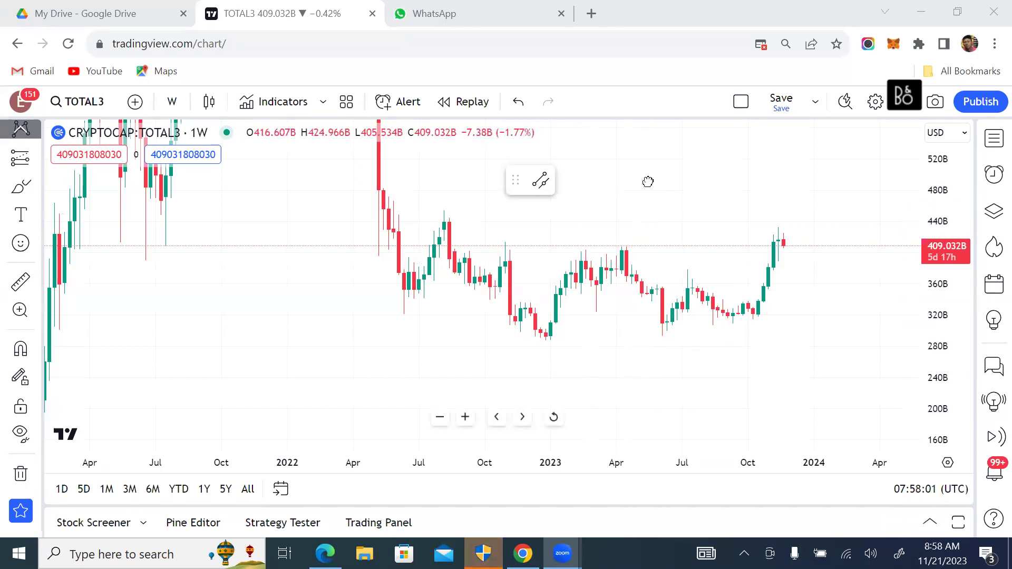
drag(648, 182, 630, 205)
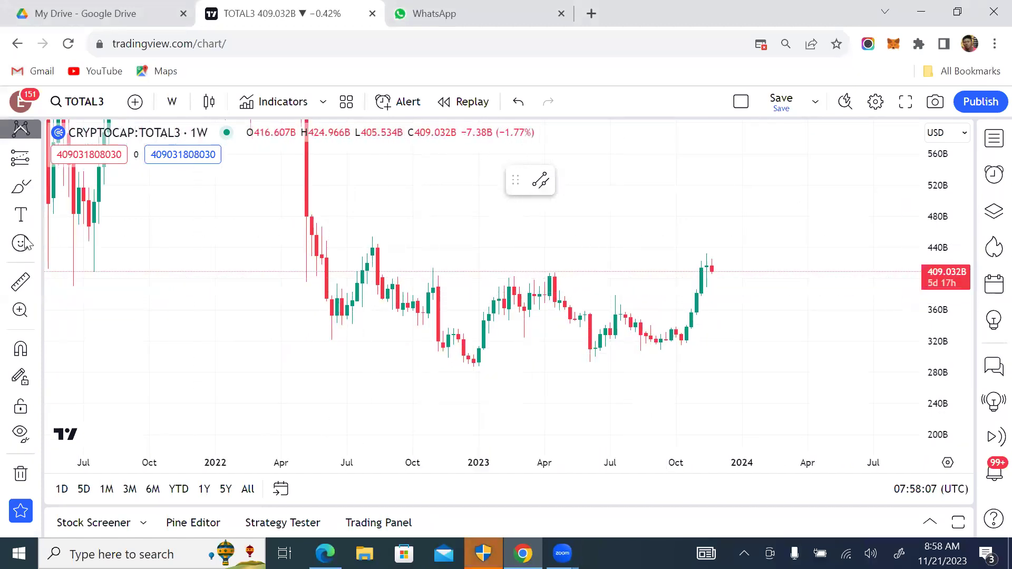
scroll(23, 235, up, 2)
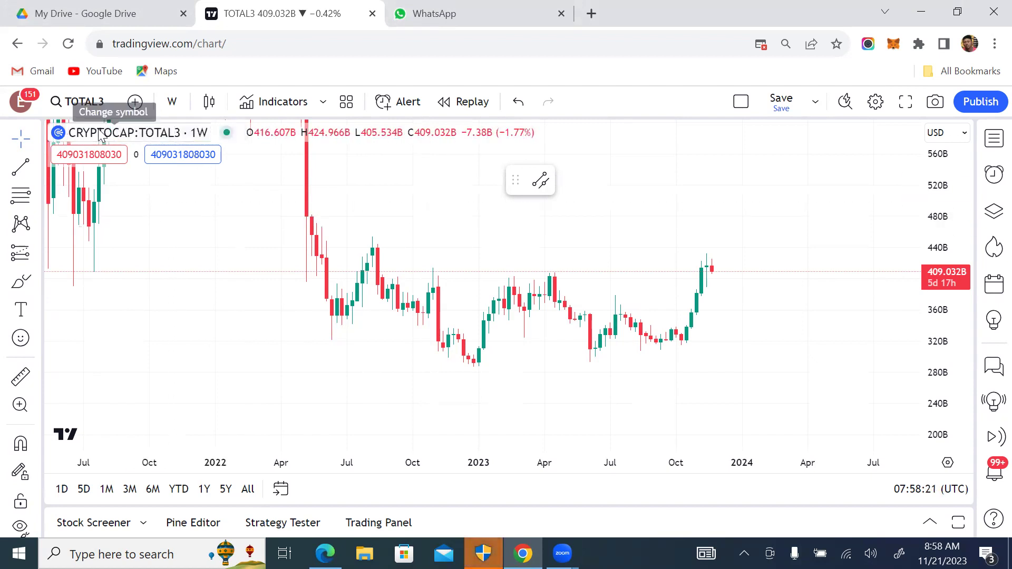
scroll(153, 224, right, 3)
scroll(207, 223, up, 3)
scroll(271, 223, down, 3)
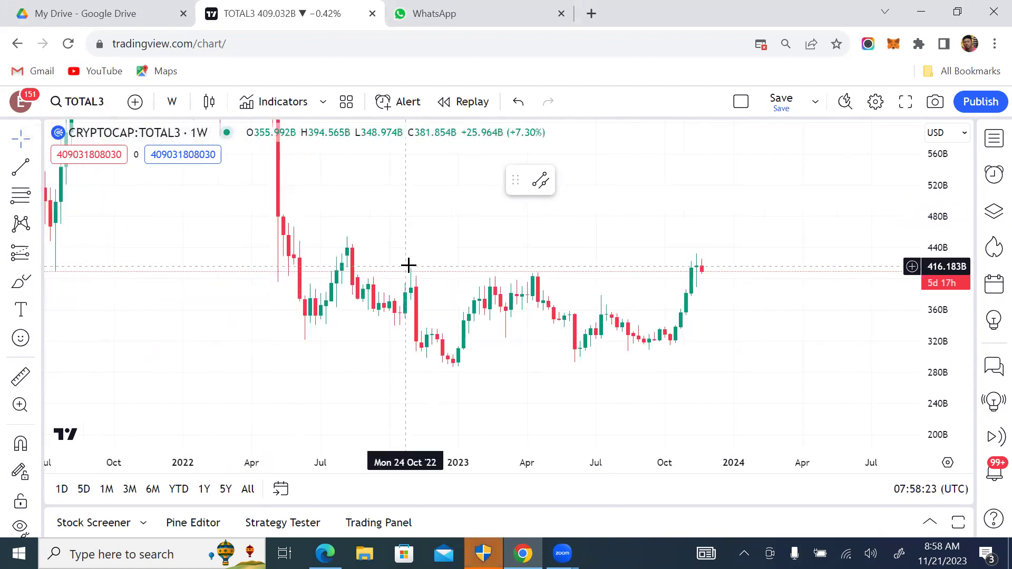
drag(391, 226, 366, 197)
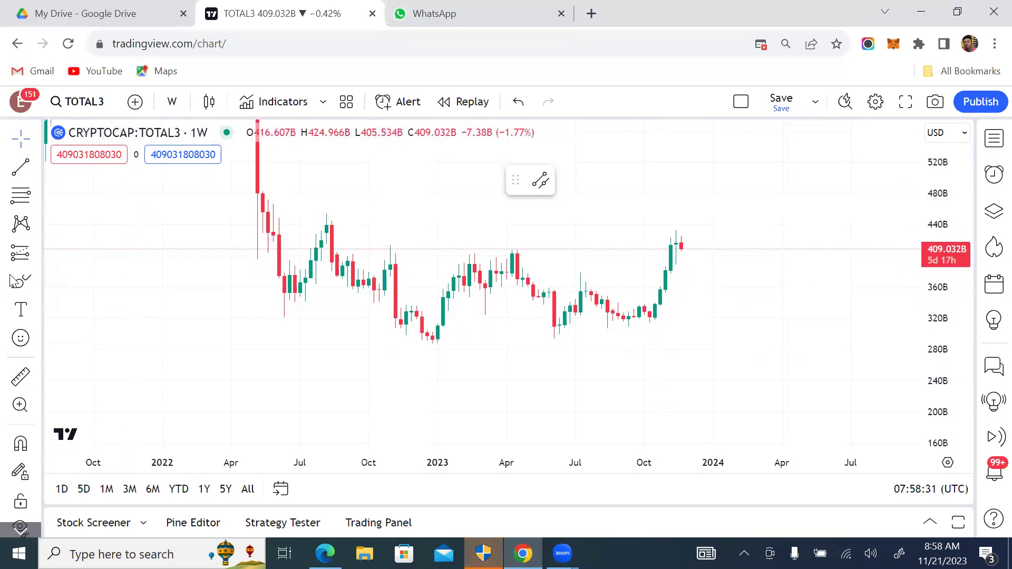
Try to draw a rectangle over the resistance highs around 410B on the weekly TOTAL3 chart
click(37, 281)
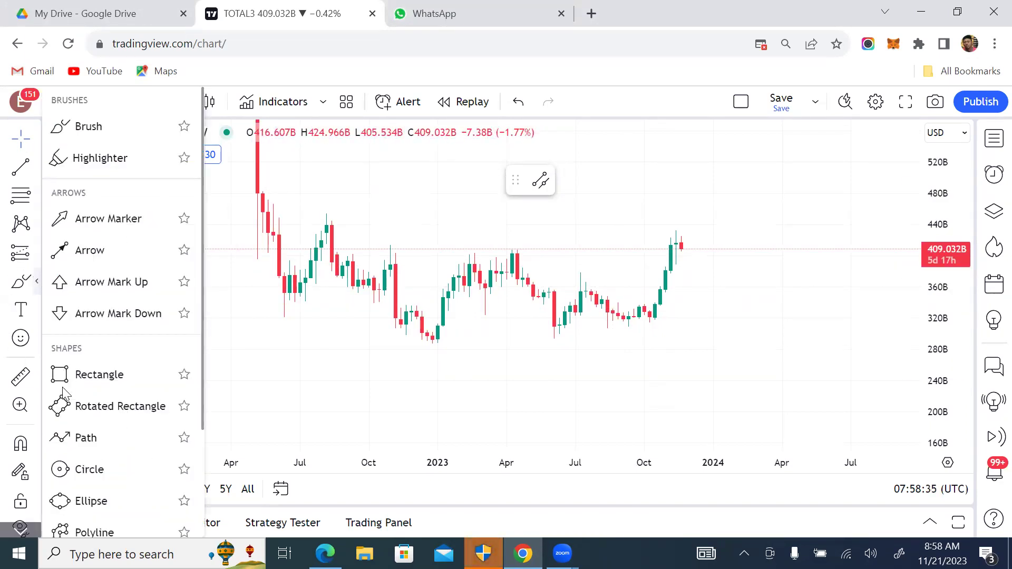
click(99, 375)
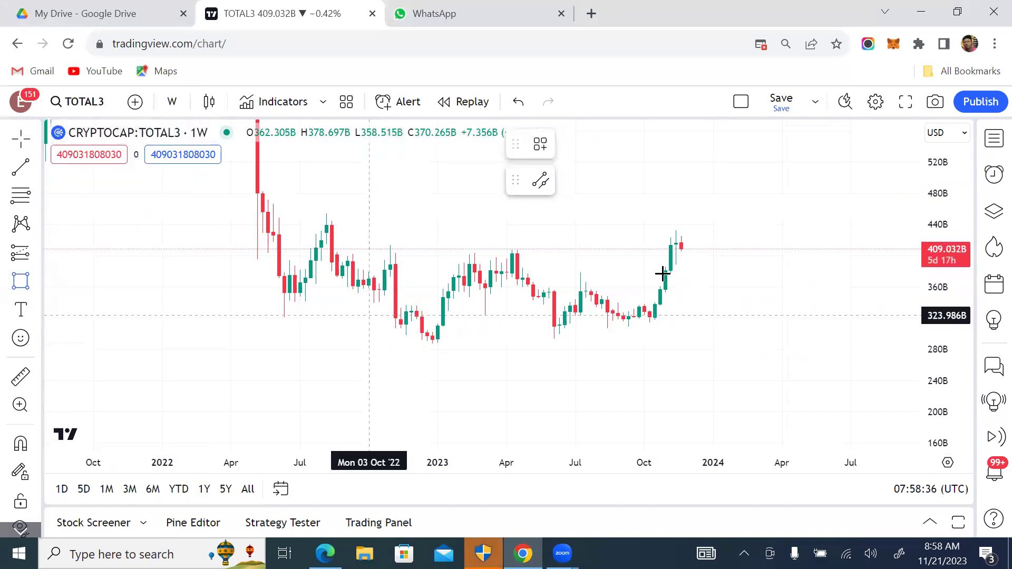
click(356, 247)
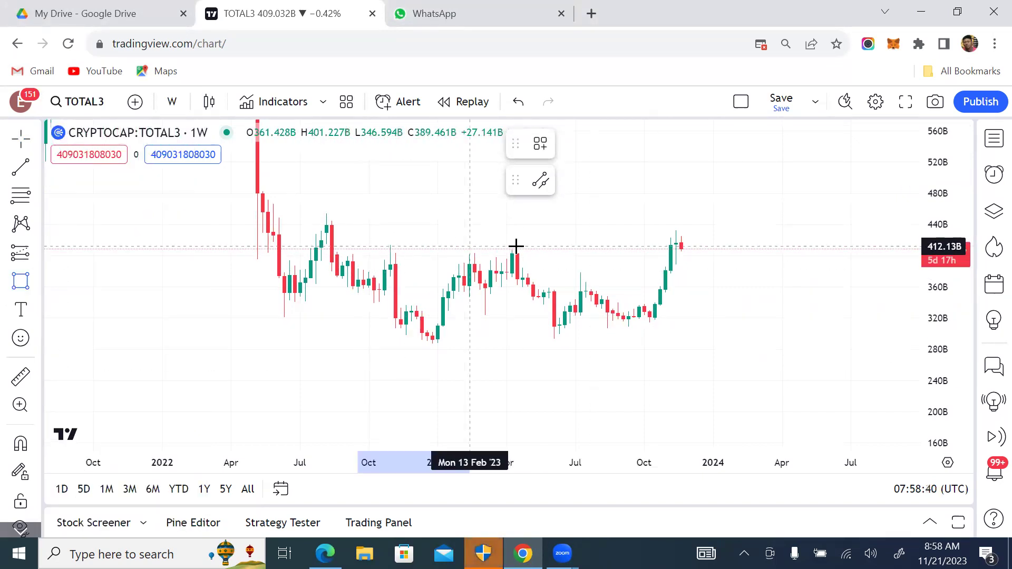
click(18, 283)
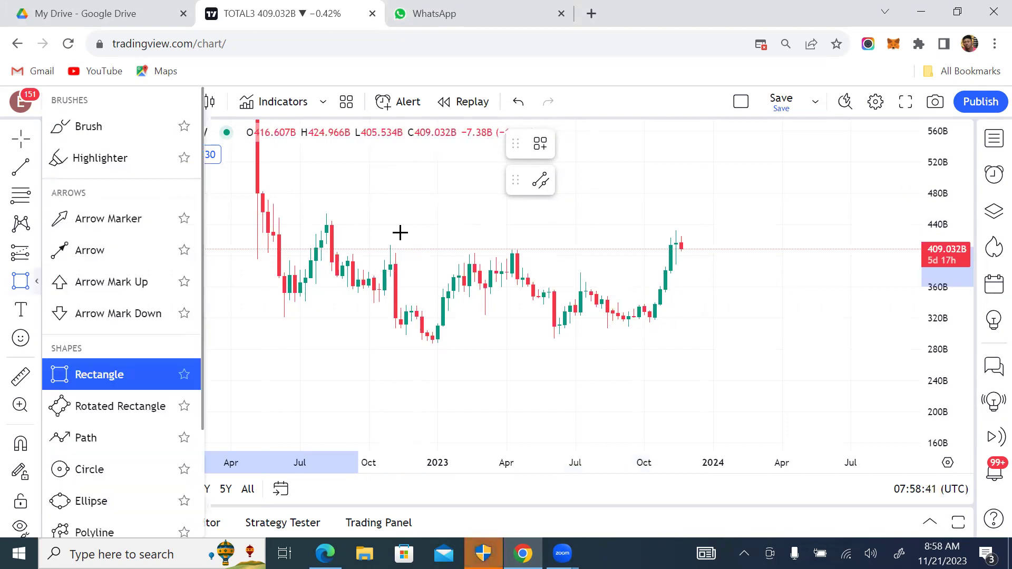
click(107, 377)
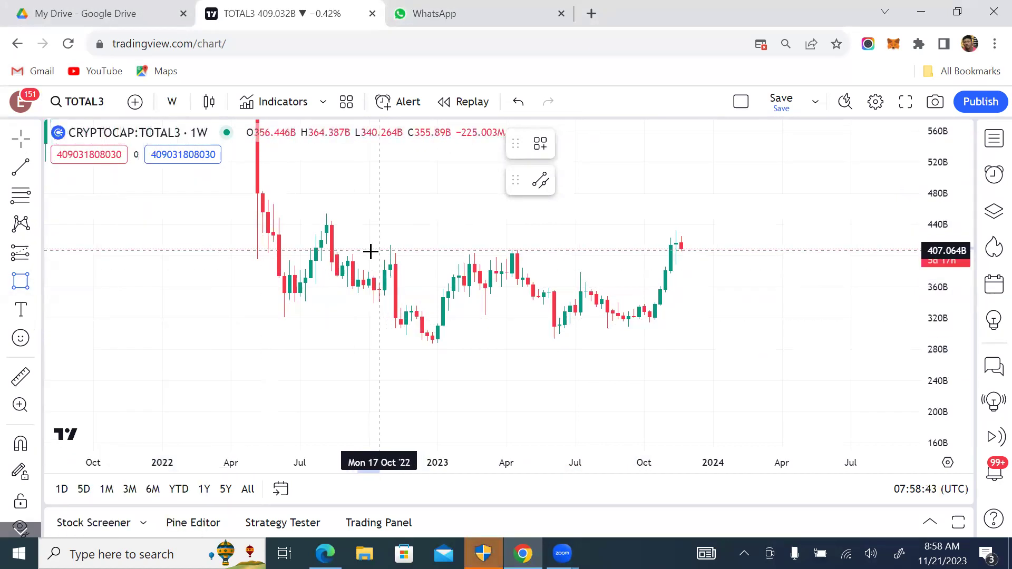
click(349, 248)
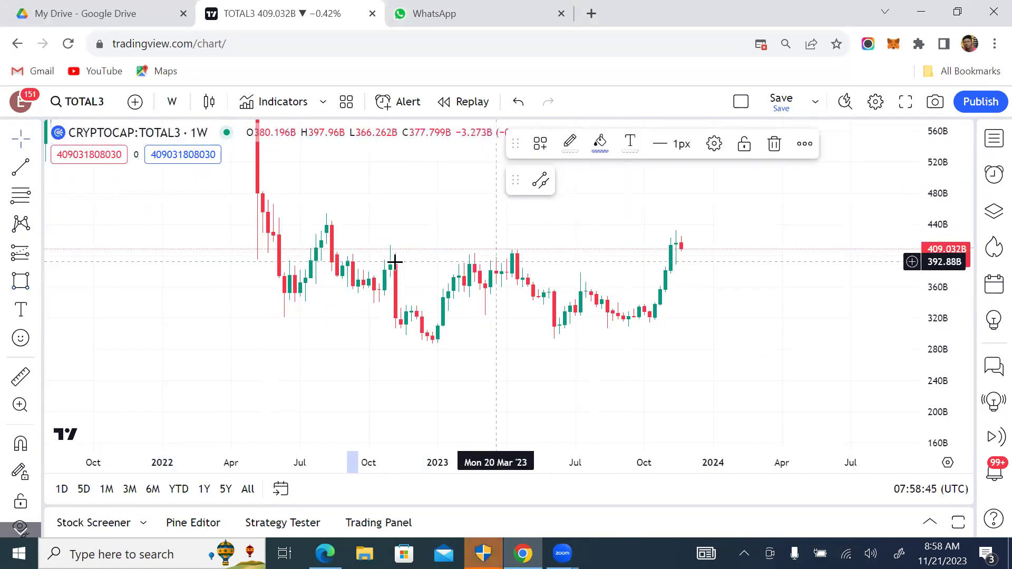
click(381, 254)
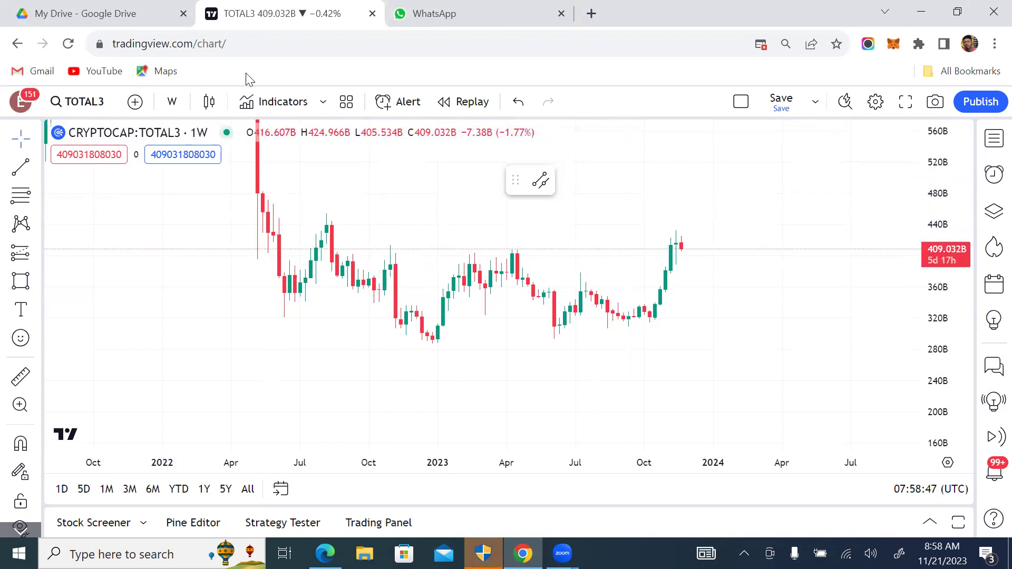
Reload the chart page, discarding unsaved changes, and dismiss the professional plan notice
click(239, 44)
key(Return)
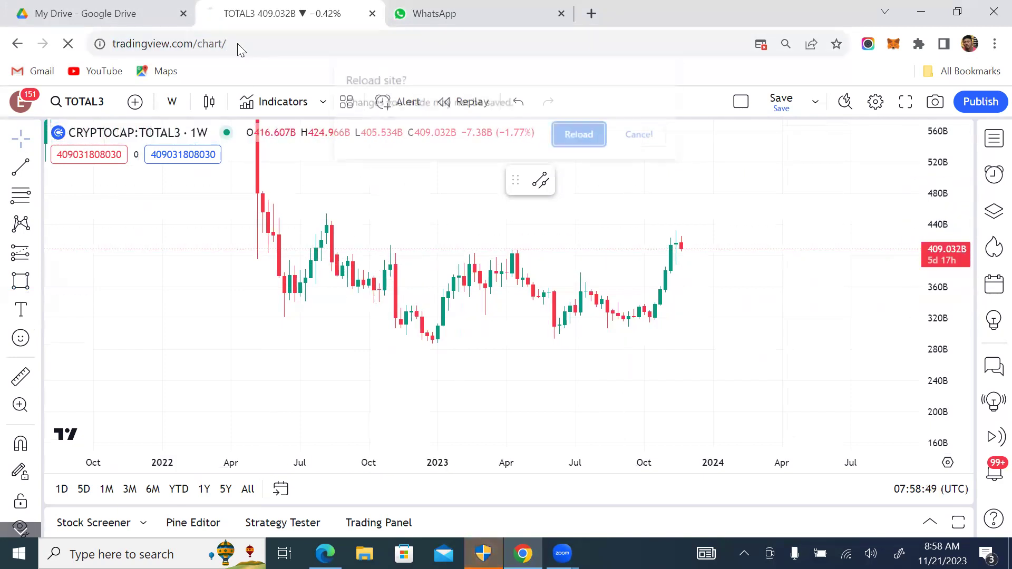
click(572, 136)
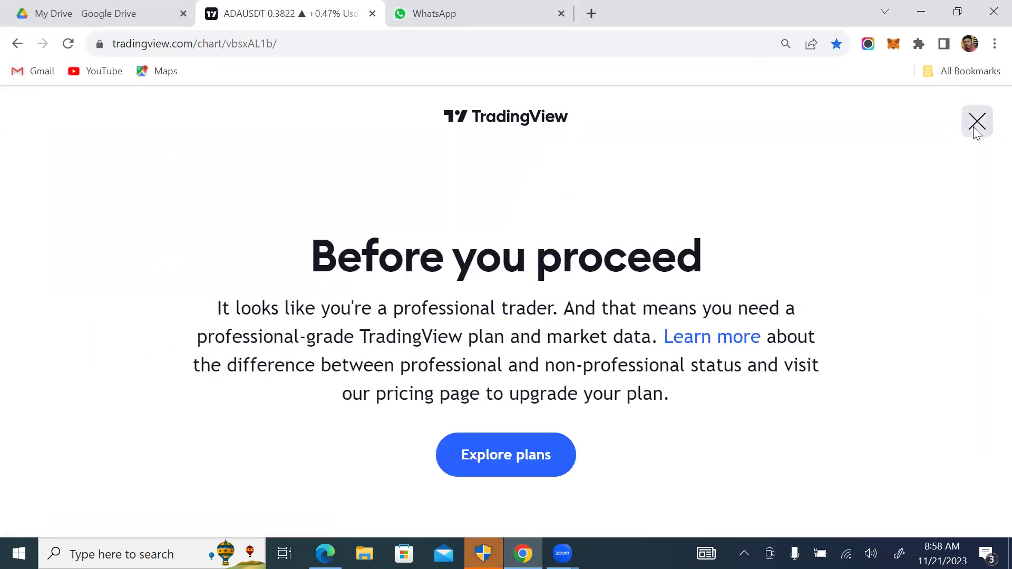
click(975, 128)
Change the chart symbol from ADAUSDT to the CRYPTOCAP index TOTAL3
click(105, 102)
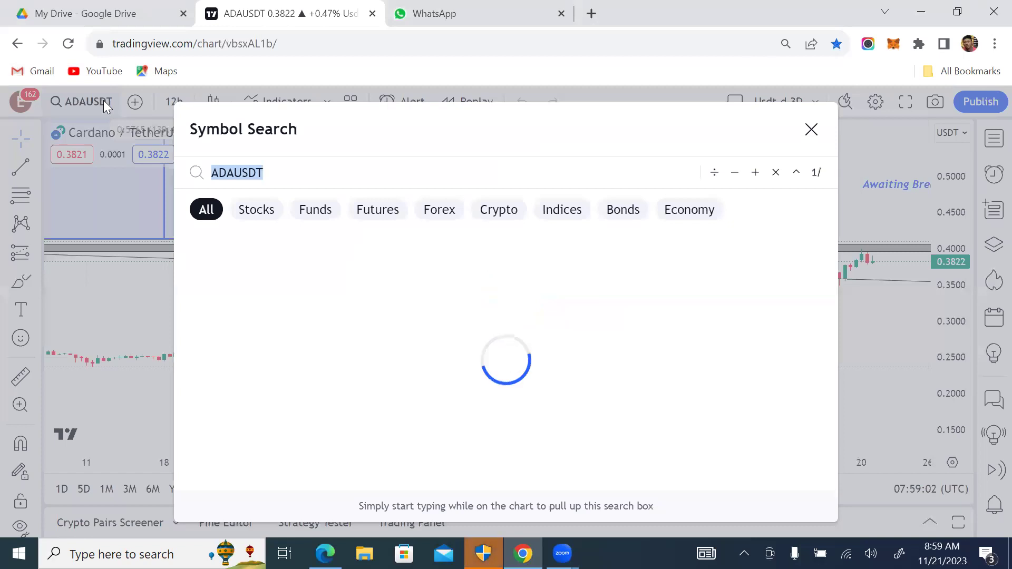
text(TOT)
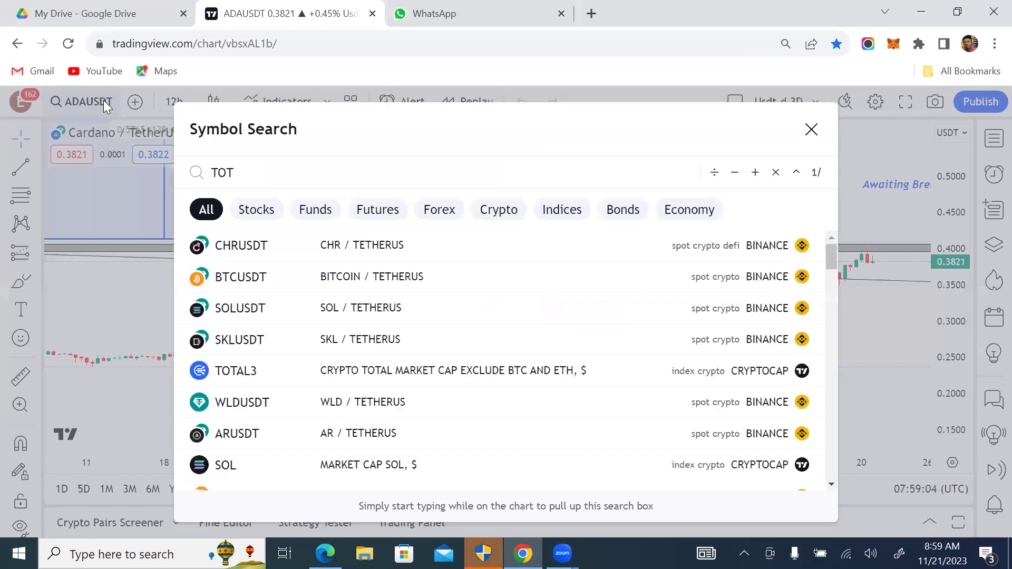
text(AL3)
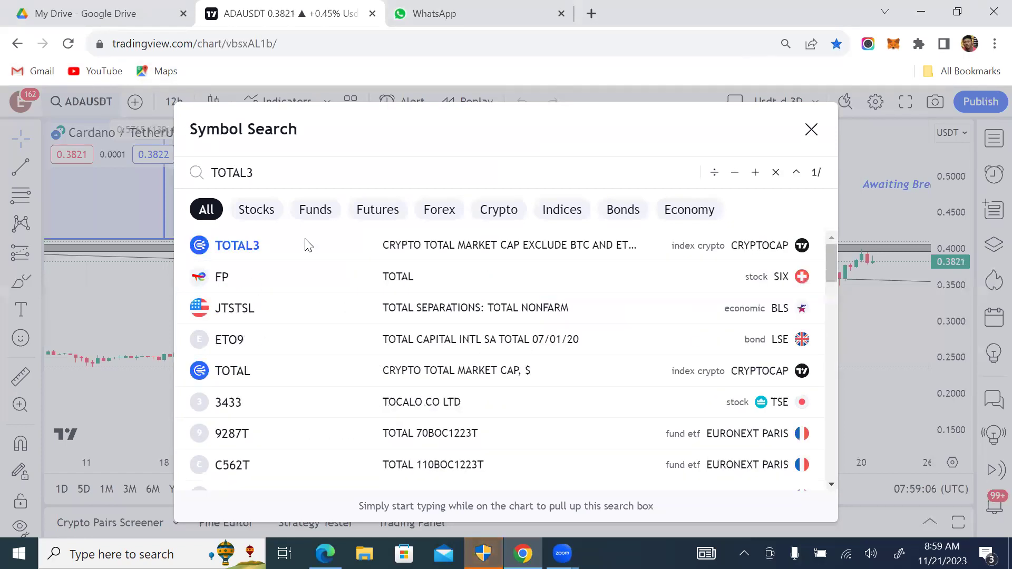
click(305, 243)
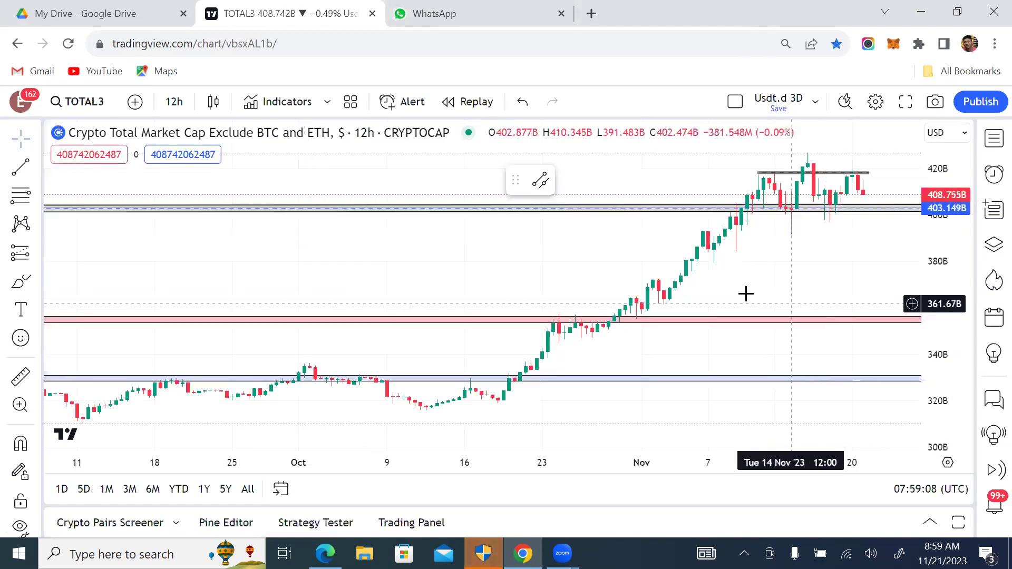
Set the TOTAL3 chart's time interval to 1 week
click(174, 101)
scroll(191, 295, down, 10)
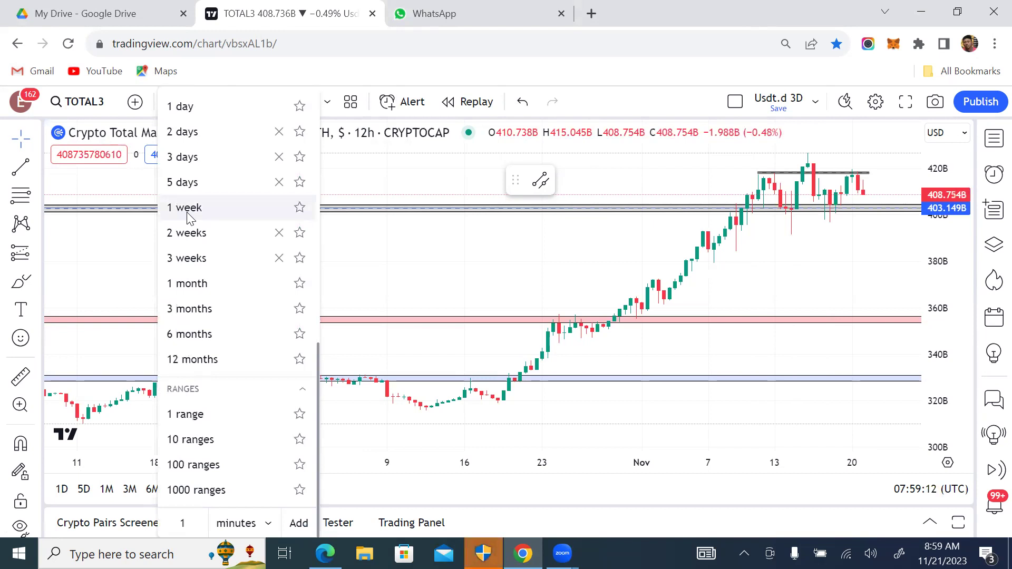
click(184, 207)
Remove all 13 existing drawings from the TOTAL3 chart
scroll(22, 464, down, 3)
click(22, 482)
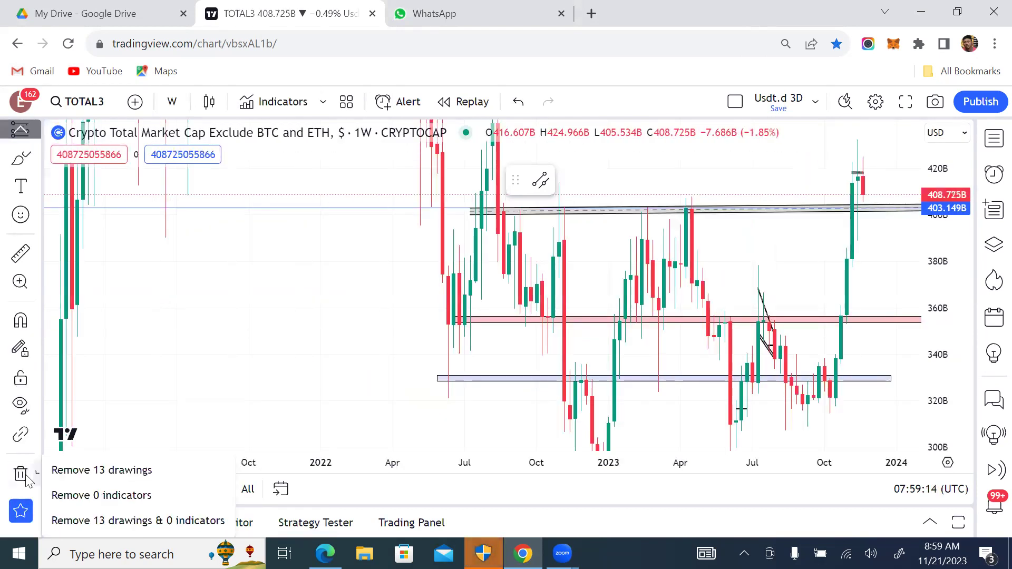
click(124, 470)
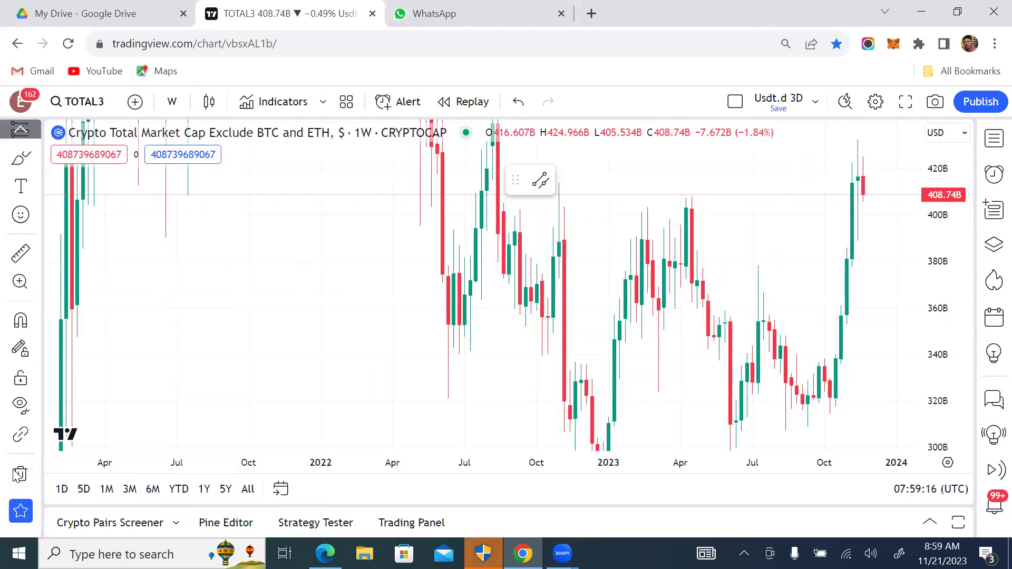
Draw a thin rectangle across the resistance highs at about 398B to 413B, from September 2022 into early 2024
drag(947, 200, 946, 259)
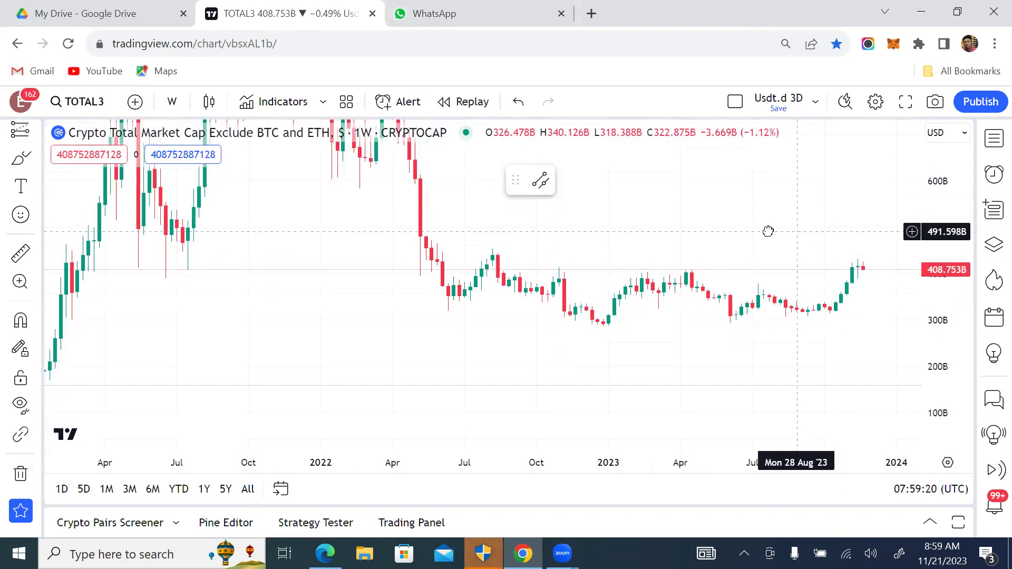
drag(768, 232, 587, 240)
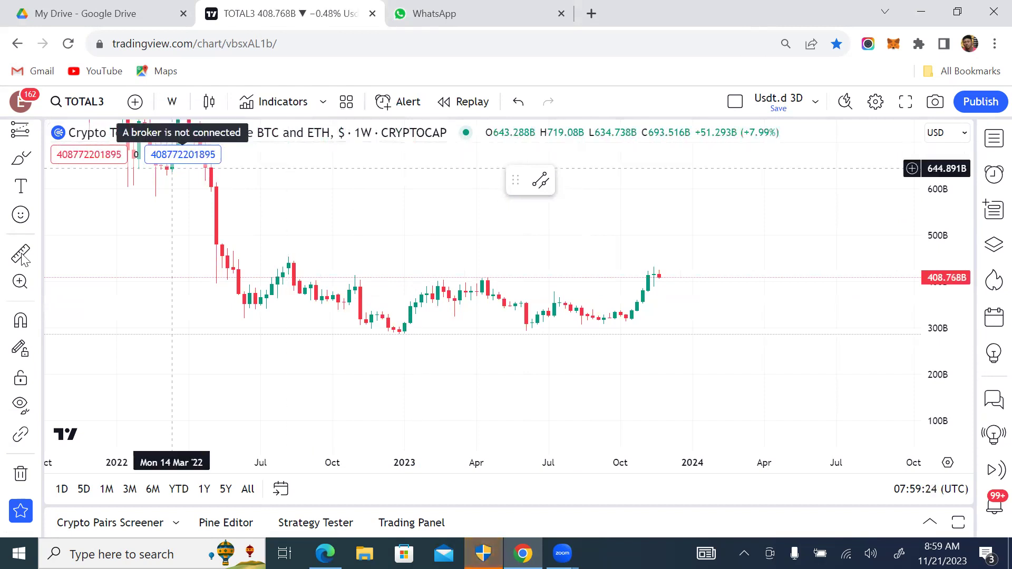
click(35, 161)
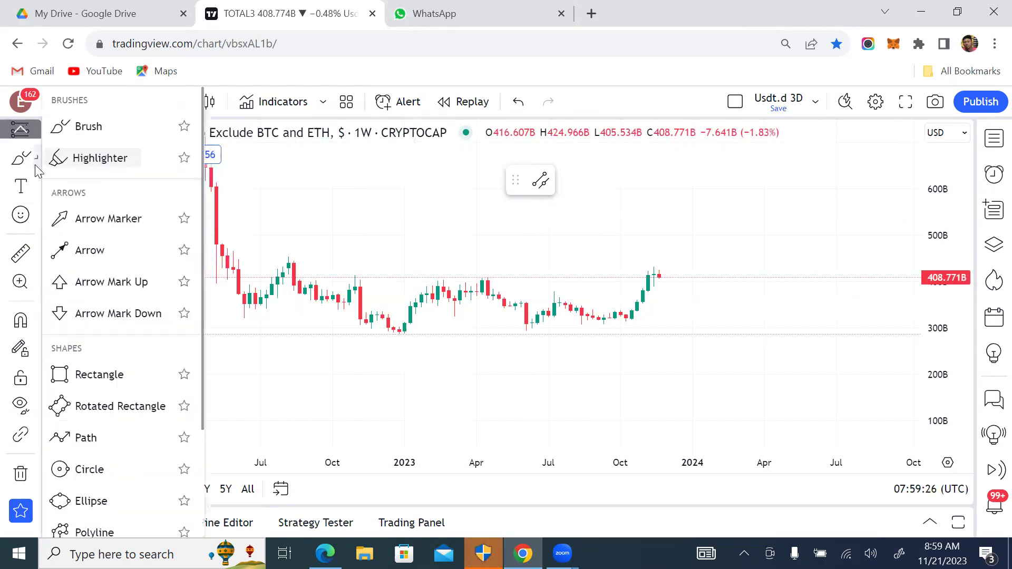
click(63, 377)
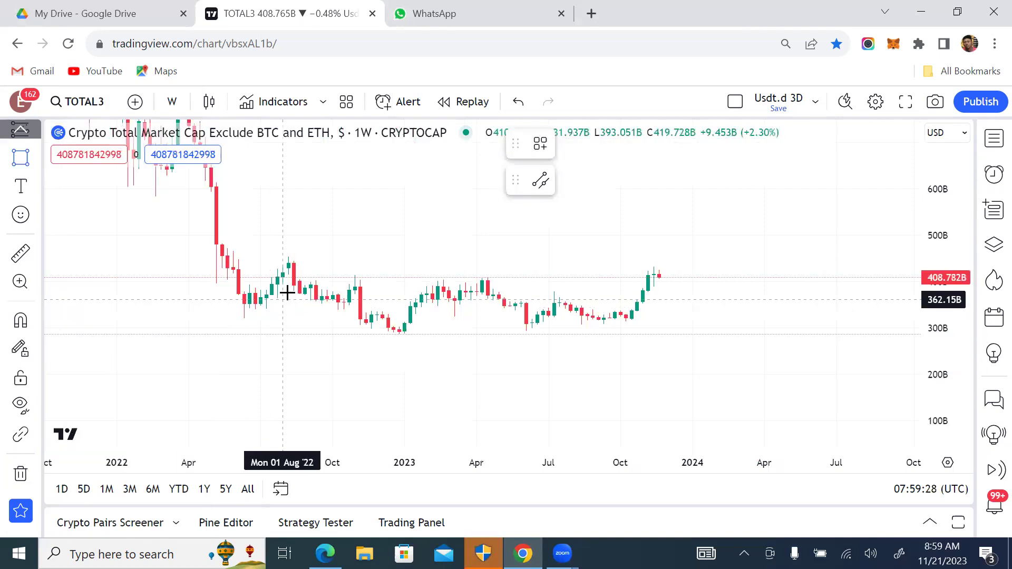
mouse_move(311, 275)
mouse_down()
mouse_move(599, 294)
mouse_move(719, 282)
mouse_up()
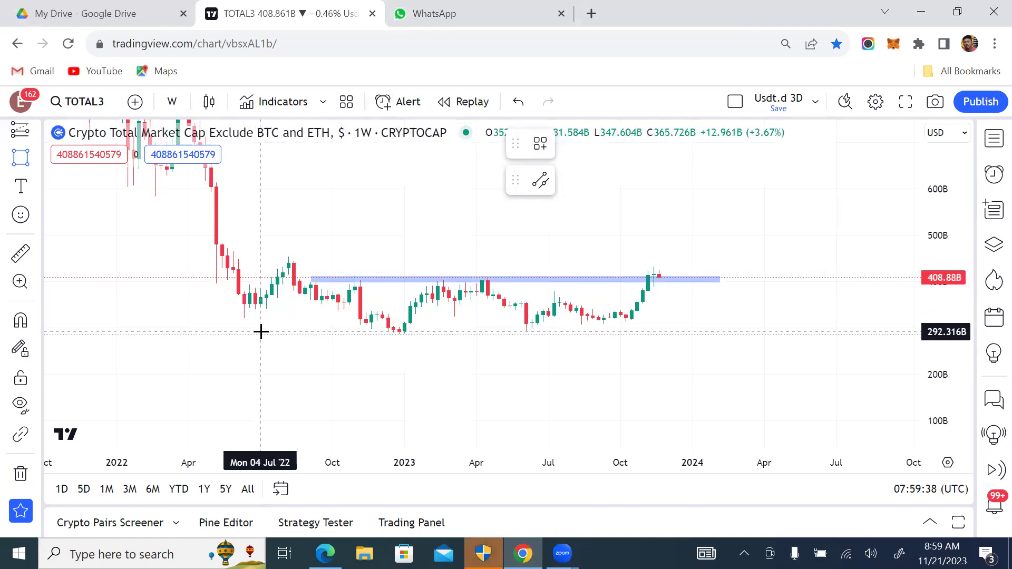
Draw a second rectangle along the support lows near 300B from 30 May '22 to mid-April '24, and fine-tune its upper and lower edges
mouse_move(233, 319)
mouse_down()
mouse_move(633, 334)
mouse_move(709, 350)
mouse_move(775, 327)
mouse_up()
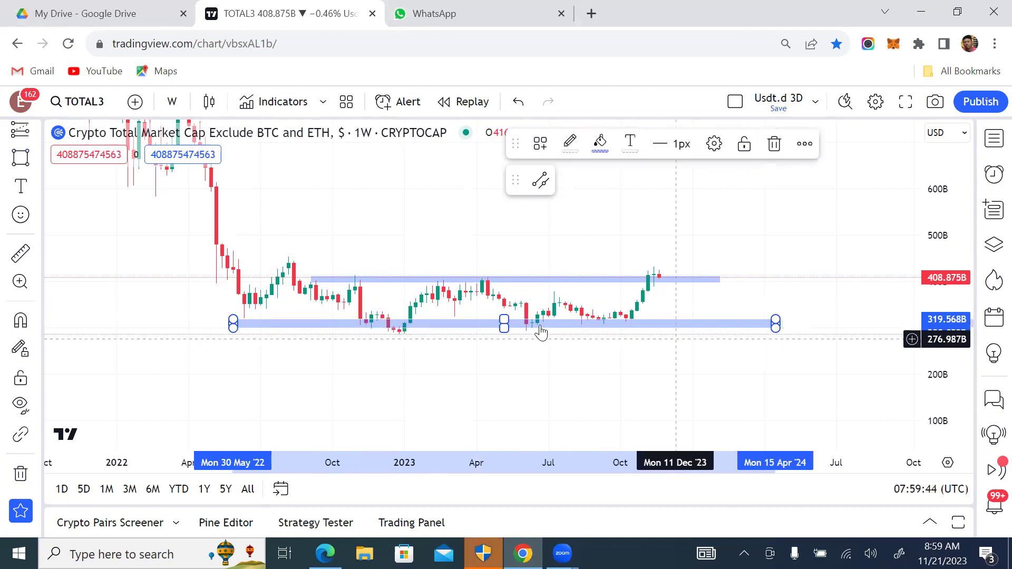
drag(436, 332, 438, 328)
drag(510, 327, 510, 322)
click(562, 232)
Shorten the support rectangle to start at 12 Sep '22 and adjust its lower edge to about 299B
scroll(596, 197, down, 5)
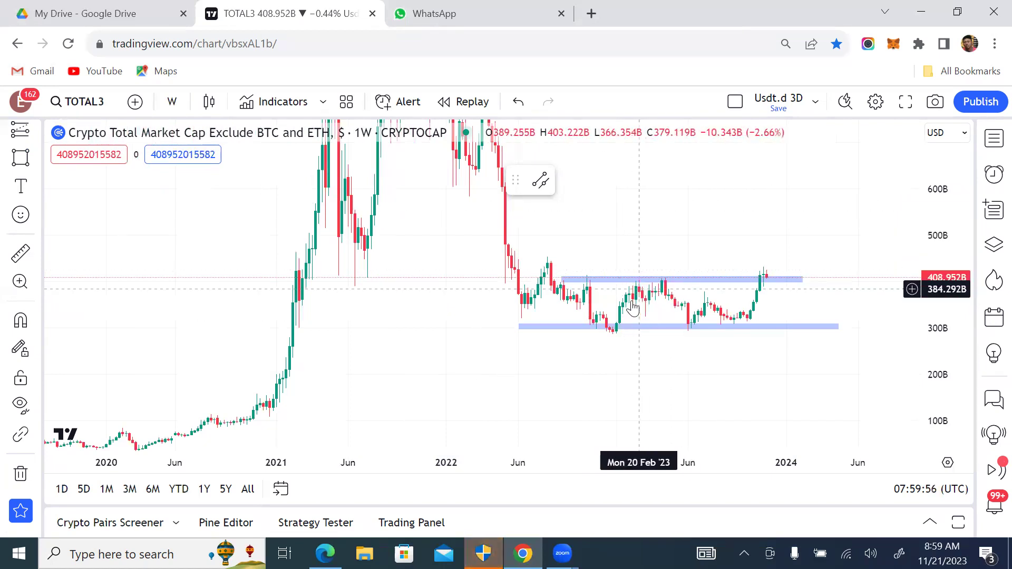
drag(517, 326, 564, 327)
mouse_move(701, 328)
mouse_down()
mouse_move(701, 338)
mouse_move(718, 328)
mouse_up()
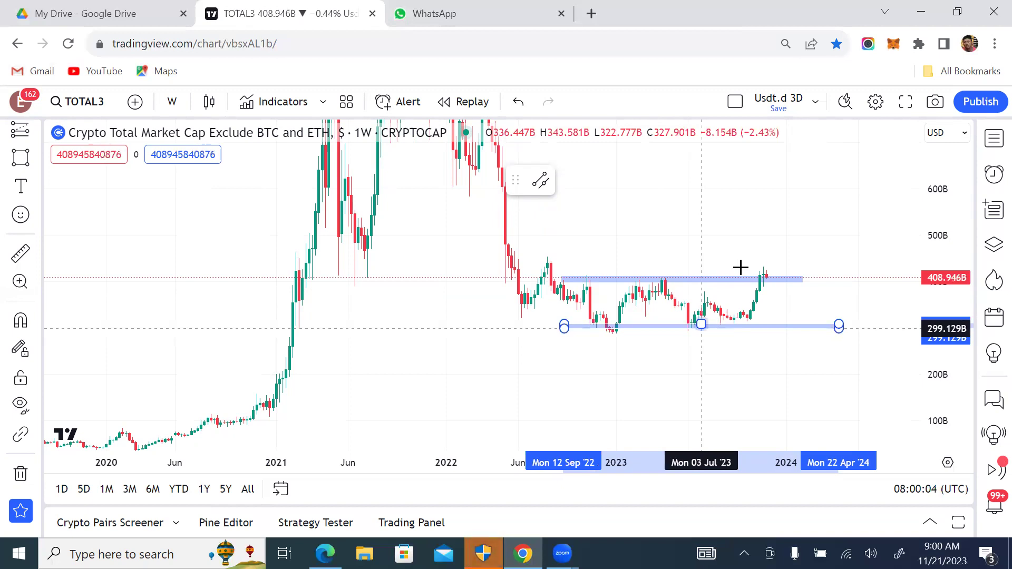
Switch the TOTAL3 chart from the weekly to the 4-hour time interval
click(610, 204)
drag(609, 203, 533, 224)
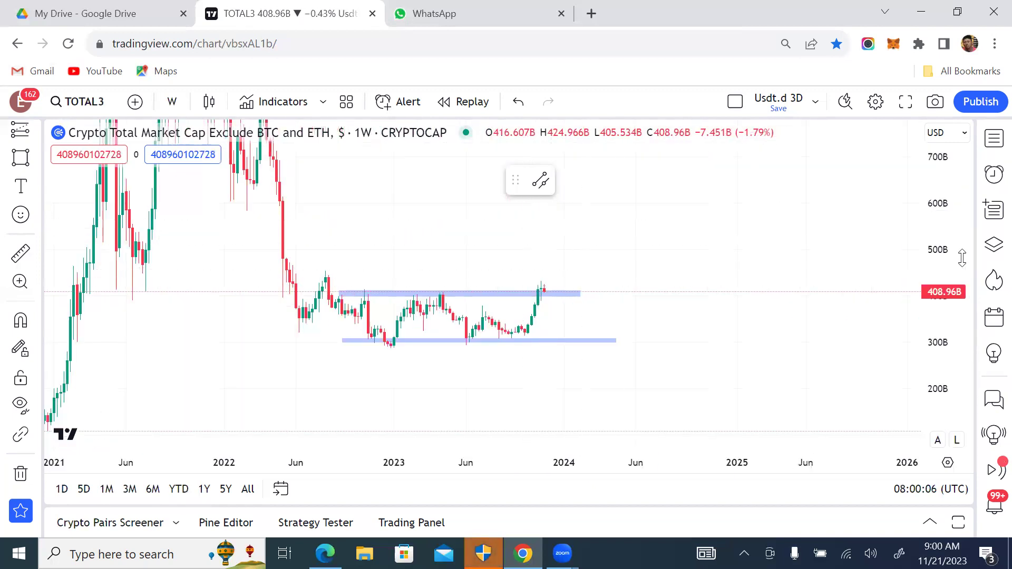
drag(943, 252, 943, 232)
drag(689, 253, 546, 243)
drag(752, 234, 782, 219)
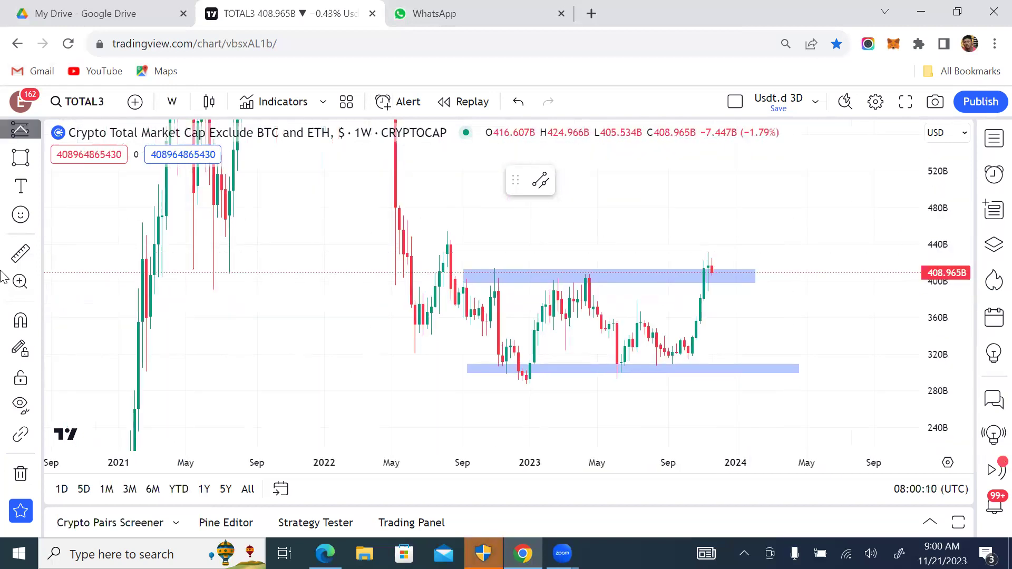
click(172, 101)
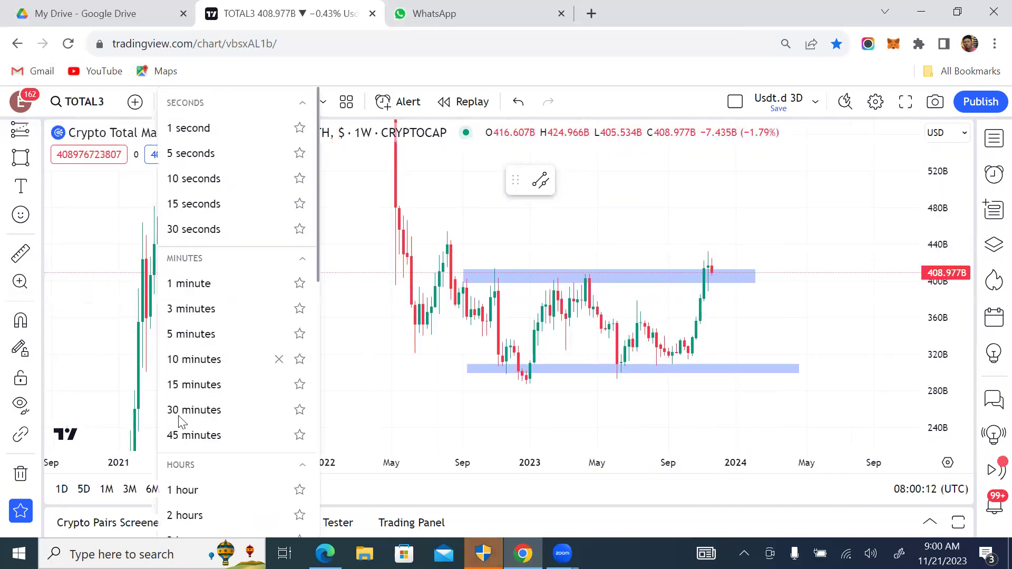
scroll(186, 452, down, 5)
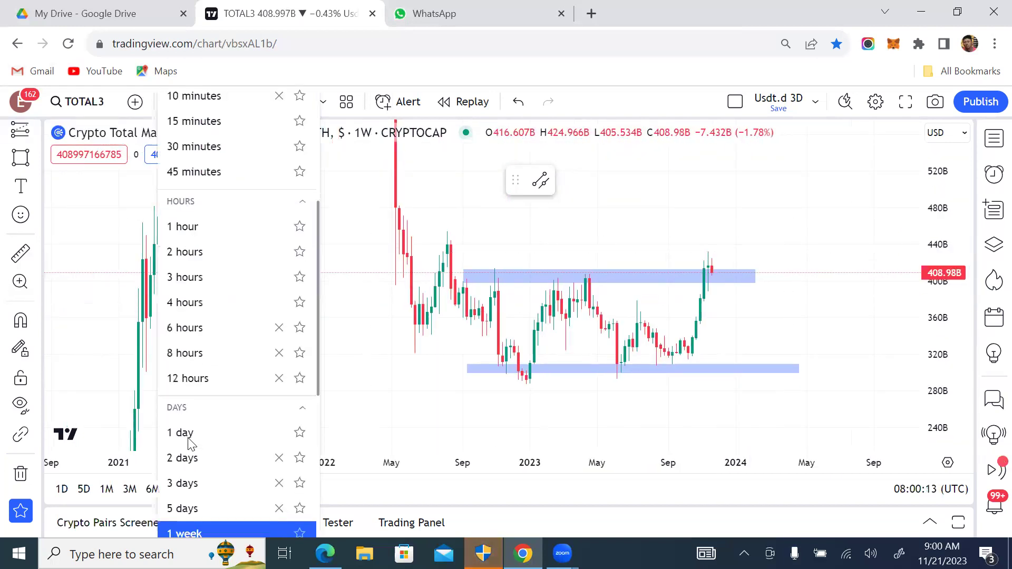
click(193, 308)
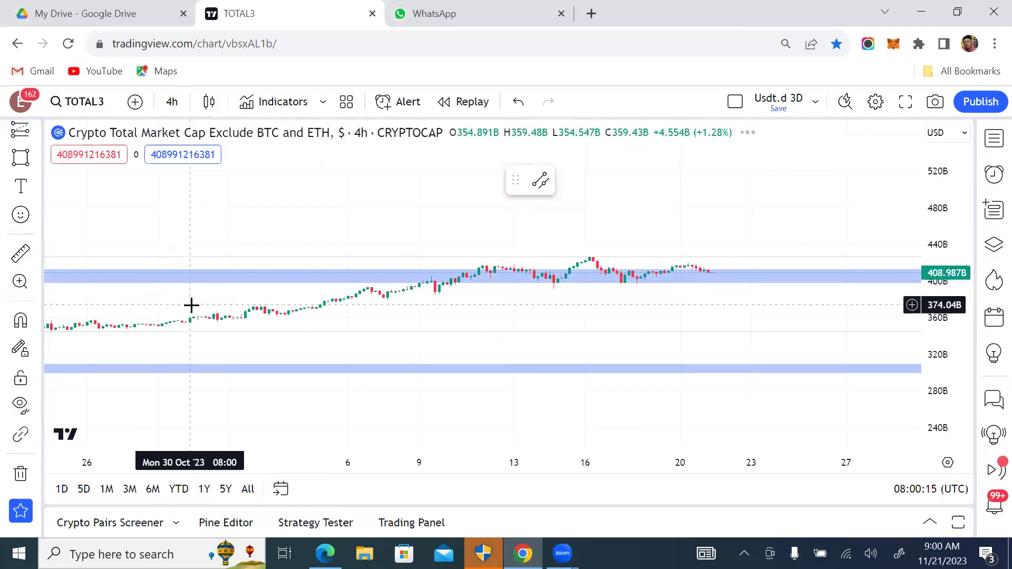
mouse_move(943, 316)
mouse_down()
mouse_move(943, 276)
mouse_move(943, 314)
mouse_up()
scroll(729, 234, down, 2)
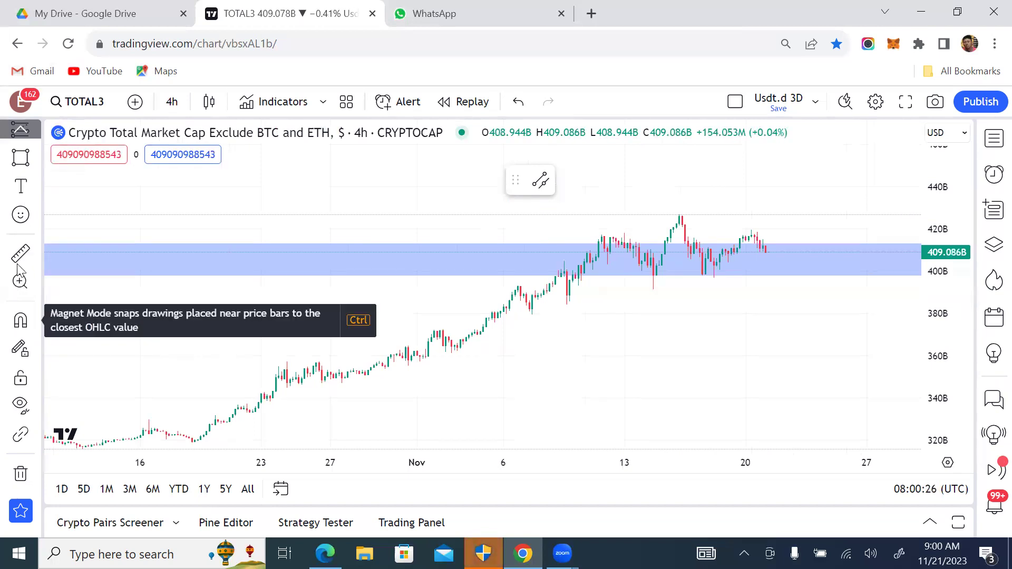
scroll(29, 164, up, 3)
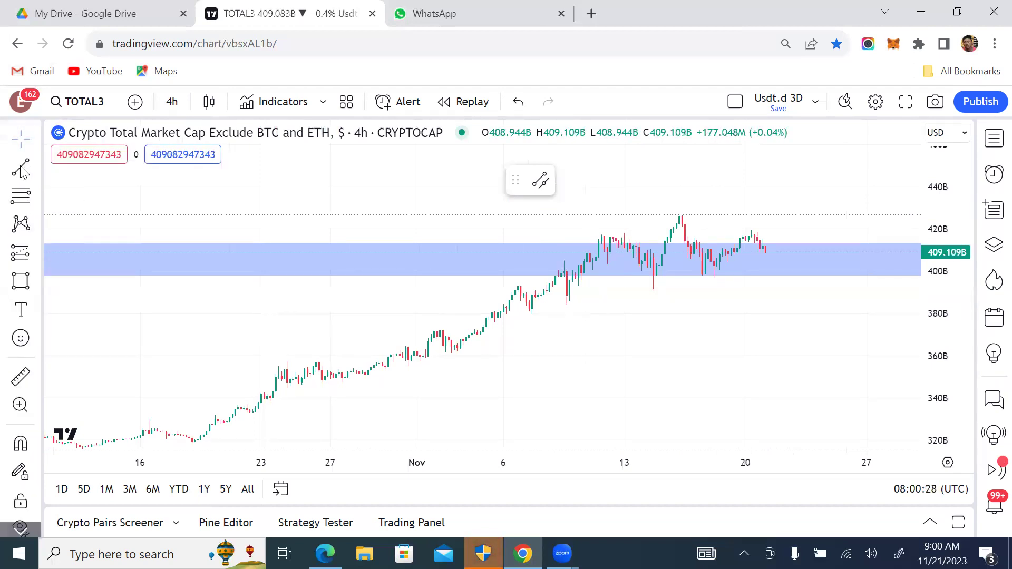
Draw a near-horizontal trend line across the 4-hour highs at about 417B, from about 11 Nov to 20 Nov '23
click(601, 235)
click(760, 232)
click(770, 194)
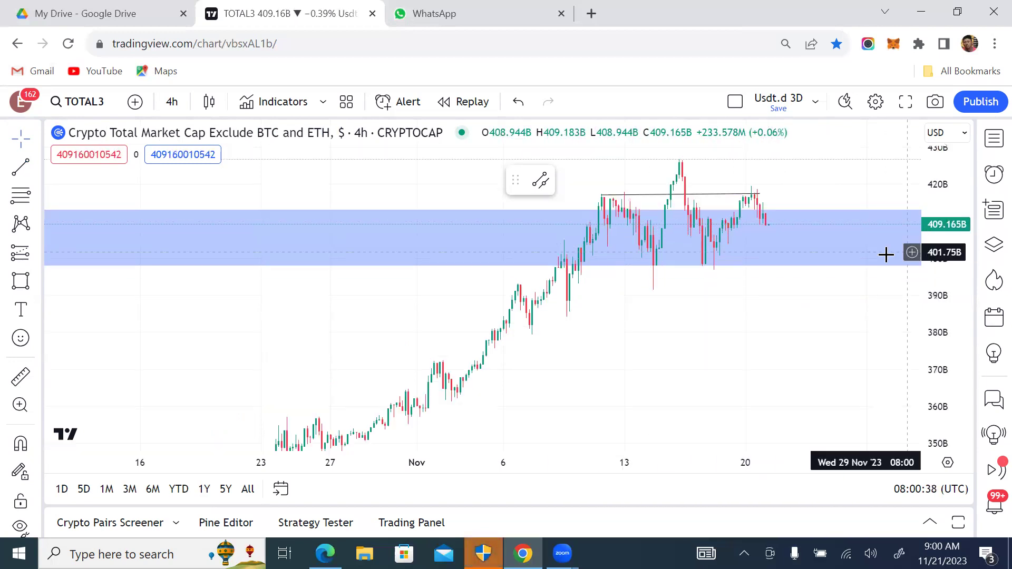
Examine the TOTAL3 4-hour price action around the trend line, the resistance zone and the support zone back to mid-August
scroll(747, 226, up, 3)
scroll(746, 248, down, 2)
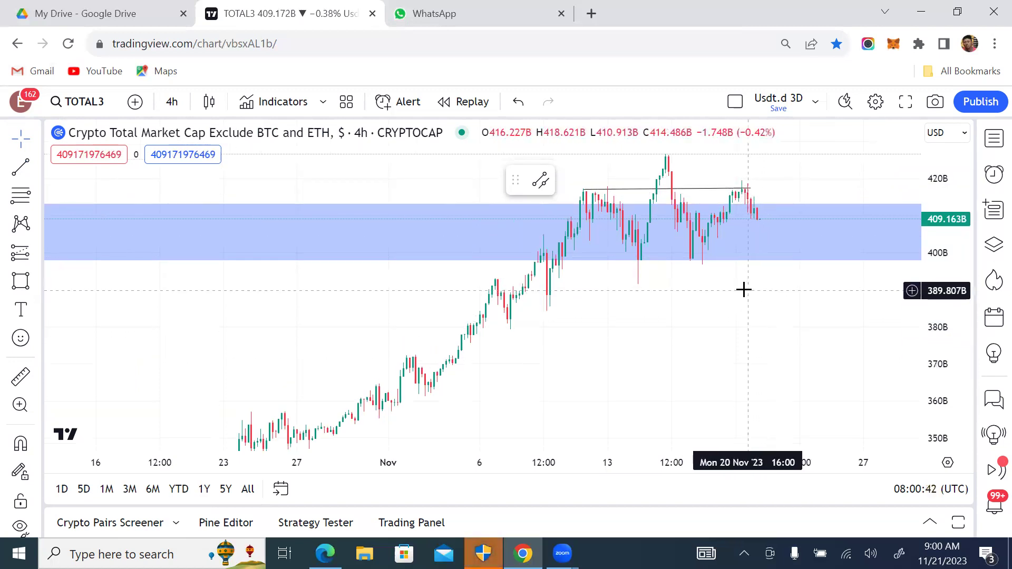
scroll(787, 177, down, 1)
scroll(791, 177, down, 4)
drag(943, 156, 941, 198)
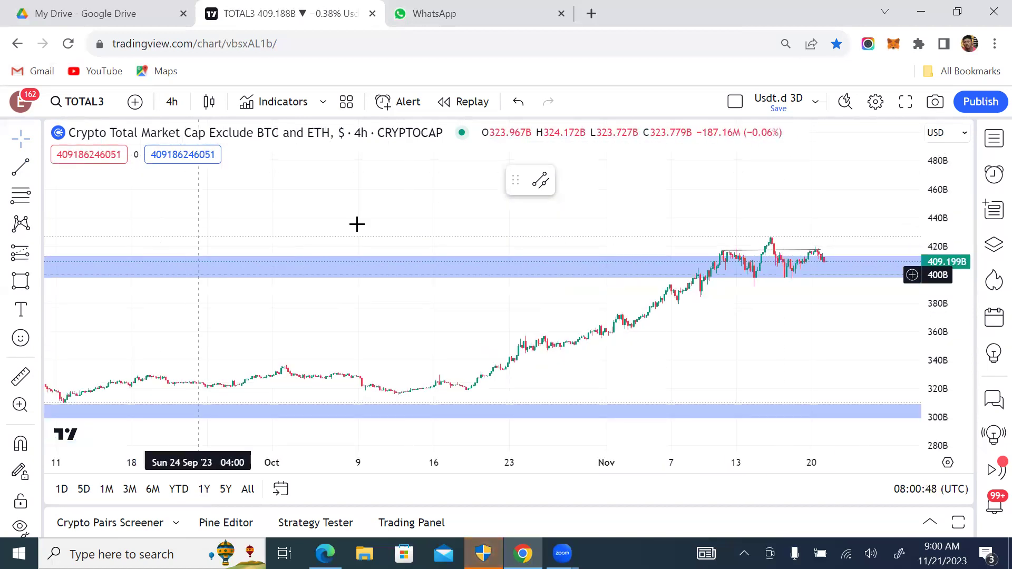
scroll(538, 205, down, 2)
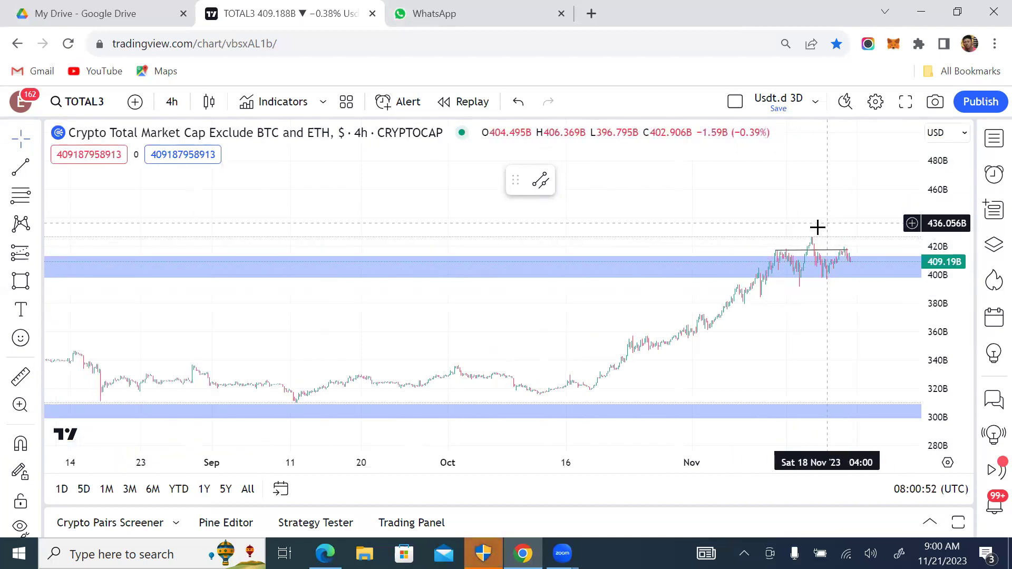
scroll(817, 216, up, 3)
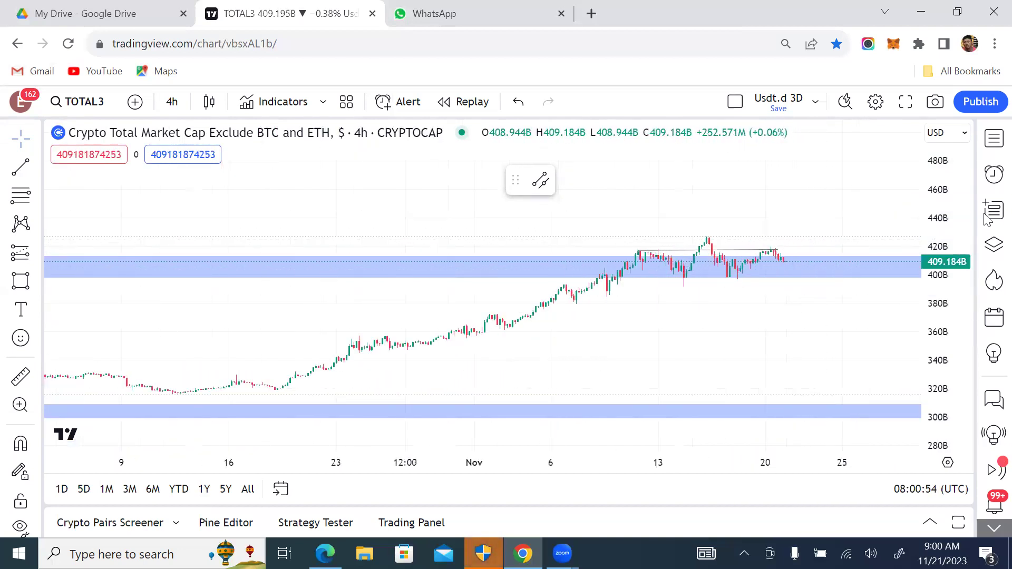
mouse_move(950, 213)
mouse_down()
mouse_move(937, 207)
mouse_move(937, 222)
mouse_up()
scroll(664, 198, down, 2)
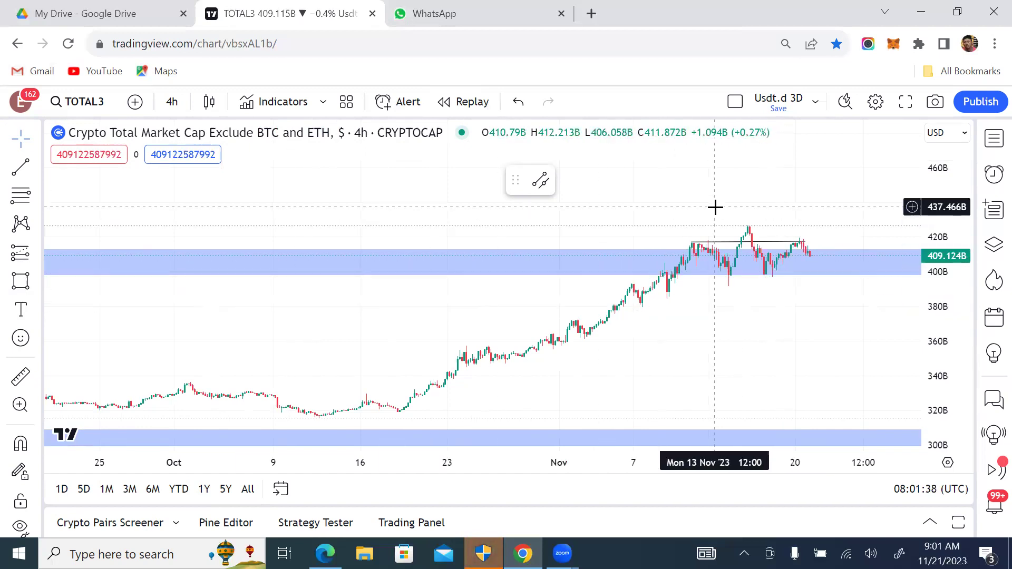
scroll(707, 205, down, 1)
scroll(707, 205, down, 1)
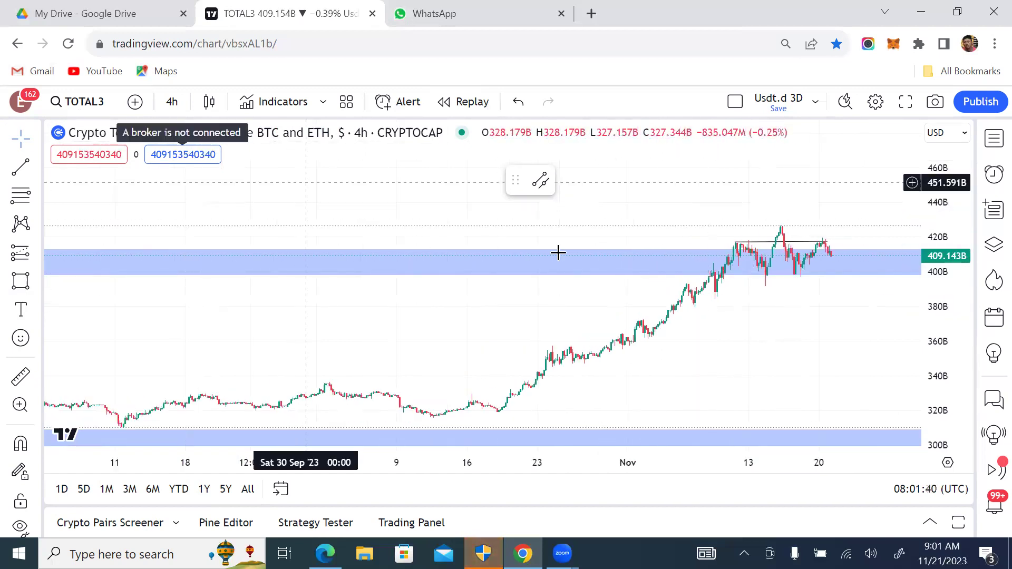
Load the TOTAL2 symbol on the weekly interval and display it as a line chart
click(83, 103)
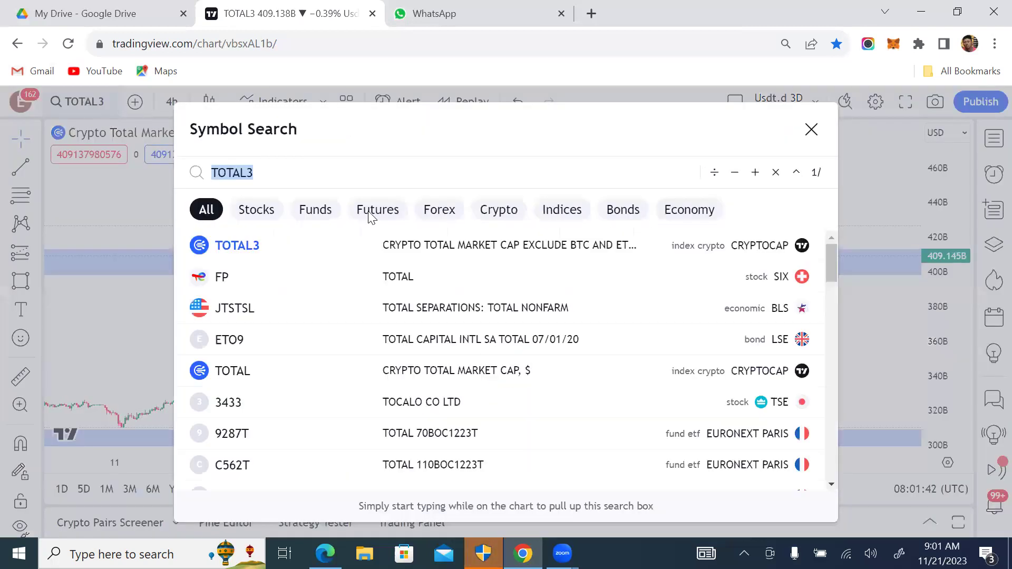
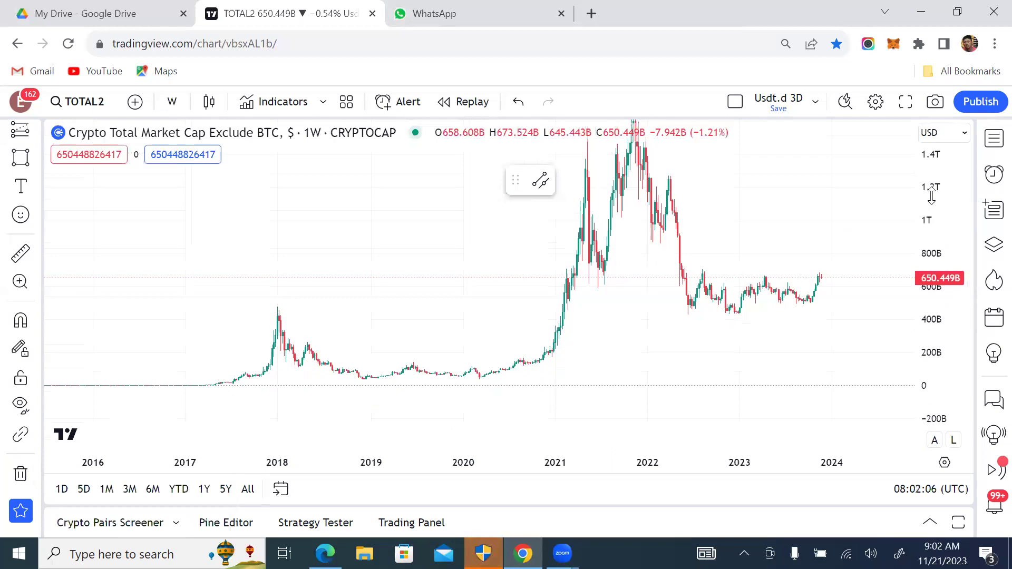
scroll(710, 226, up, 5)
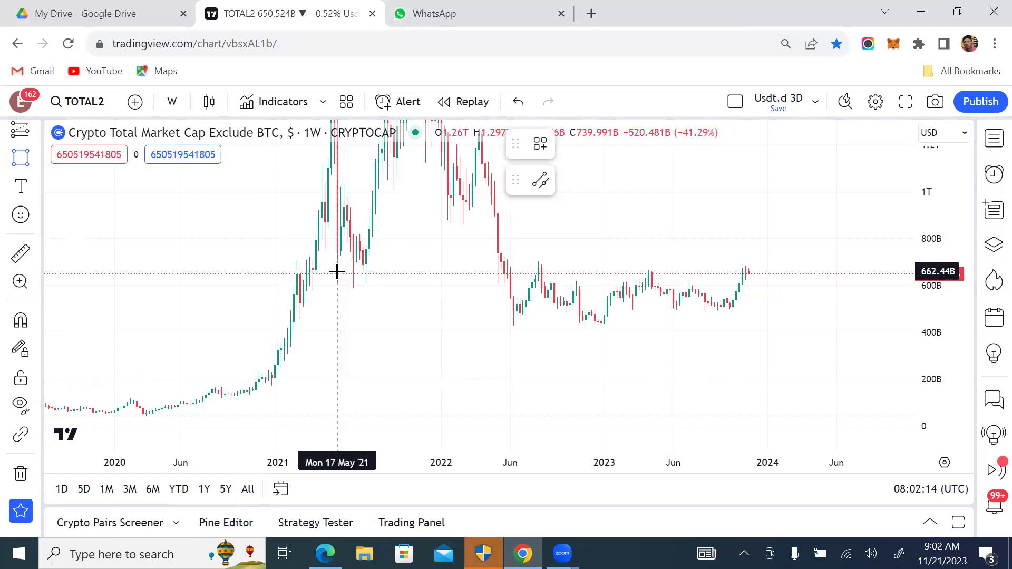
click(208, 102)
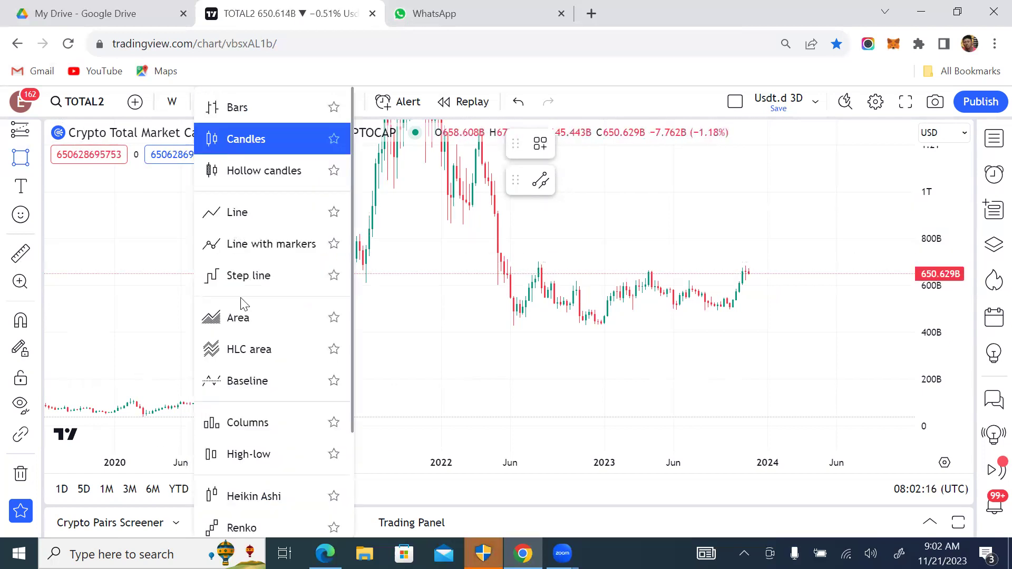
click(235, 212)
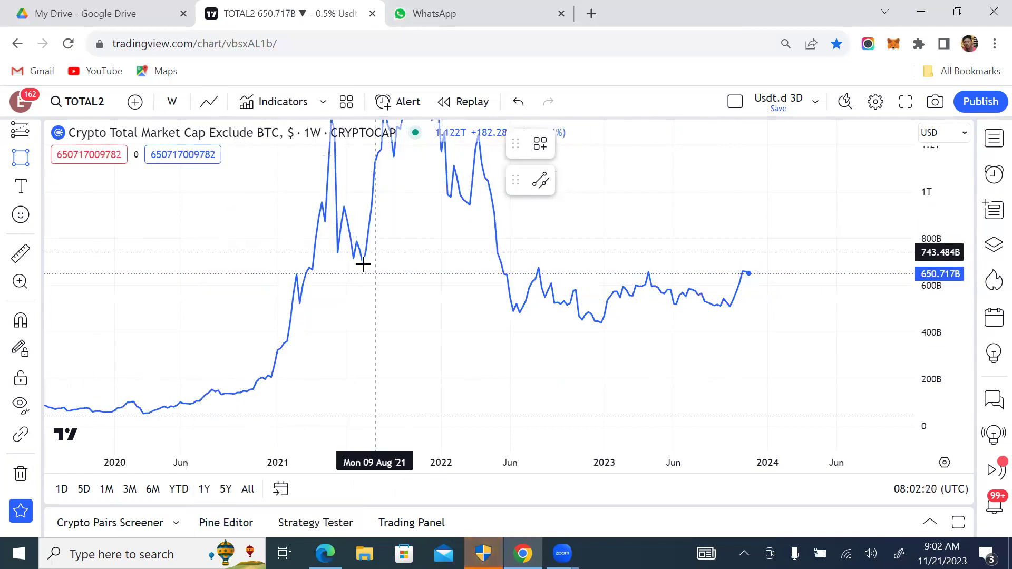
Draw a thin rectangle across the TOTAL2 resistance highs at about 652B to 676B and shift it to start at 14 Mar '22
mouse_move(344, 269)
mouse_down()
mouse_move(609, 267)
mouse_move(720, 285)
mouse_move(788, 271)
mouse_up()
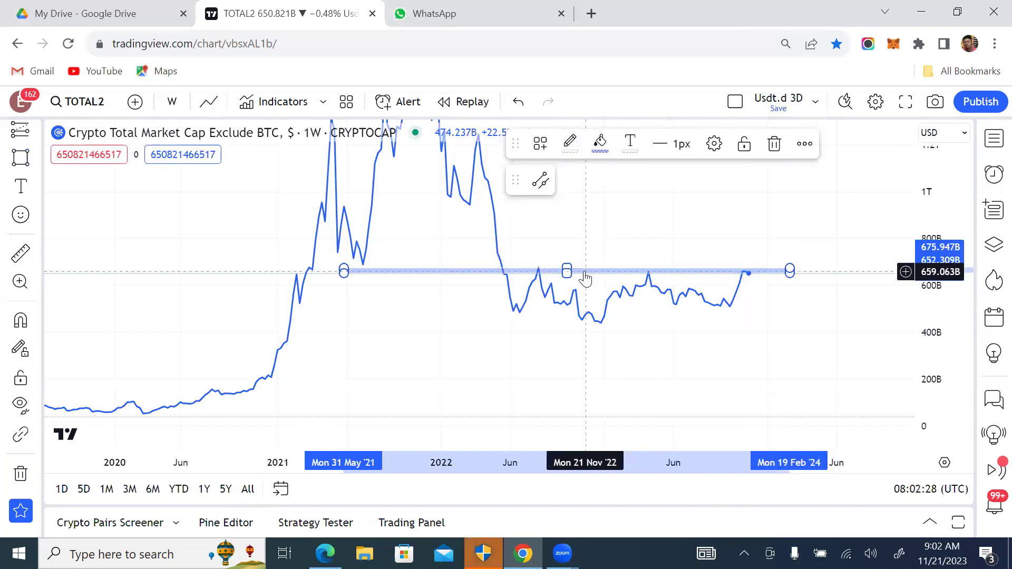
drag(649, 275, 712, 272)
click(757, 357)
Shorten the resistance rectangle to end at 5 Feb '24 and set its lower edge to about 649B
scroll(811, 334, down, 5)
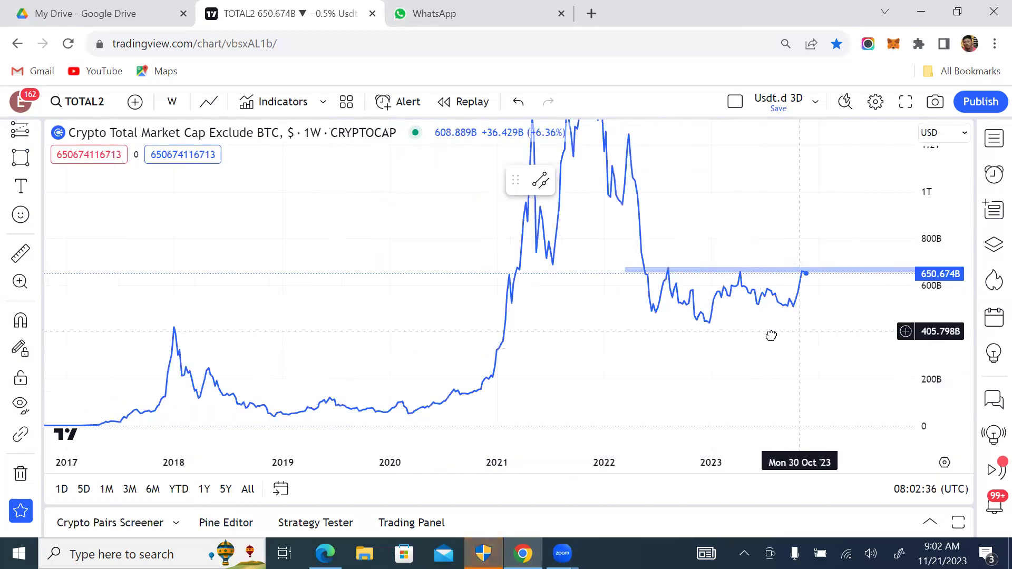
scroll(774, 322, right, 5)
drag(809, 280, 721, 286)
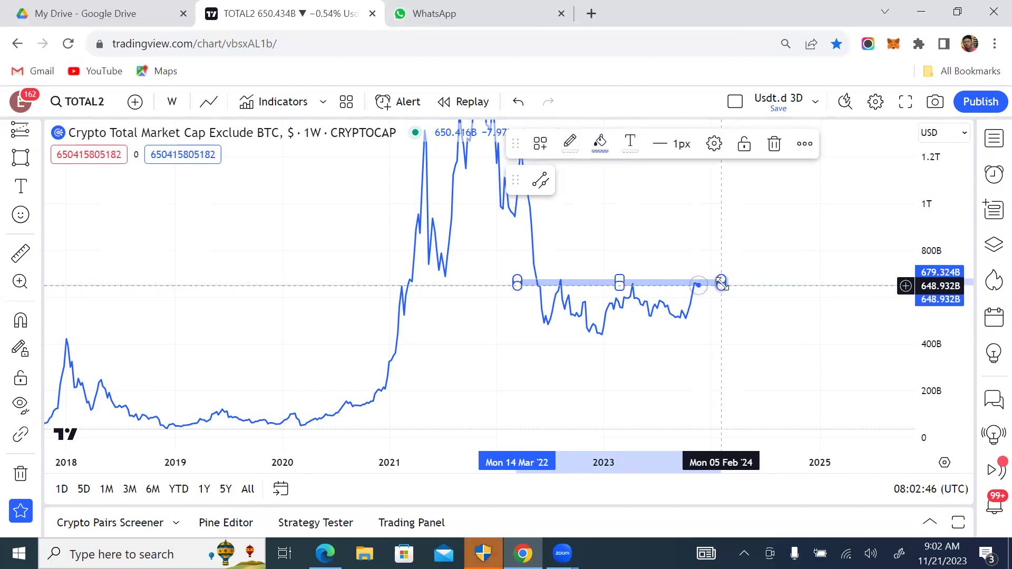
click(734, 269)
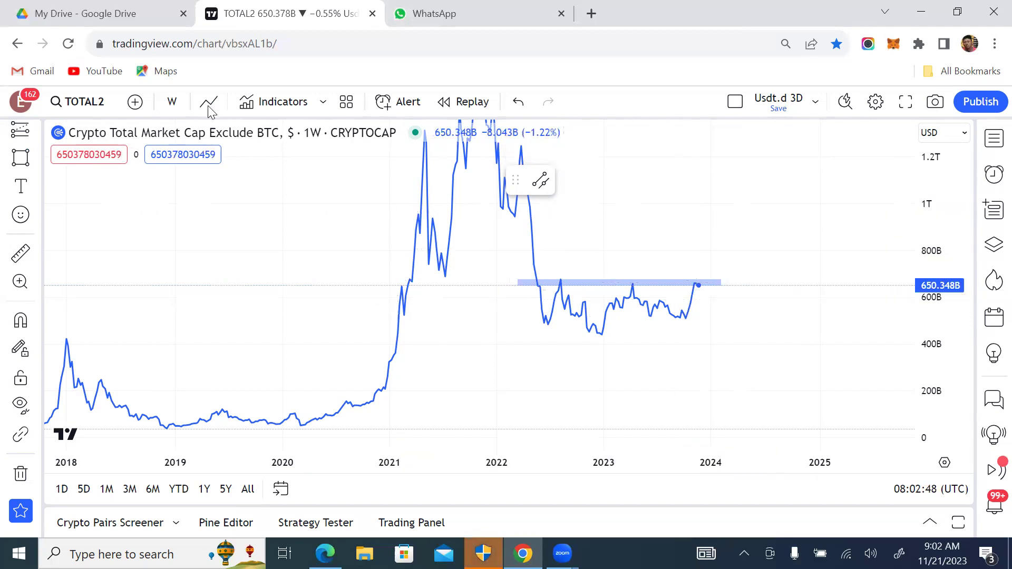
Draw a second rectangle along the support lows at about 483B to 510B, from 6 Jun '22 to early February '24
click(20, 158)
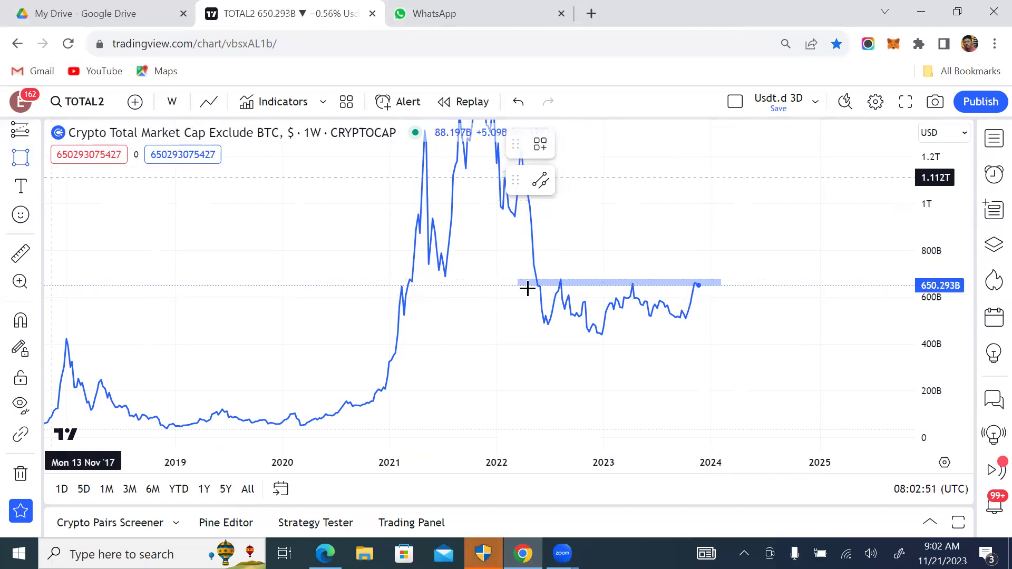
click(541, 325)
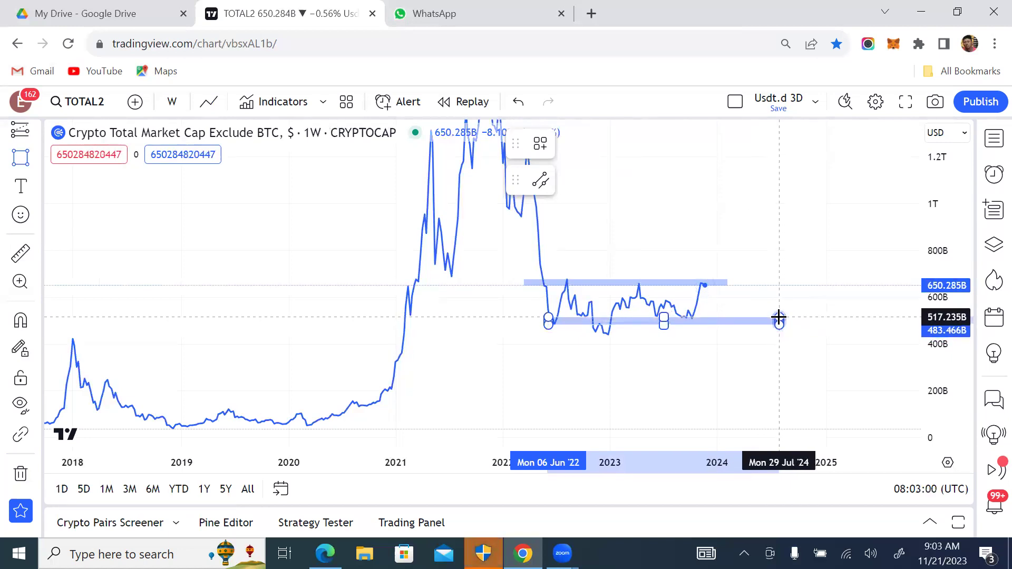
click(727, 318)
click(314, 172)
Change the chart style back to candles and lower the resistance rectangle's upper edge to about 662B
click(209, 103)
click(255, 141)
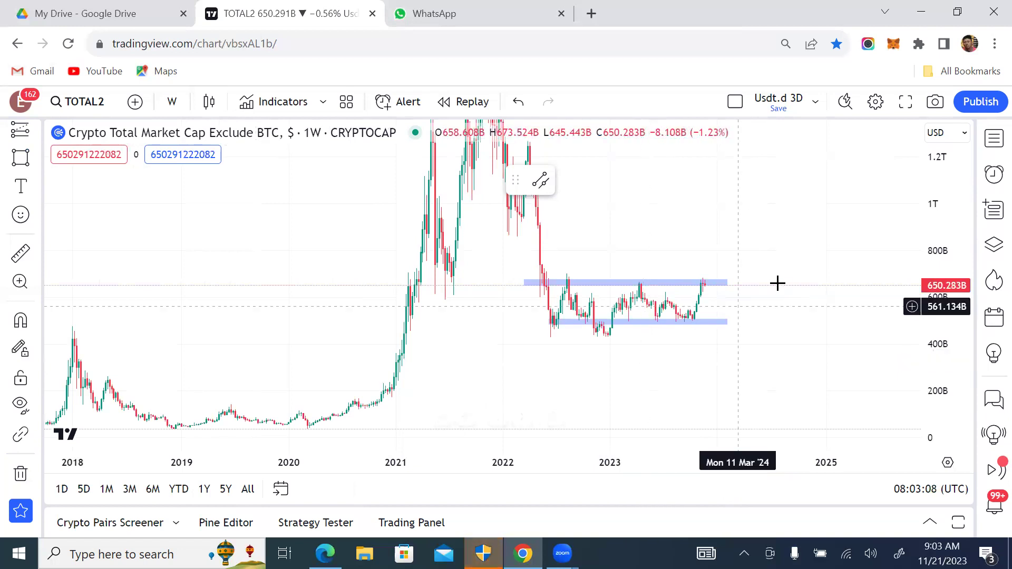
scroll(768, 292, up, 4)
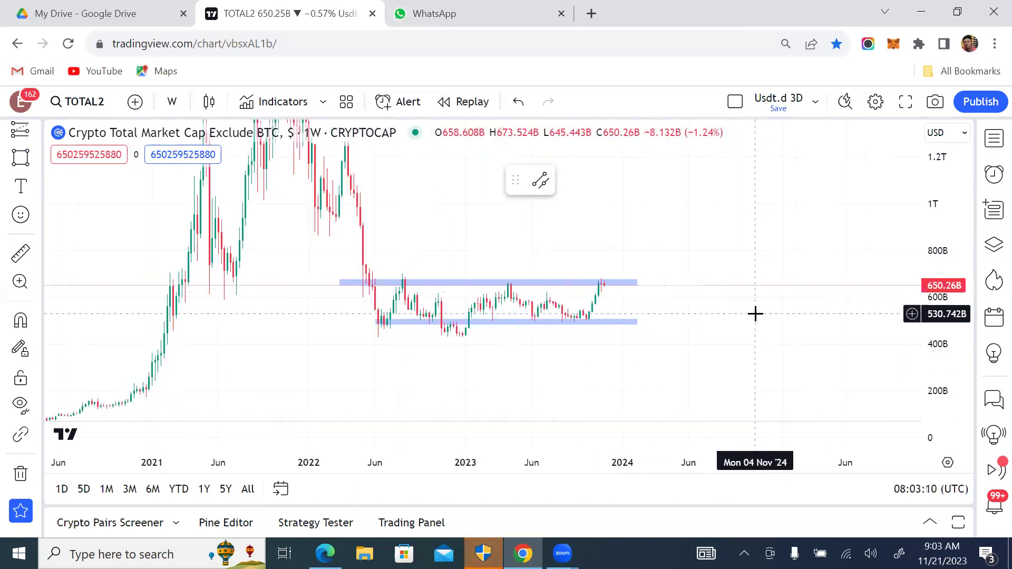
drag(940, 253, 940, 316)
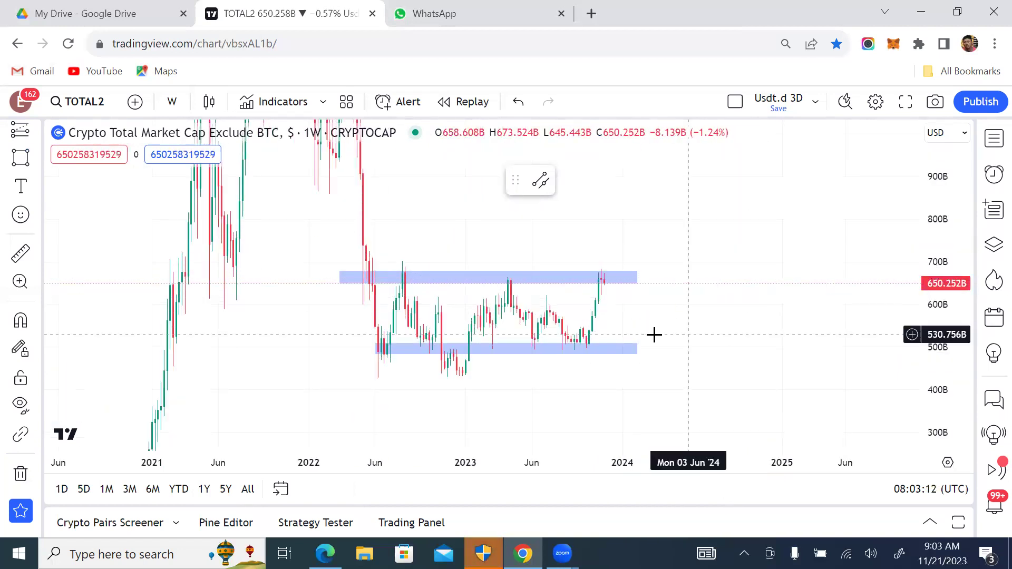
scroll(431, 293, up, 2)
click(405, 285)
drag(346, 270, 344, 280)
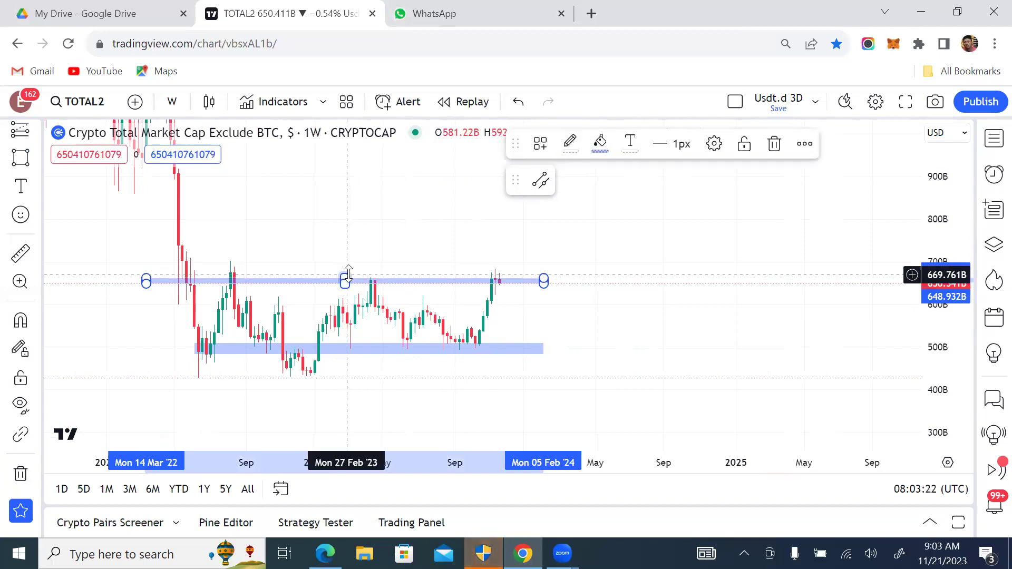
click(605, 261)
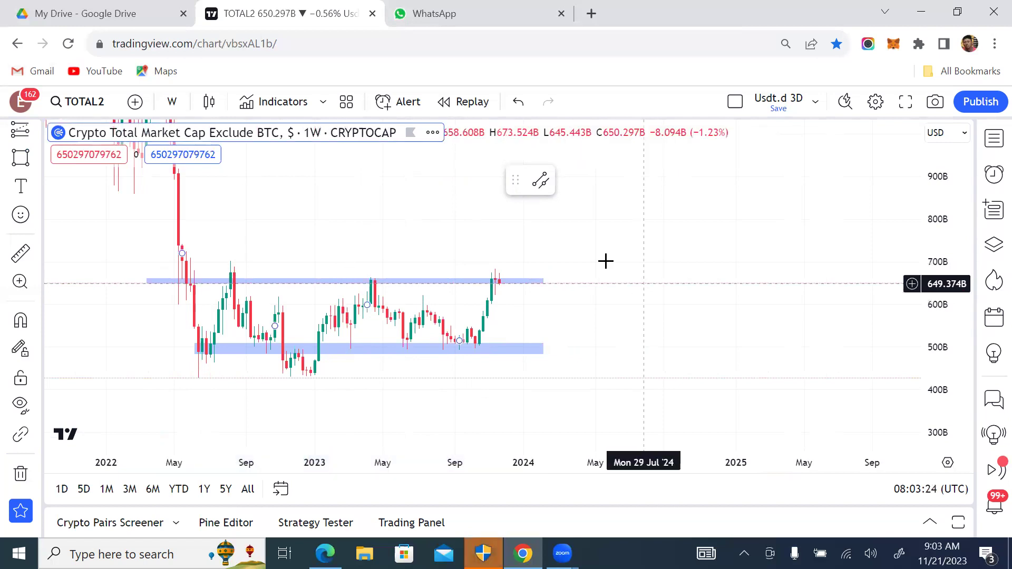
Switch the TOTAL2 chart from the weekly to the 4-hour time interval
scroll(527, 248, down, 1)
drag(717, 238, 716, 238)
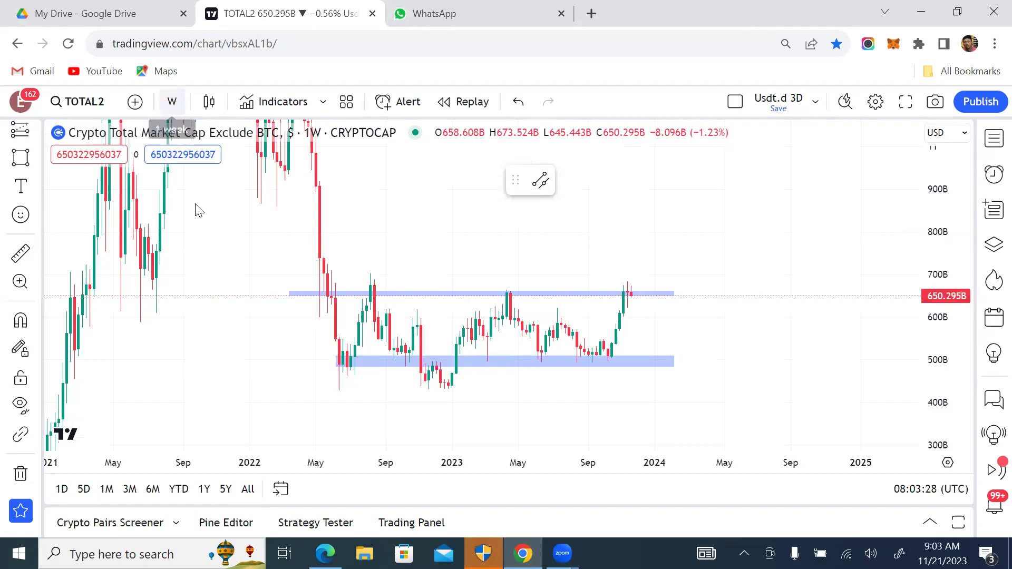
scroll(196, 355, down, 5)
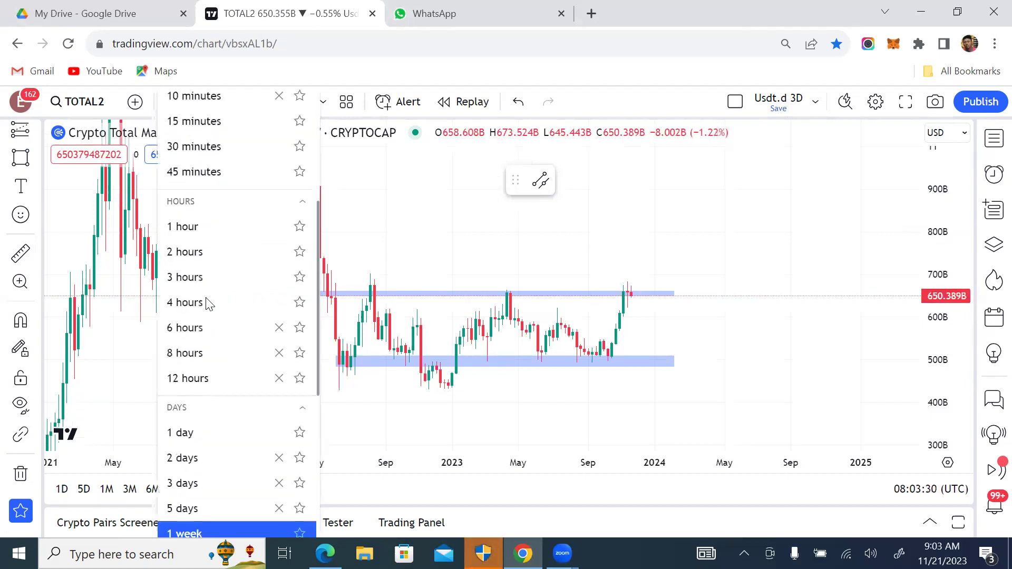
click(216, 303)
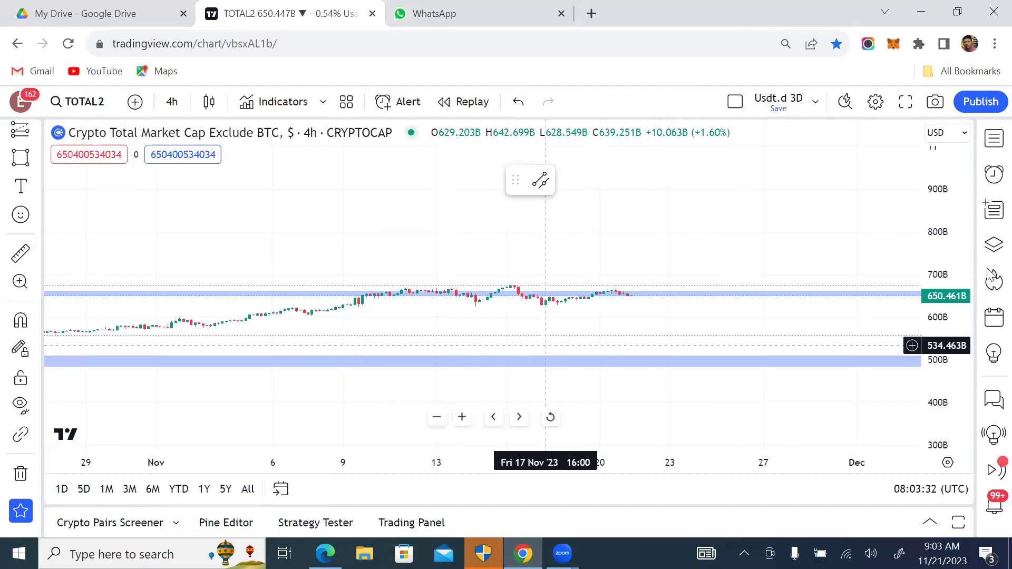
Add the text label "FAKEOUT" above the resistance zone at 20 Nov '23, at about 685B
scroll(942, 283, up, 3)
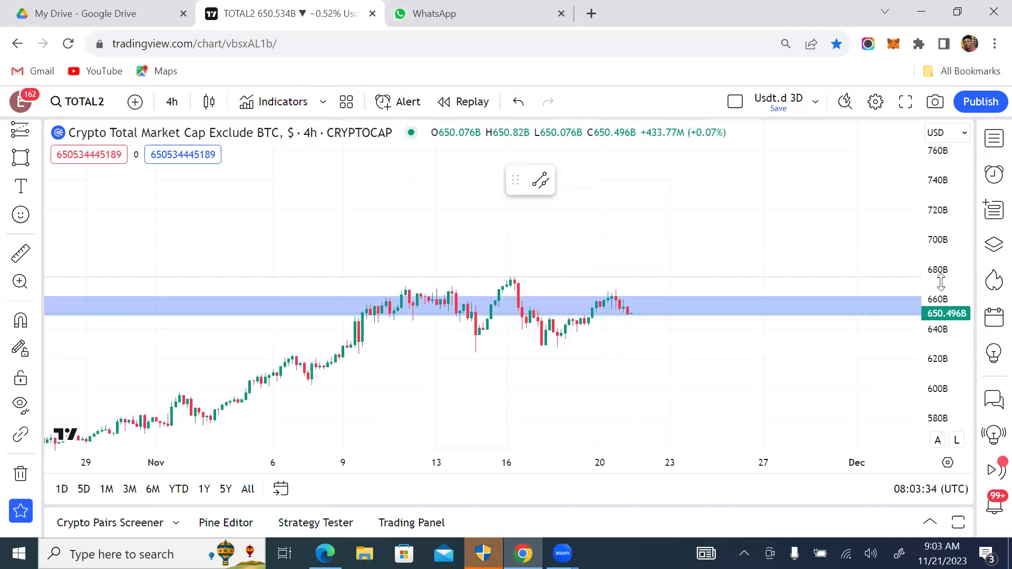
scroll(941, 283, up, 2)
drag(850, 225, 976, 142)
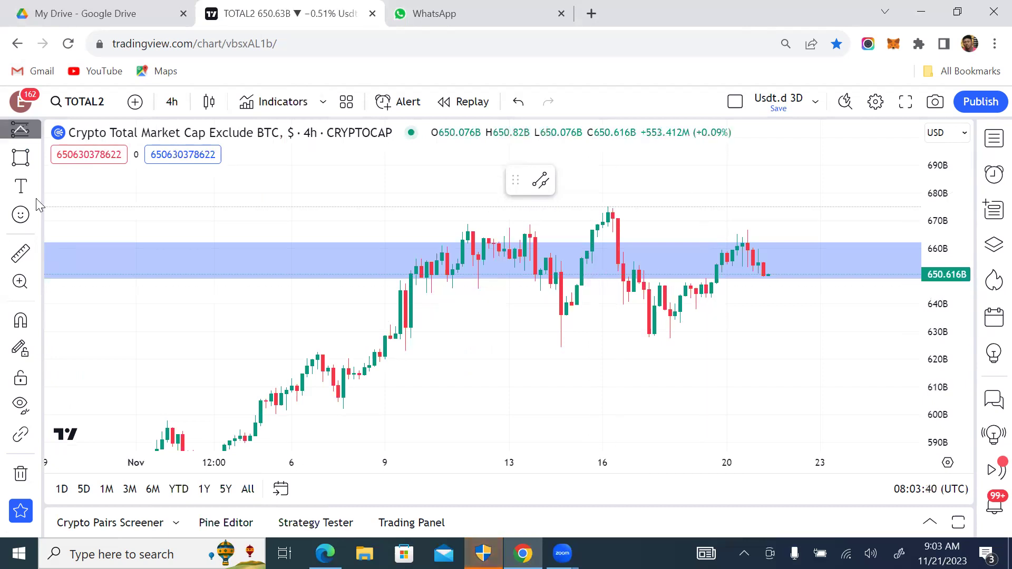
click(734, 180)
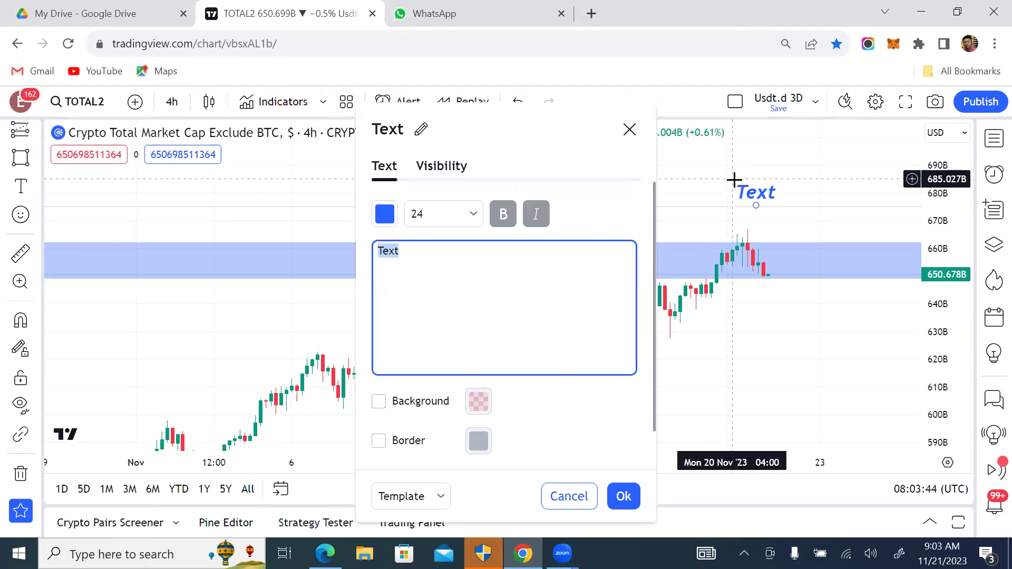
text(FAKE)
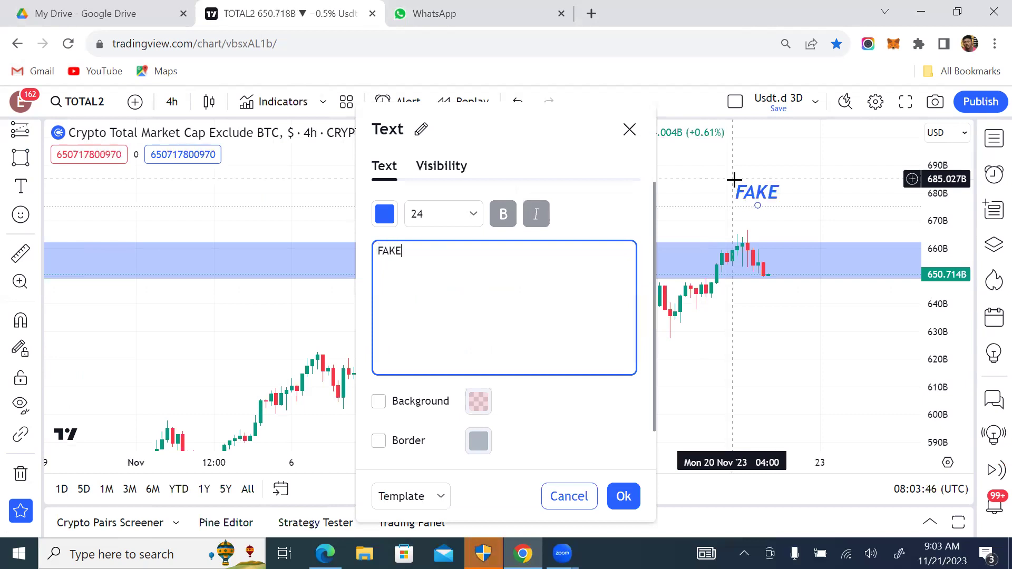
text(OUT)
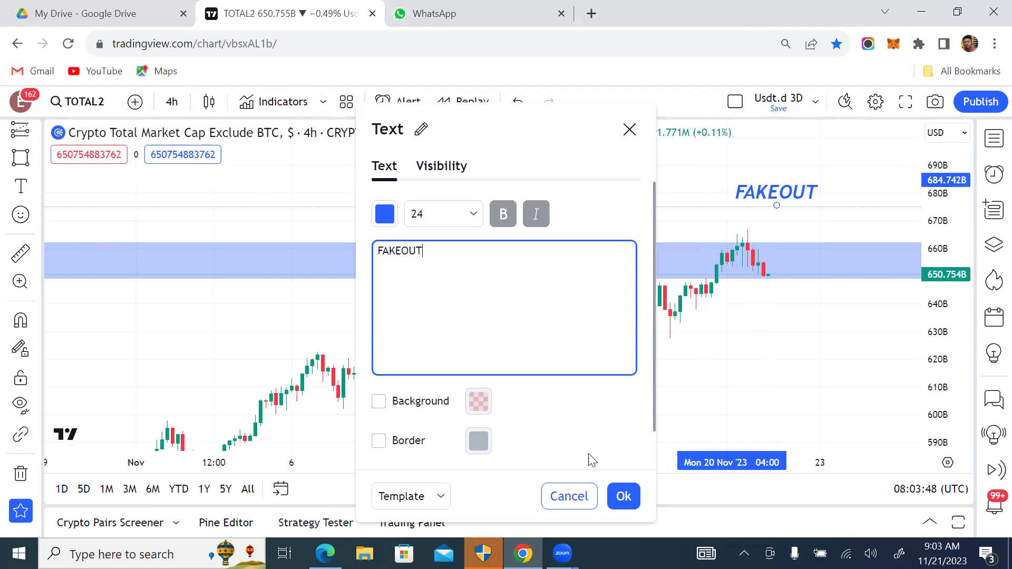
click(625, 497)
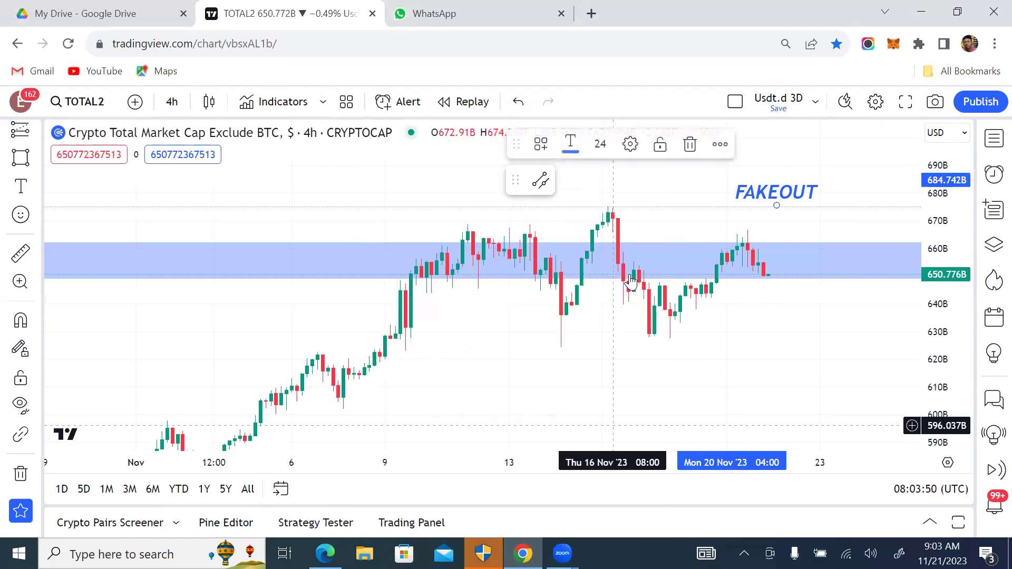
Reposition the FAKEOUT label above the latest 4-hour high, at 20 Nov '23 12:00 and about 683B
drag(773, 193, 706, 197)
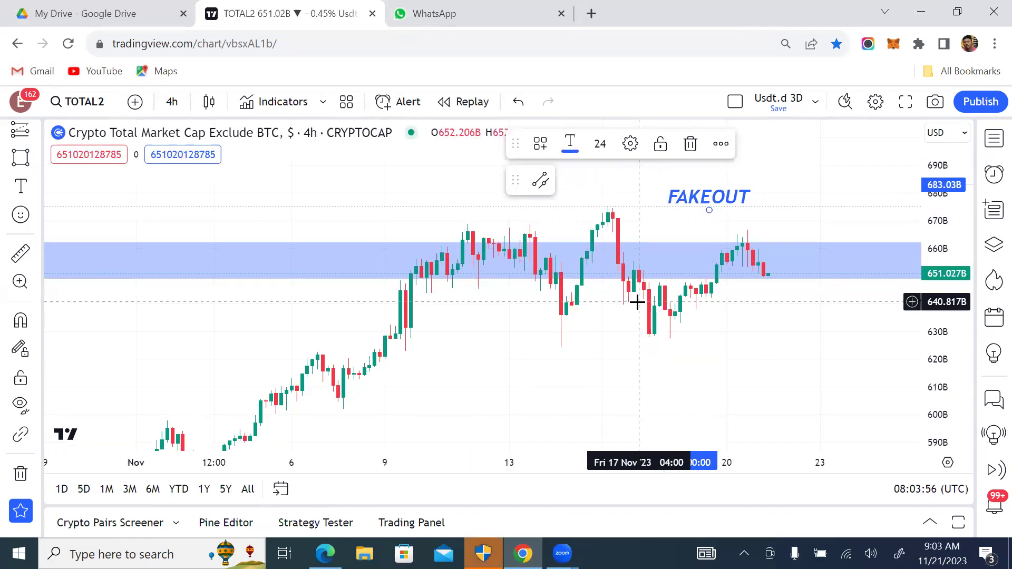
drag(730, 198, 807, 200)
scroll(677, 193, down, 3)
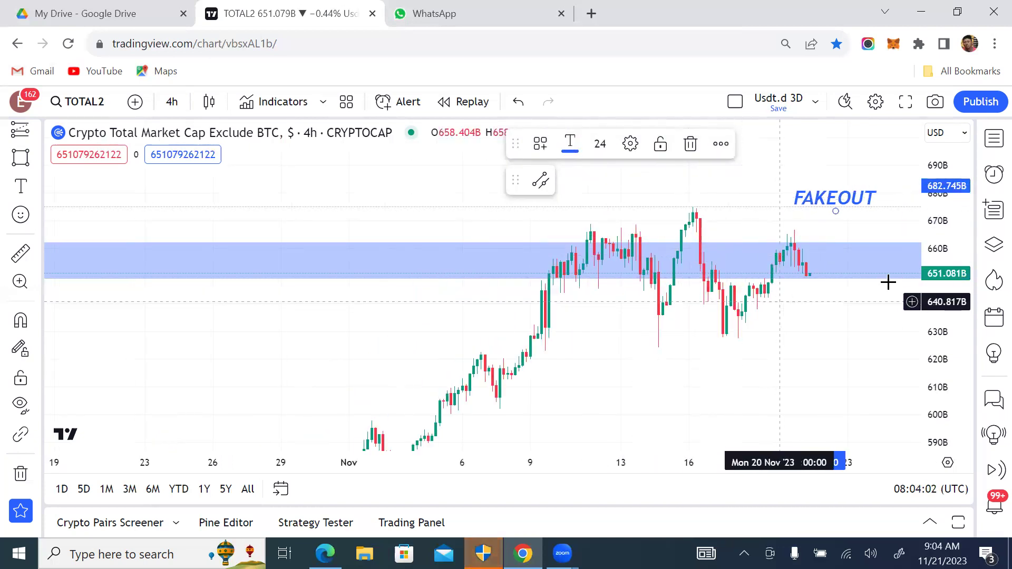
drag(946, 181, 943, 200)
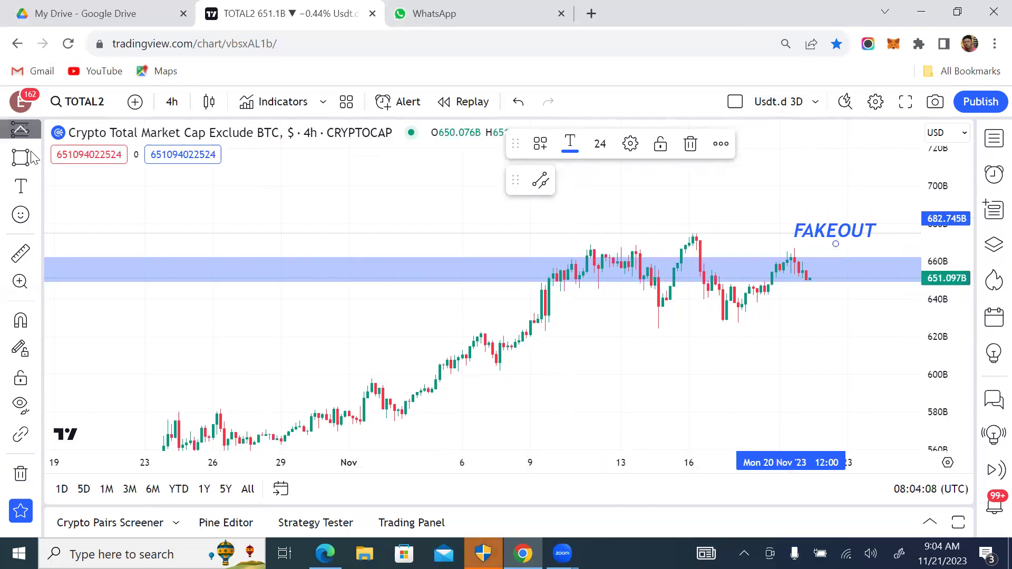
Draw a near-horizontal support trend line at about 629B from 9 Nov '23 12:00 to beyond the latest 4-hour candle
scroll(36, 157, up, 3)
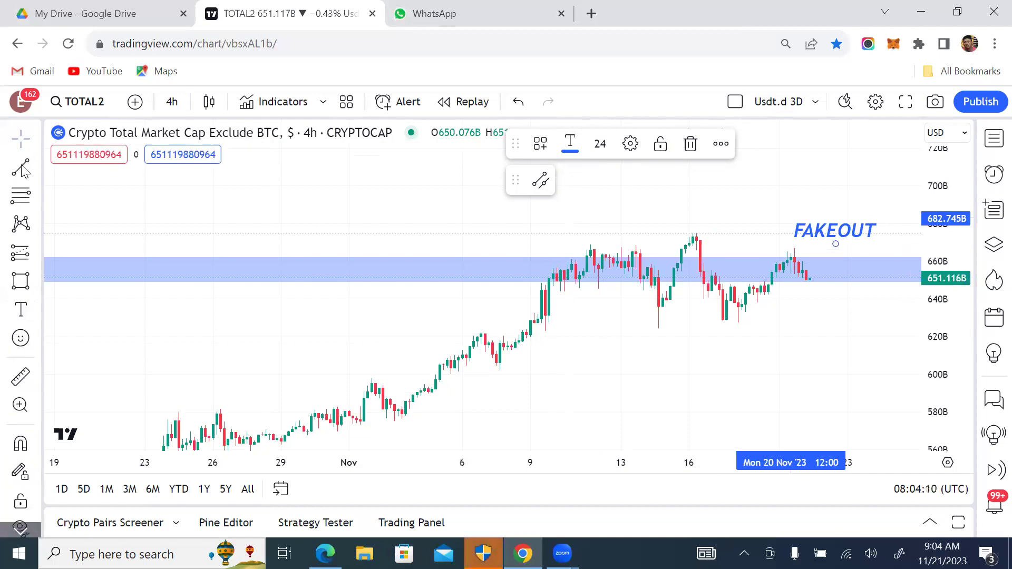
click(21, 169)
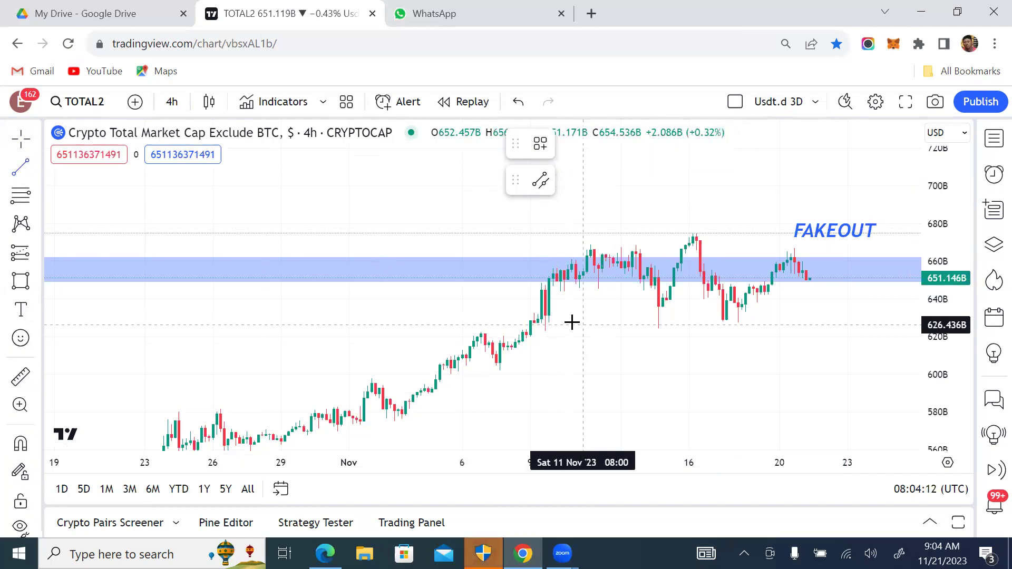
click(542, 319)
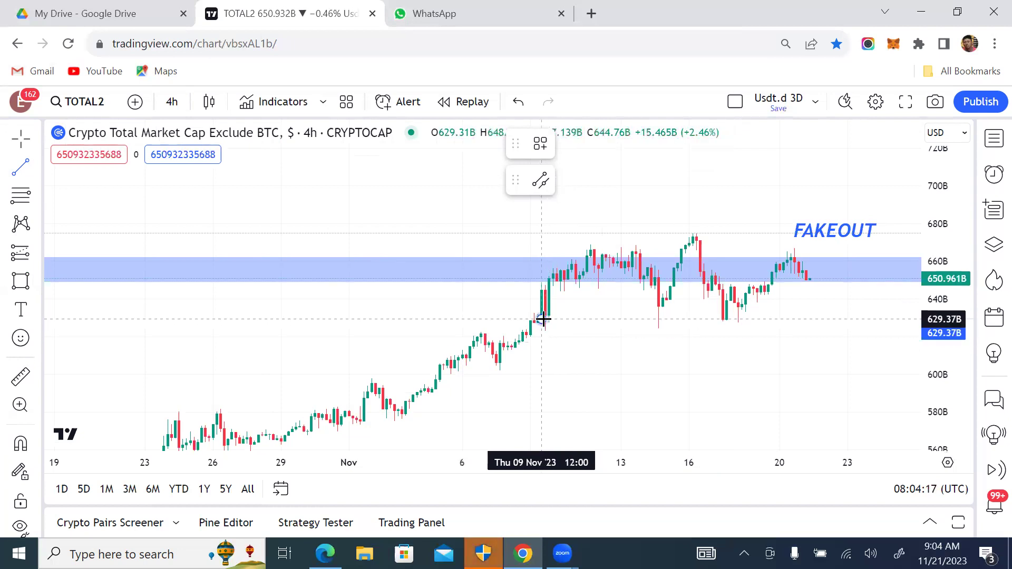
click(881, 319)
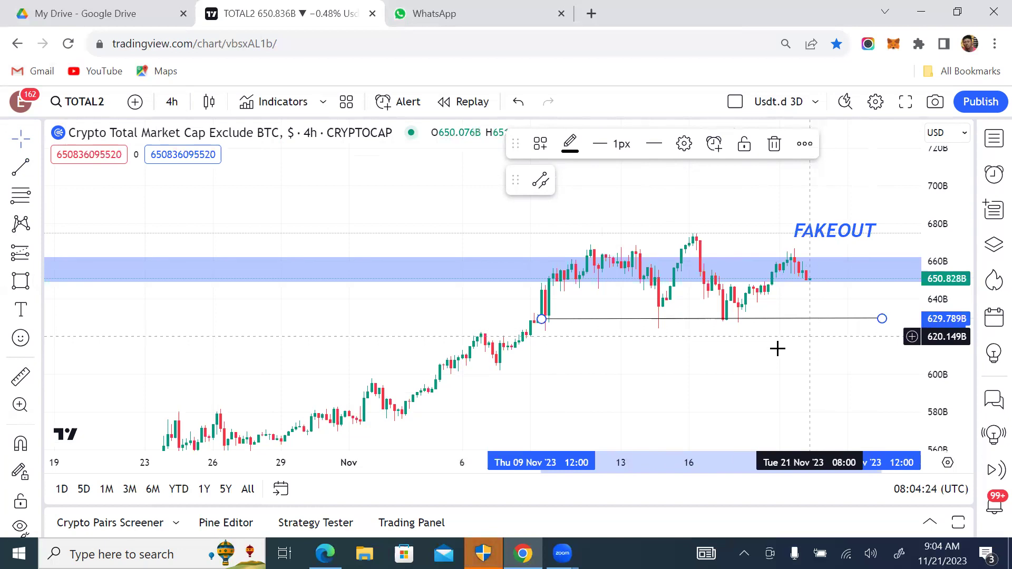
click(745, 206)
scroll(750, 199, down, 3)
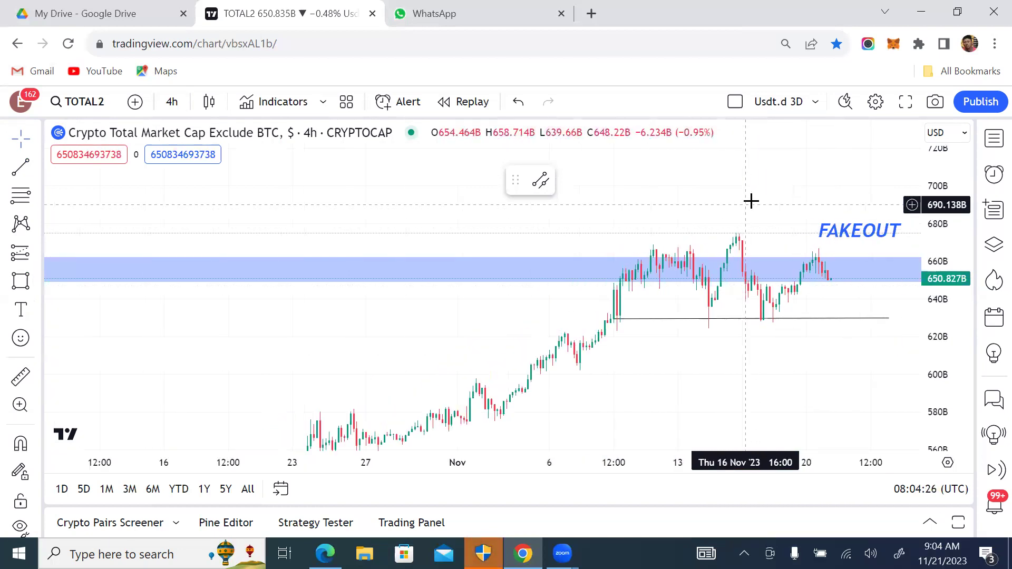
drag(772, 194, 674, 192)
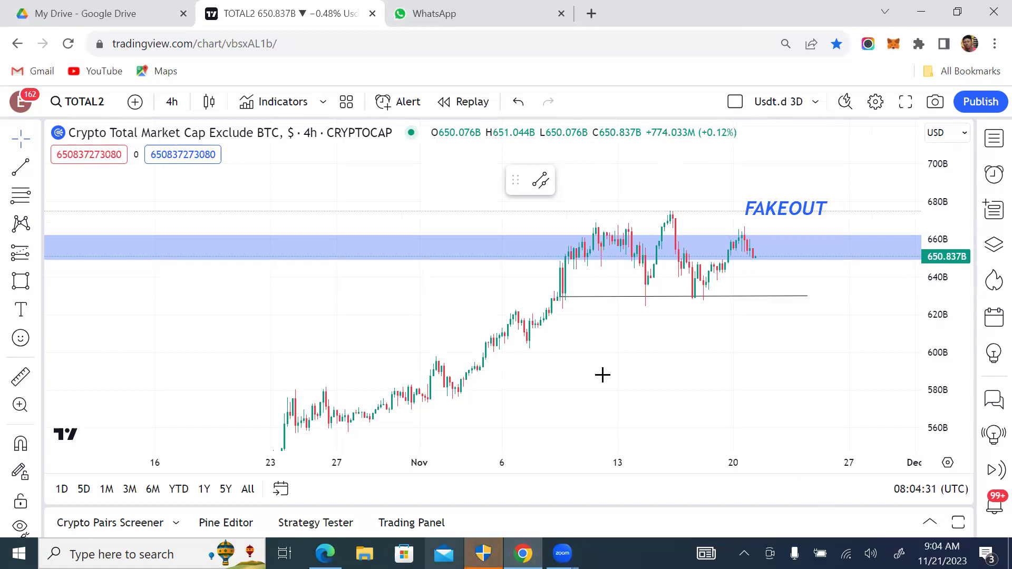
Search for BTC.D and load the CRYPTOCAP Market Cap BTC Dominance chart
click(94, 100)
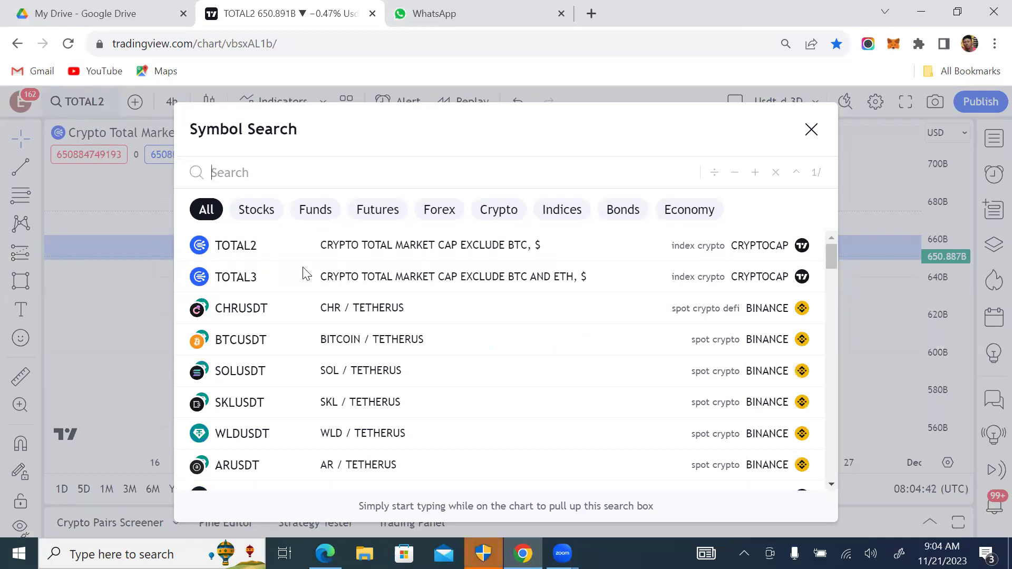
text(BTC.D)
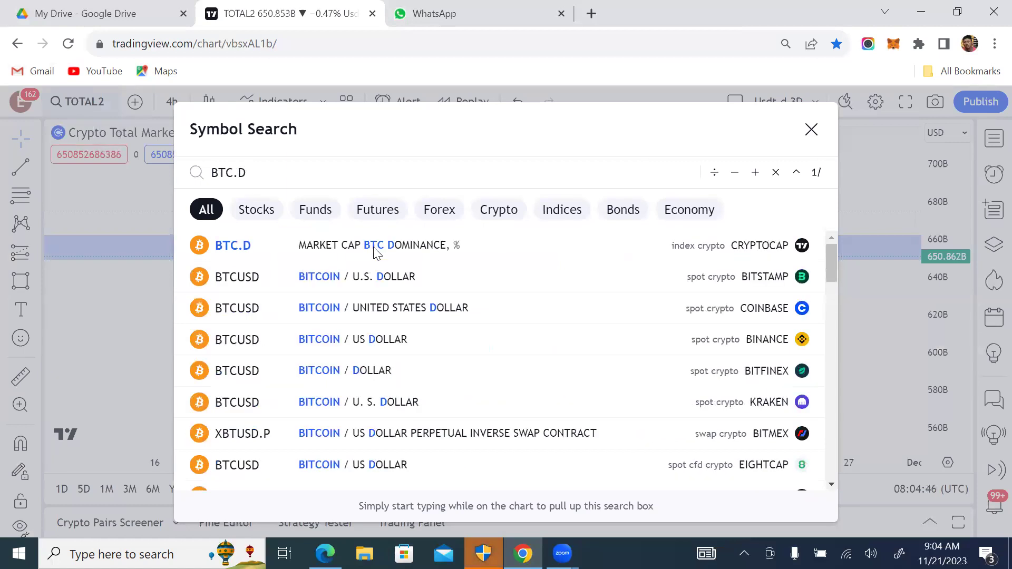
click(375, 252)
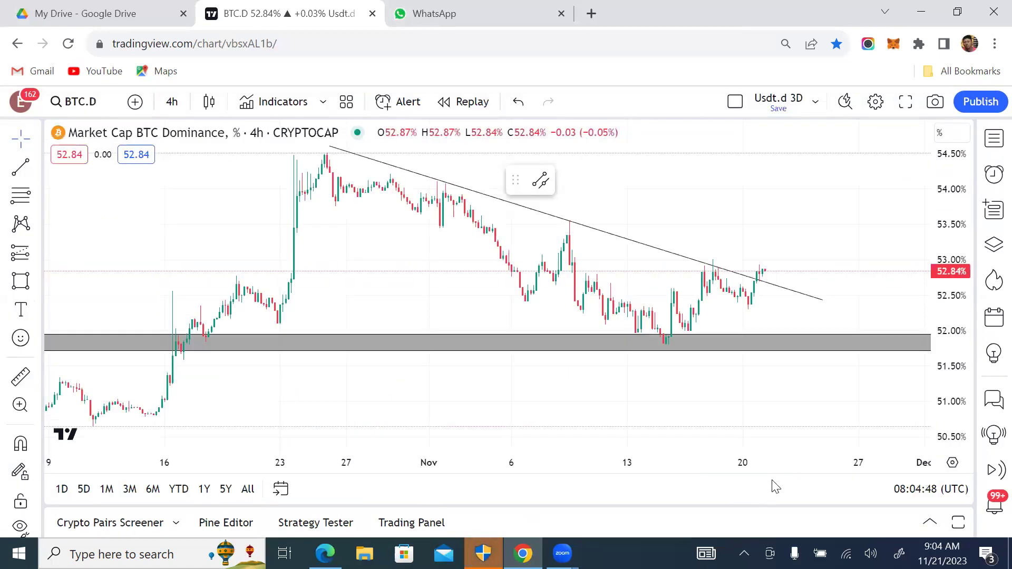
Remove all drawings and indicators from the BTC.D chart
scroll(779, 252, down, 5)
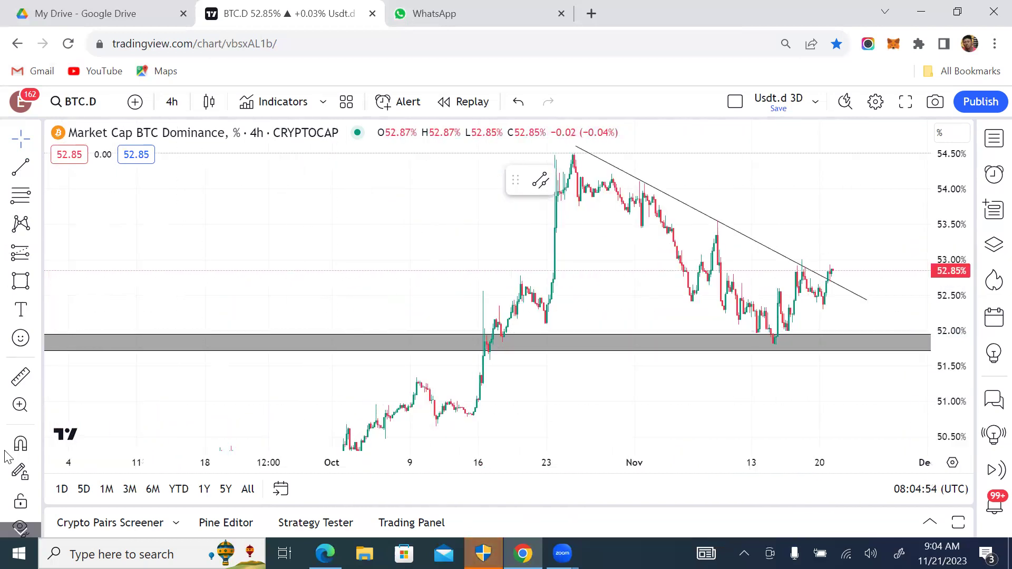
scroll(7, 456, down, 3)
click(20, 475)
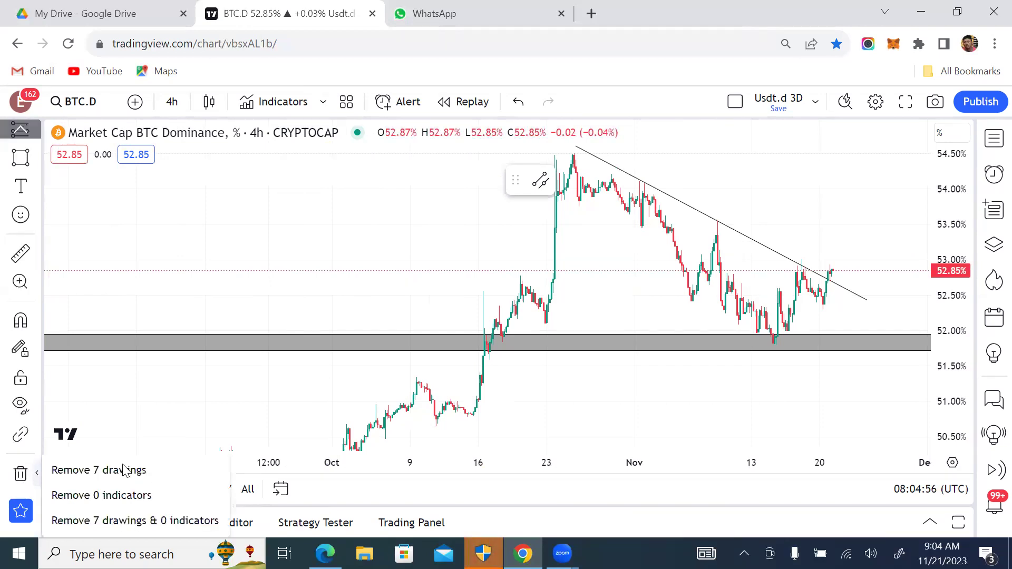
click(126, 522)
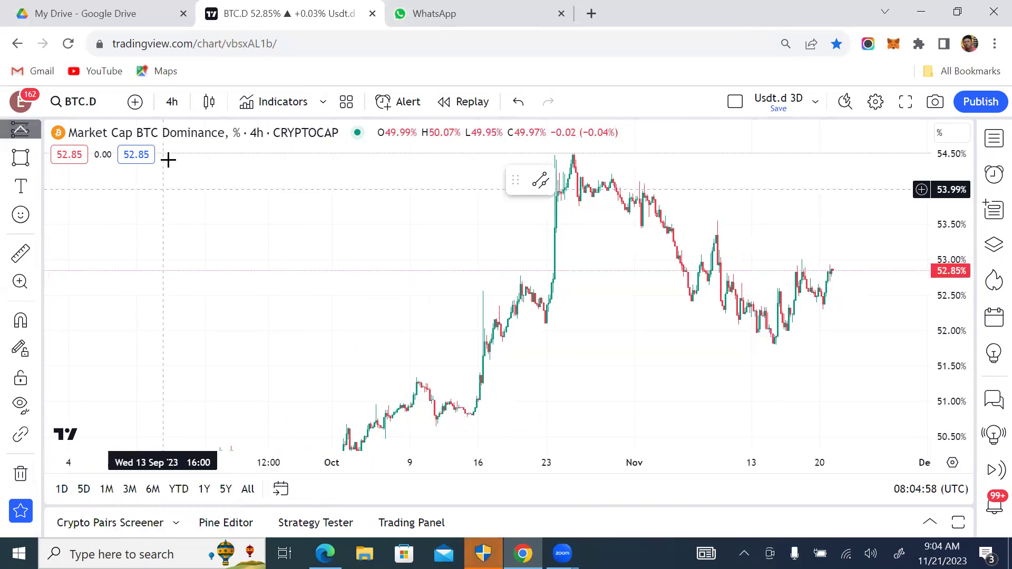
Switch the BTC.D chart from the 4-hour to the 1-week time interval
click(174, 102)
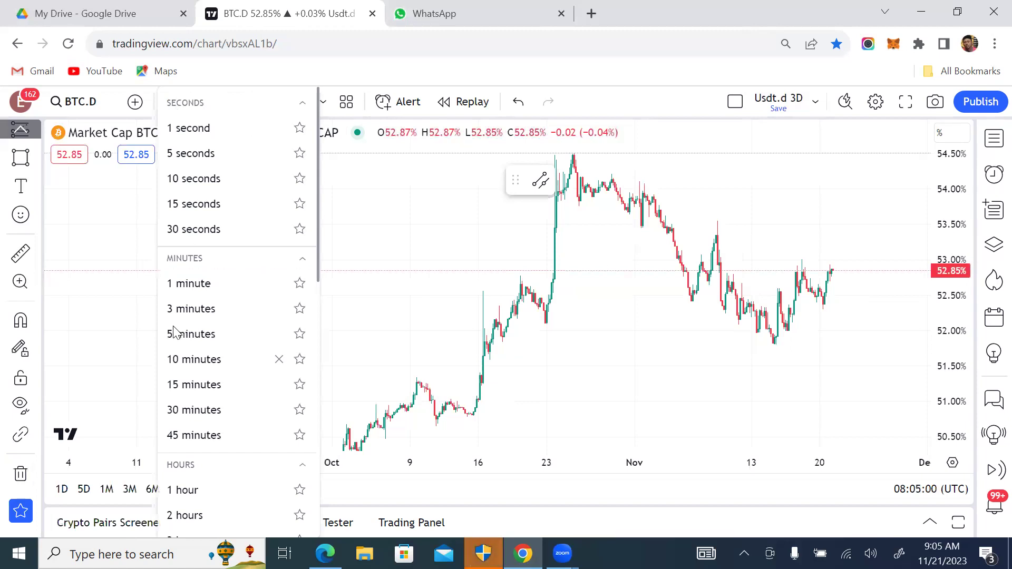
scroll(184, 369, down, 5)
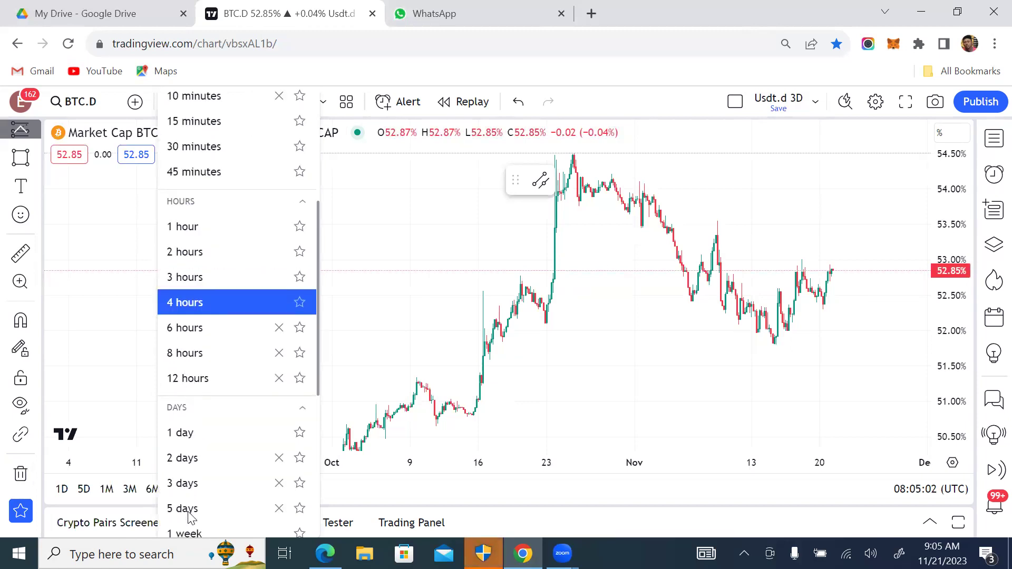
click(188, 534)
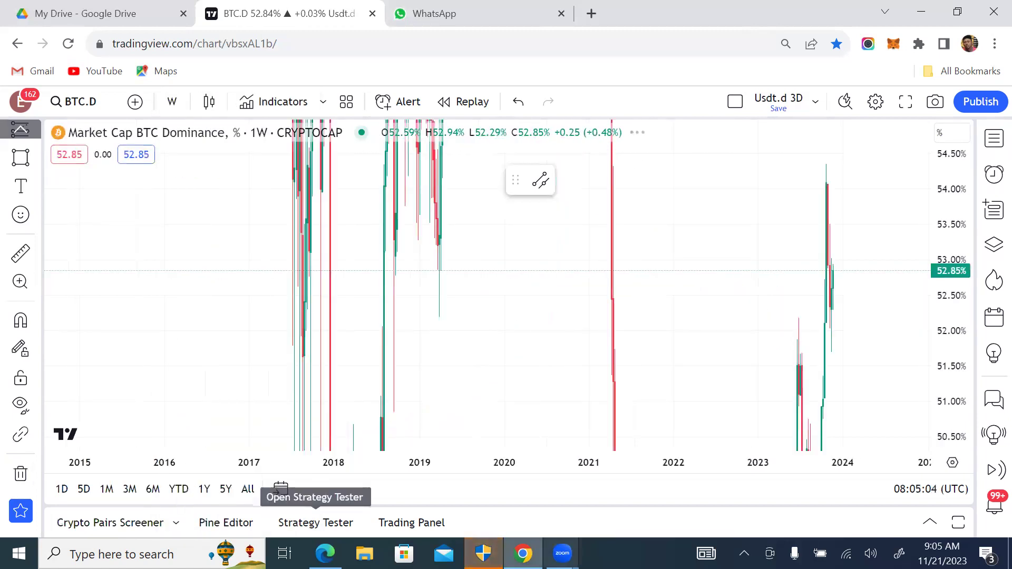
Draw a thin rectangle zone along the 2021–2022 highs, from 29 Mar '21 to 5 Feb '24, between about 47.5% and 48.5%
drag(949, 259, 949, 193)
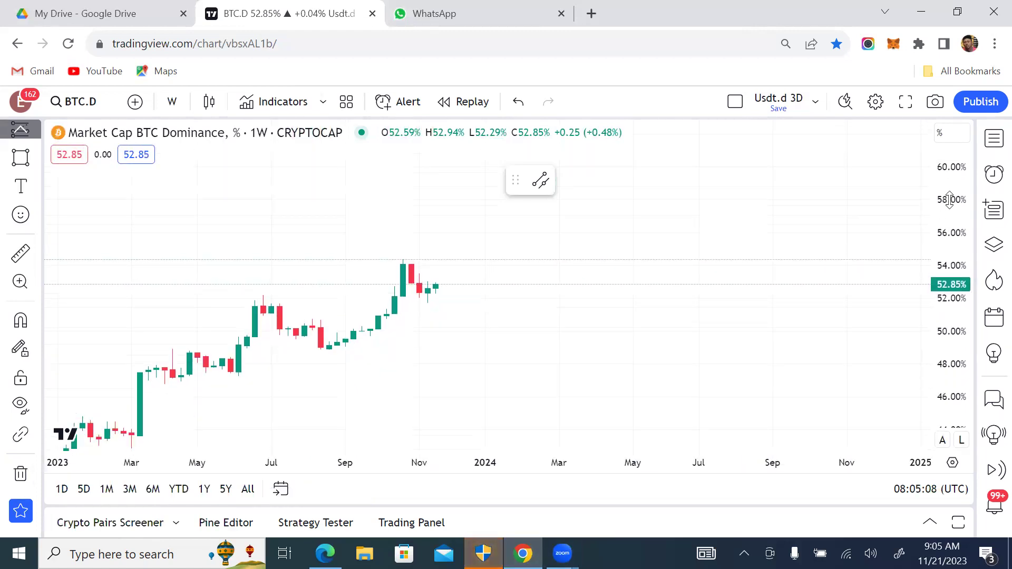
drag(380, 395, 558, 332)
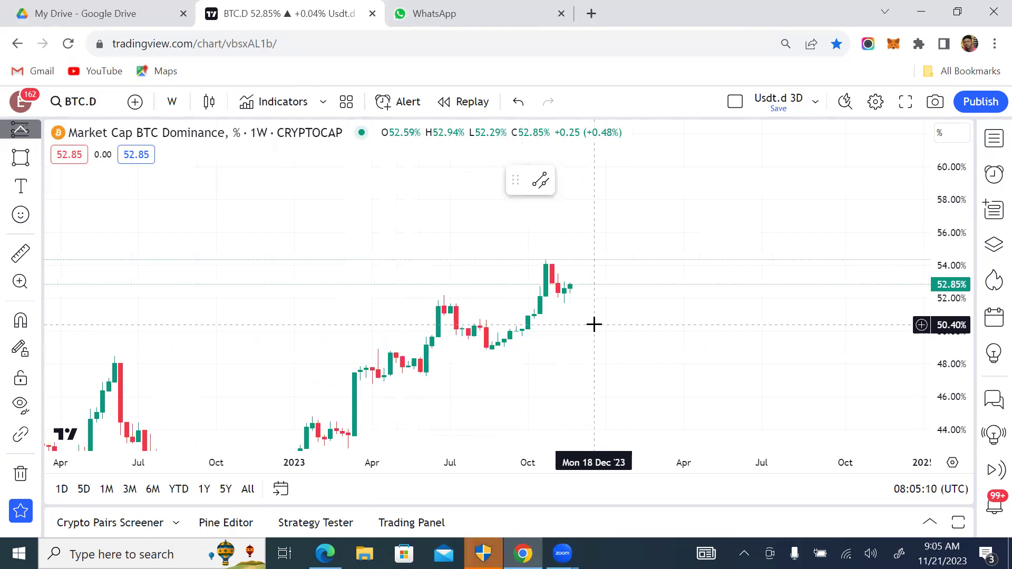
scroll(343, 302, down, 3)
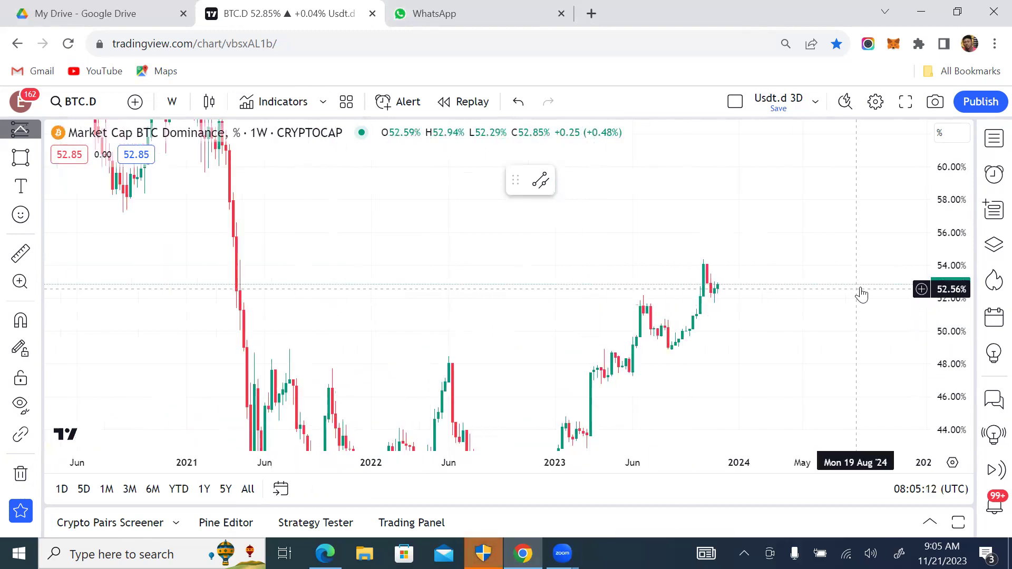
drag(951, 199, 949, 194)
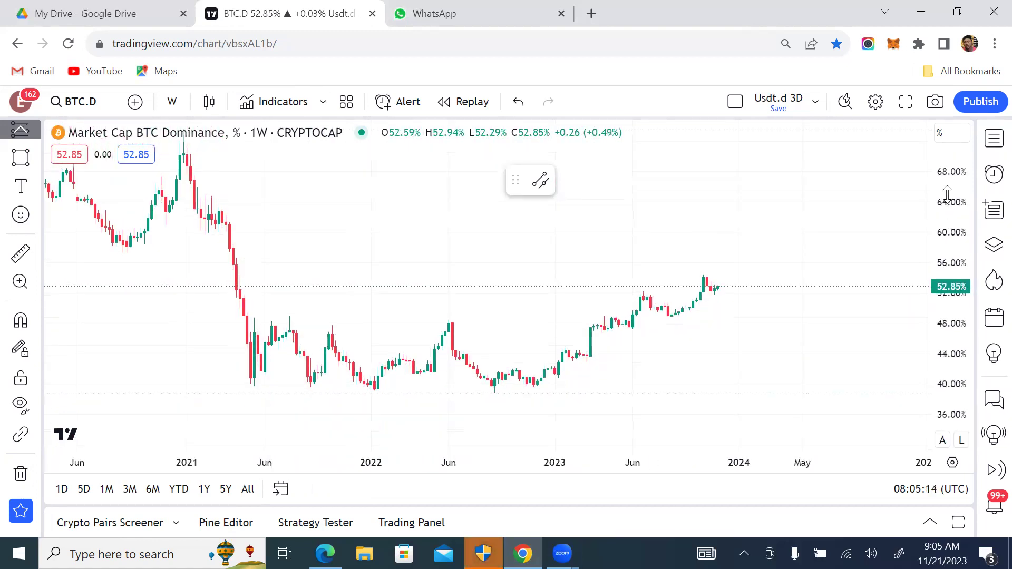
scroll(387, 296, down, 2)
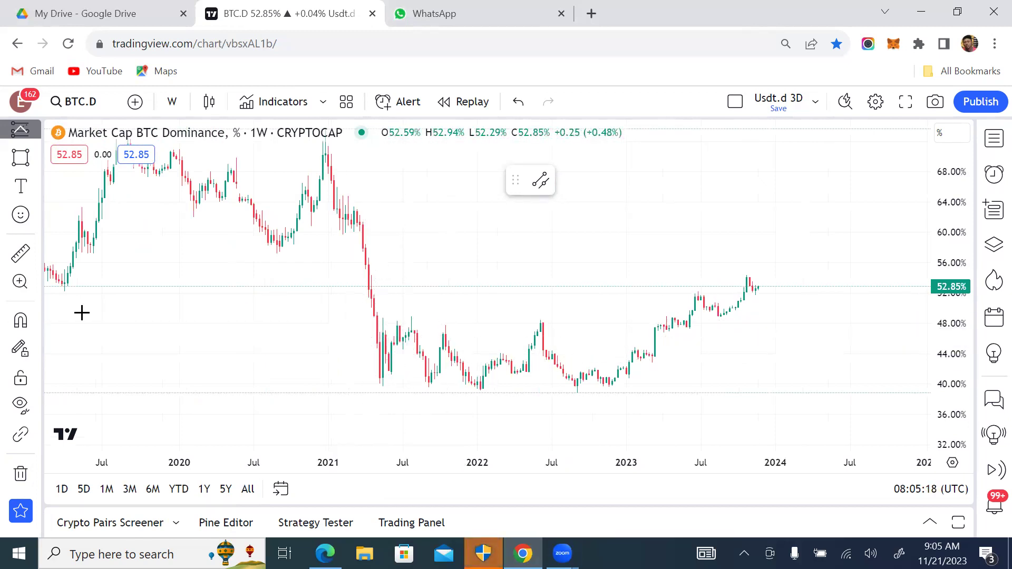
scroll(222, 322, down, 2)
scroll(591, 393, up, 2)
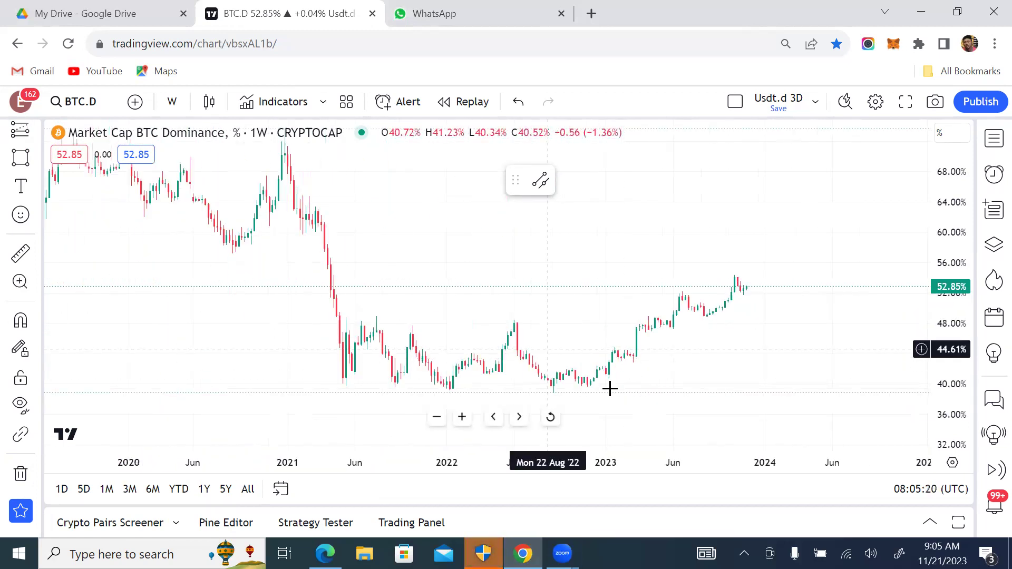
drag(571, 239, 619, 226)
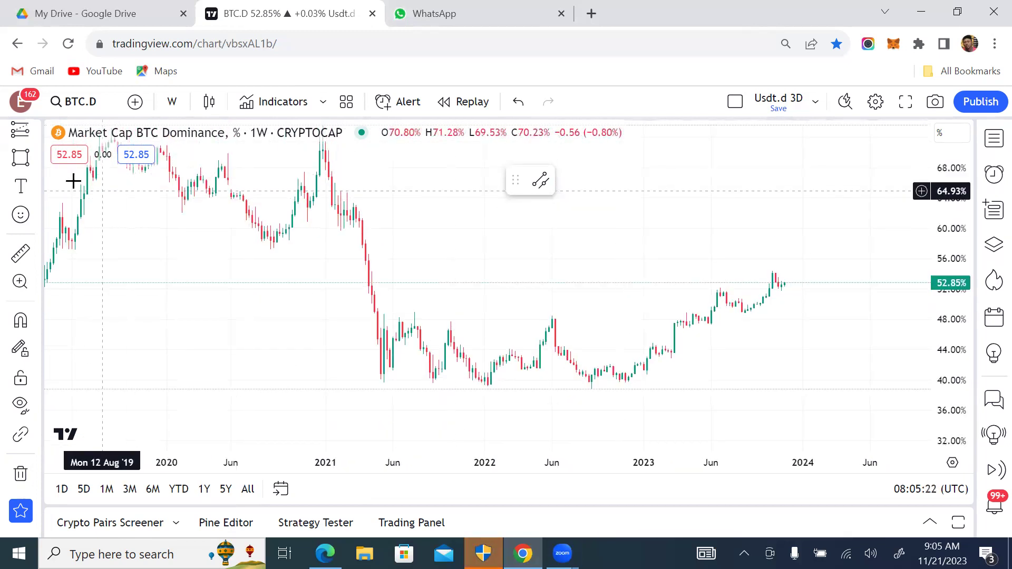
click(20, 158)
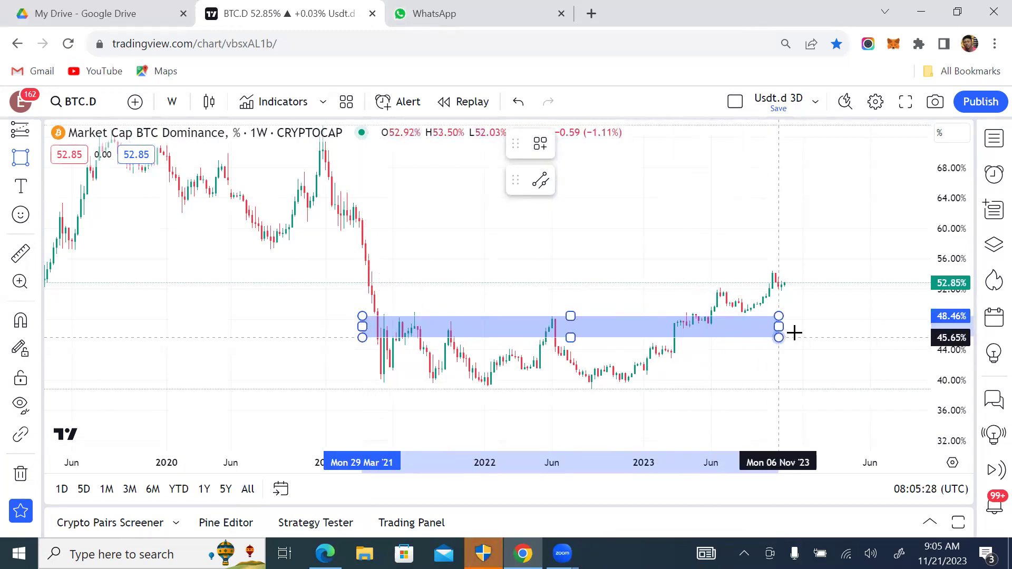
click(816, 322)
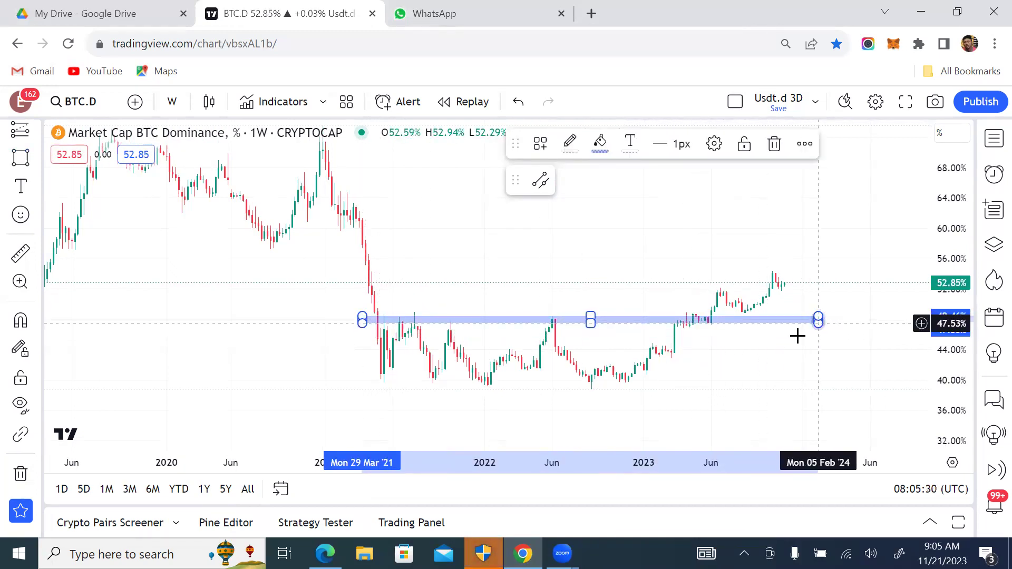
Move the rectangle zone to span 19 Apr '21 to 26 Feb '24, between about 48% and 49%
click(594, 298)
mouse_move(608, 317)
mouse_down()
mouse_move(592, 322)
mouse_move(613, 321)
mouse_up()
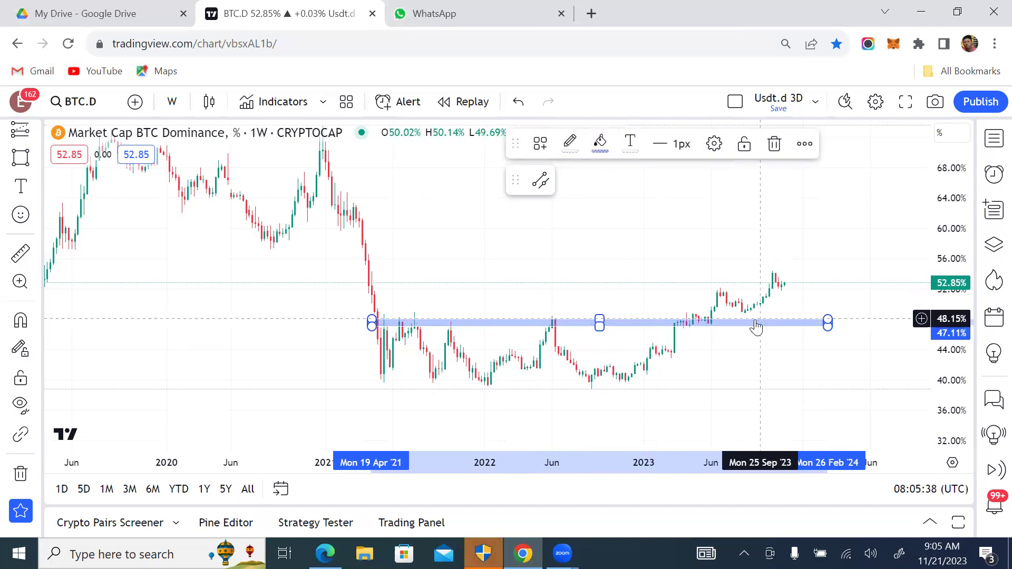
drag(730, 330, 730, 316)
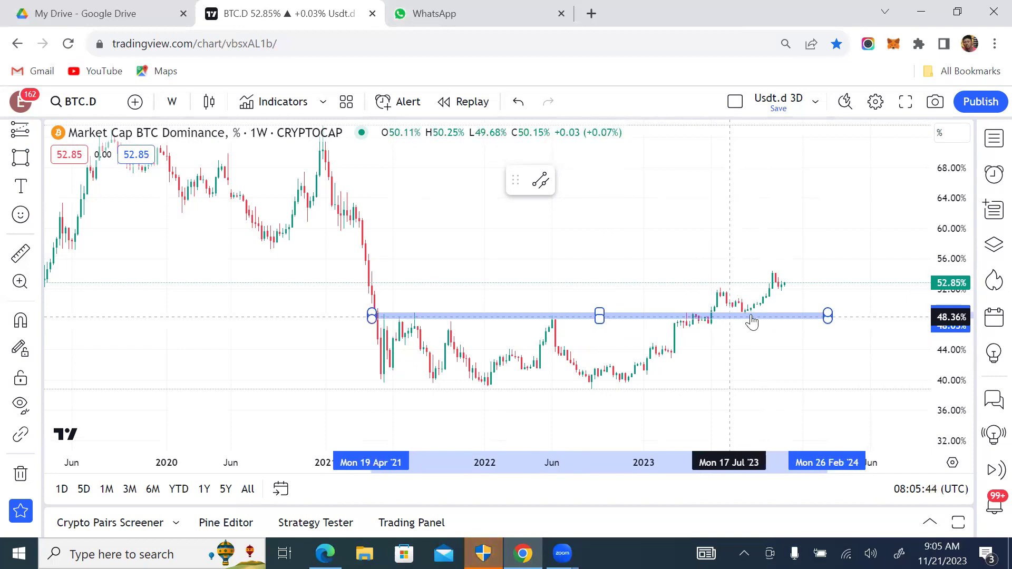
click(764, 273)
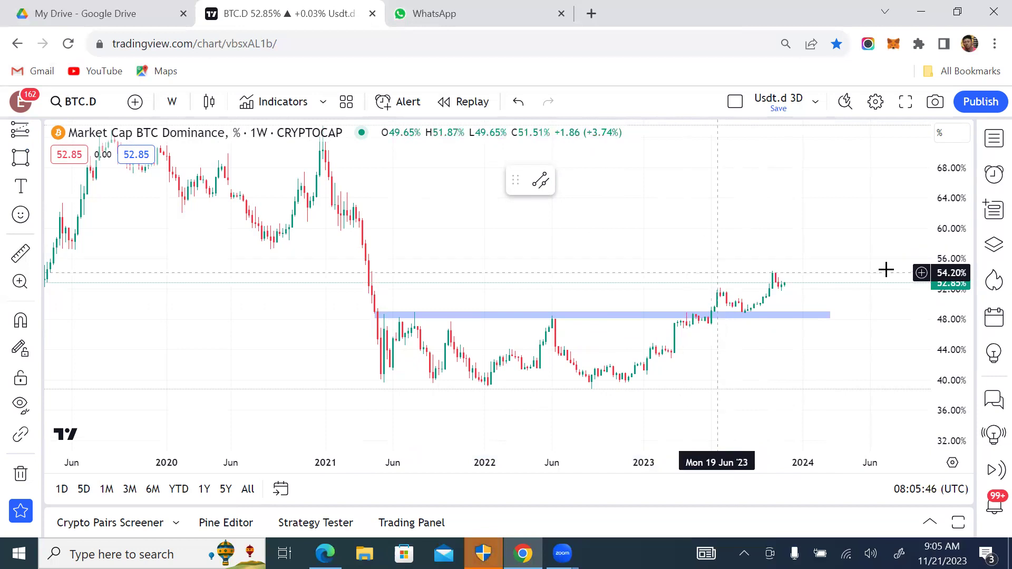
Switch the BTC.D chart from the weekly to the 1-day interval and examine the candles around the rectangle zone
drag(950, 220, 948, 191)
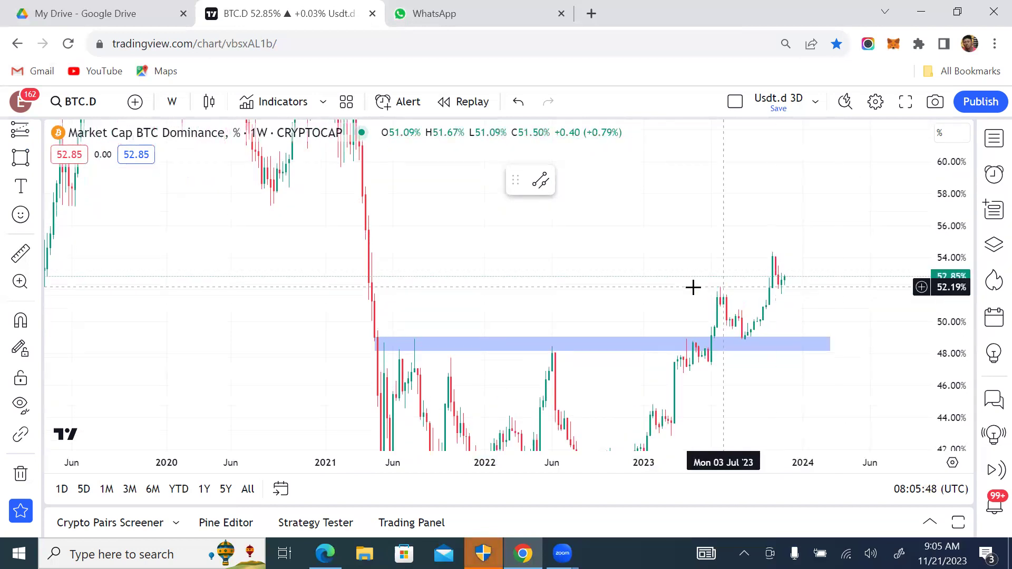
scroll(690, 286, up, 4)
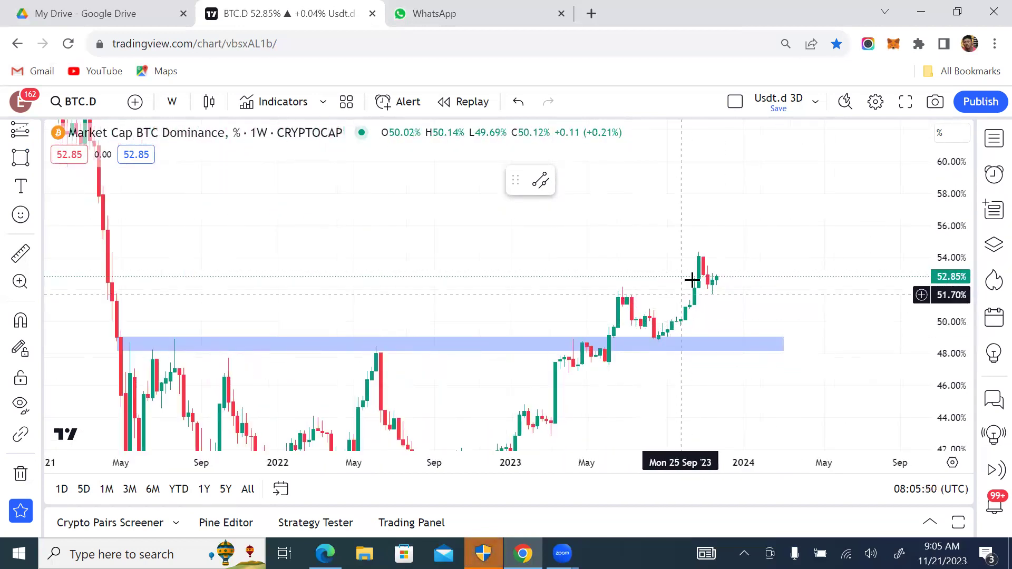
scroll(611, 285, up, 3)
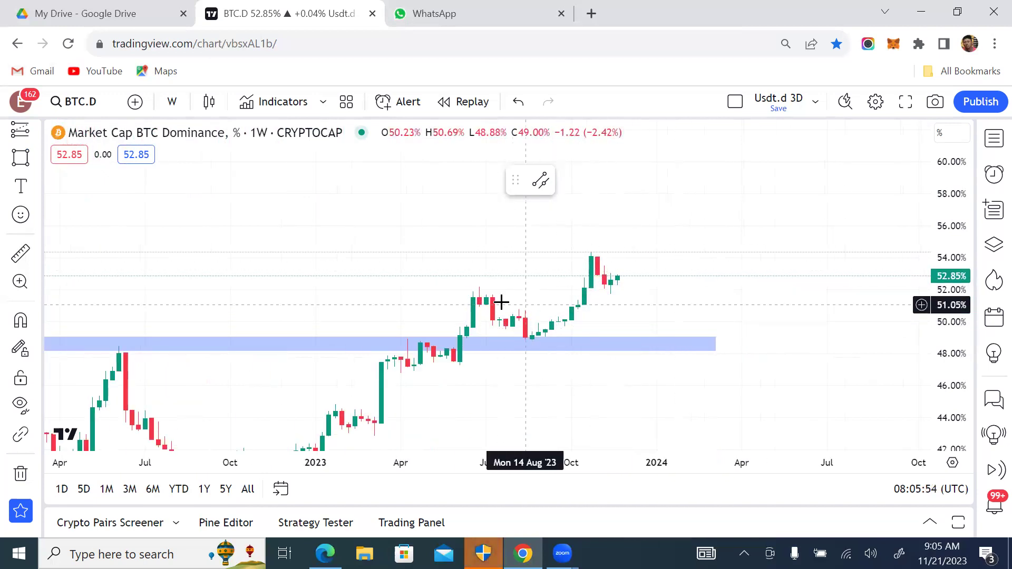
drag(531, 262, 696, 255)
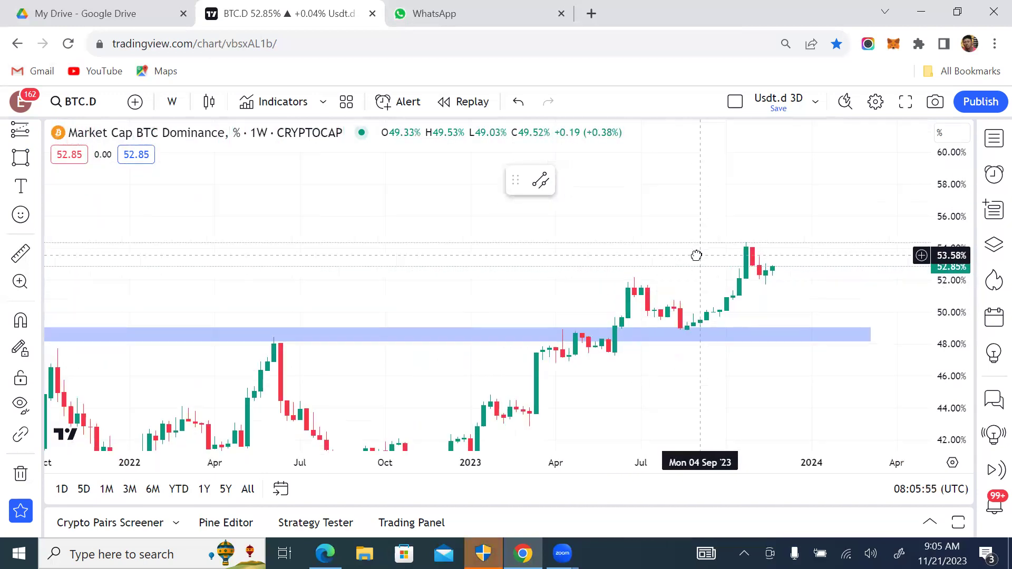
click(172, 102)
scroll(192, 327, down, 10)
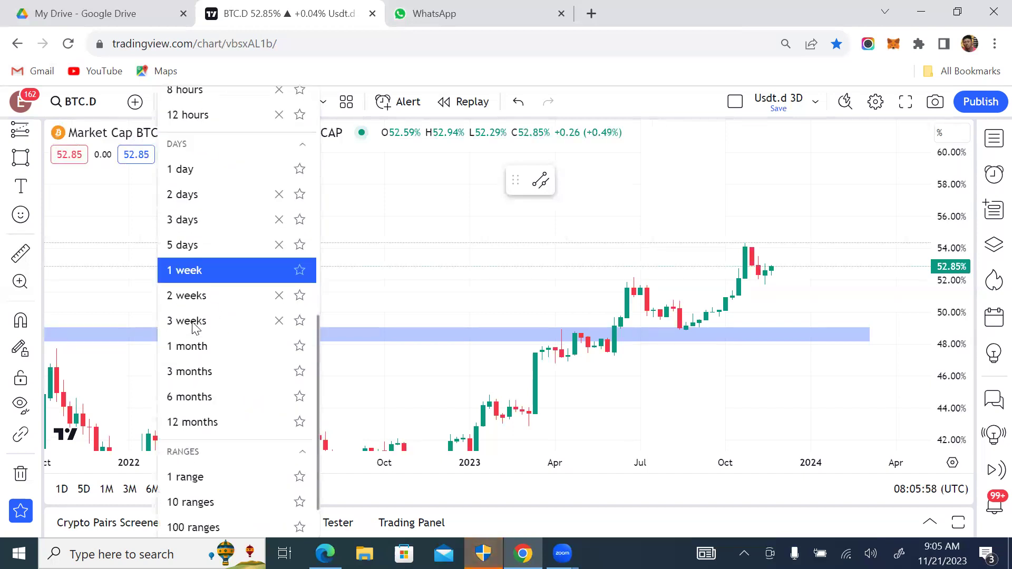
click(185, 170)
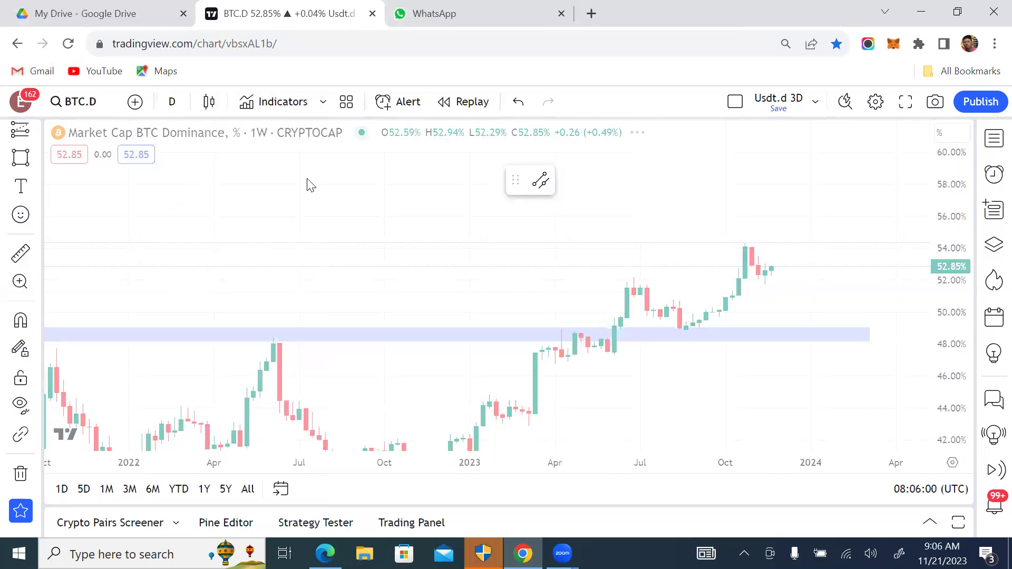
scroll(770, 212, down, 3)
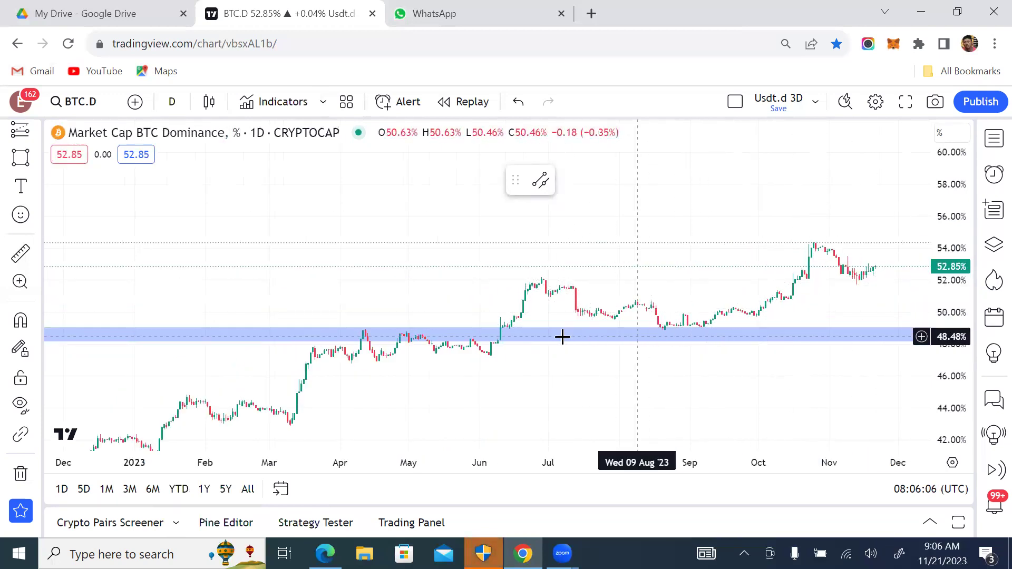
scroll(20, 184, up, 3)
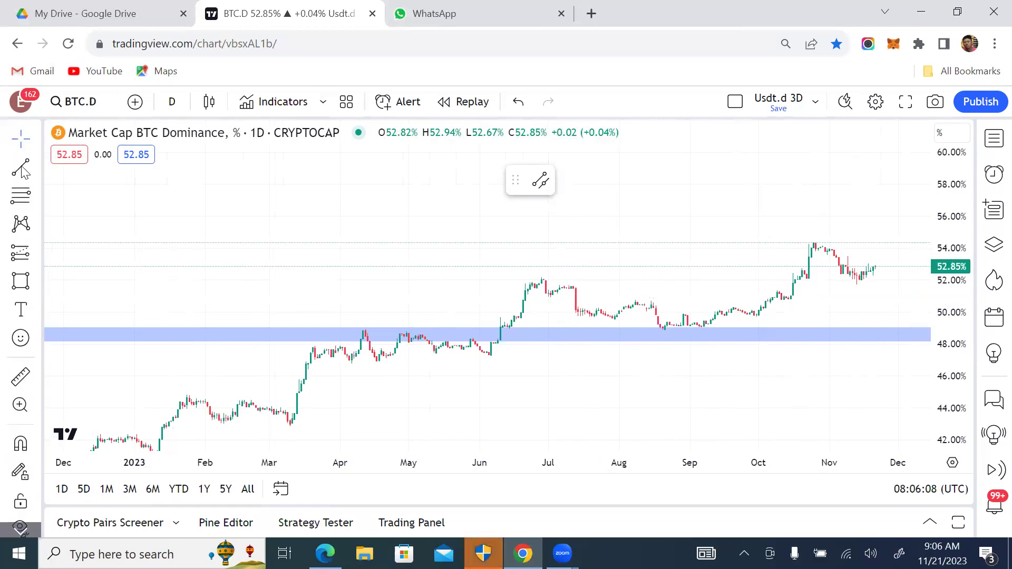
Draw a thin rising parallel channel under the recent lows, from 16 Aug '23 at about 48.28% to 2 Nov '23 at about 51.05%
click(35, 167)
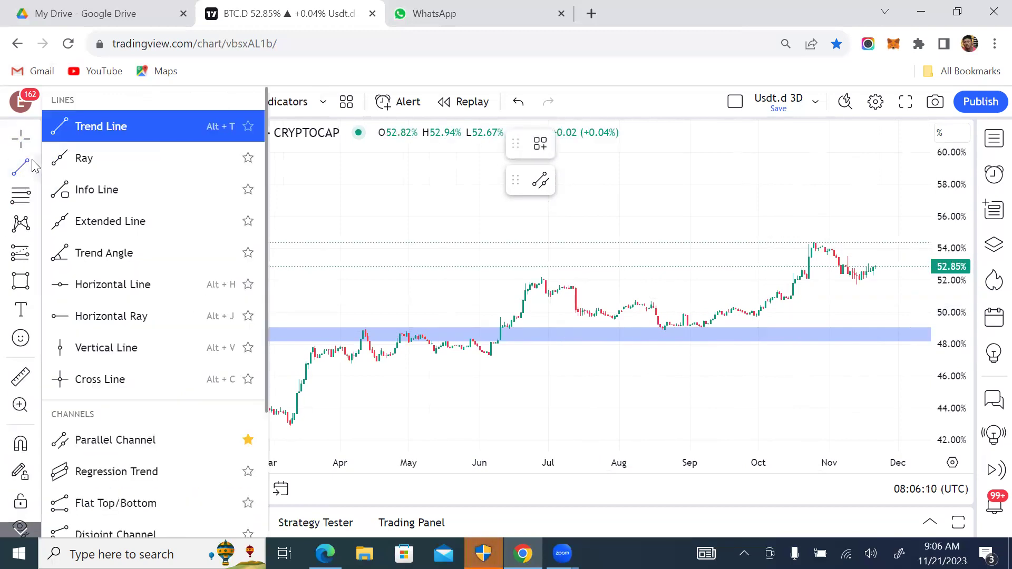
click(605, 369)
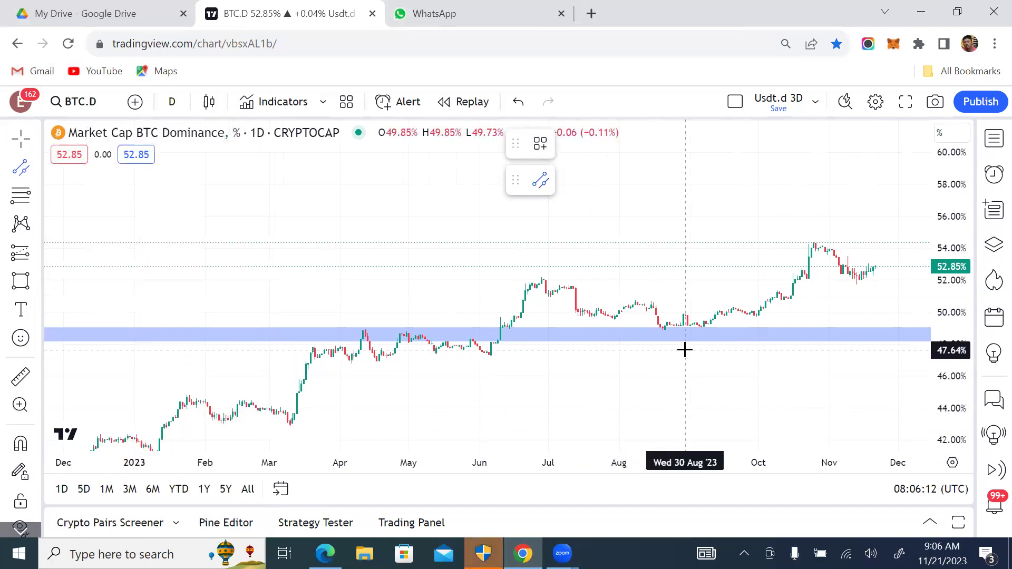
click(653, 340)
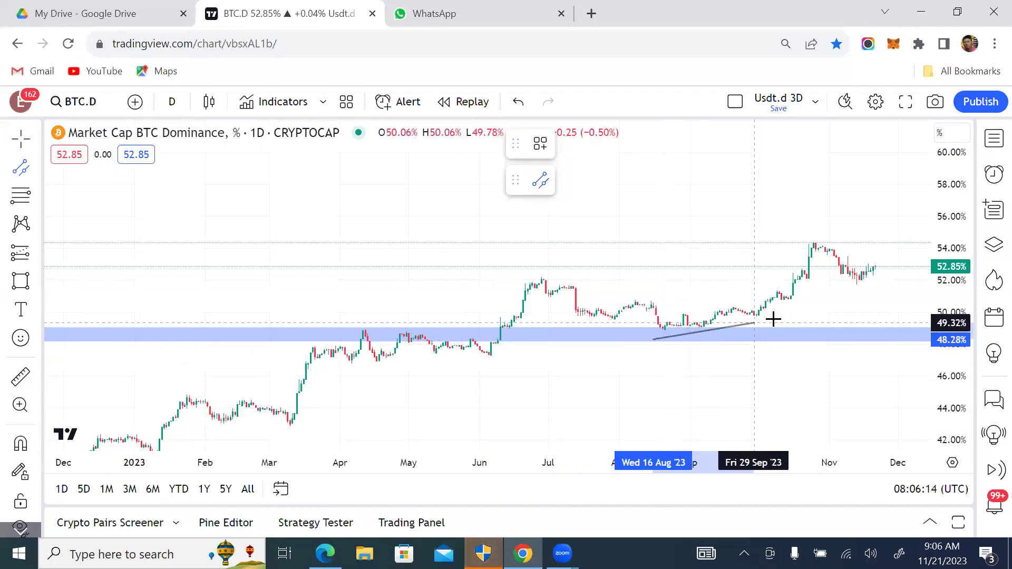
click(832, 296)
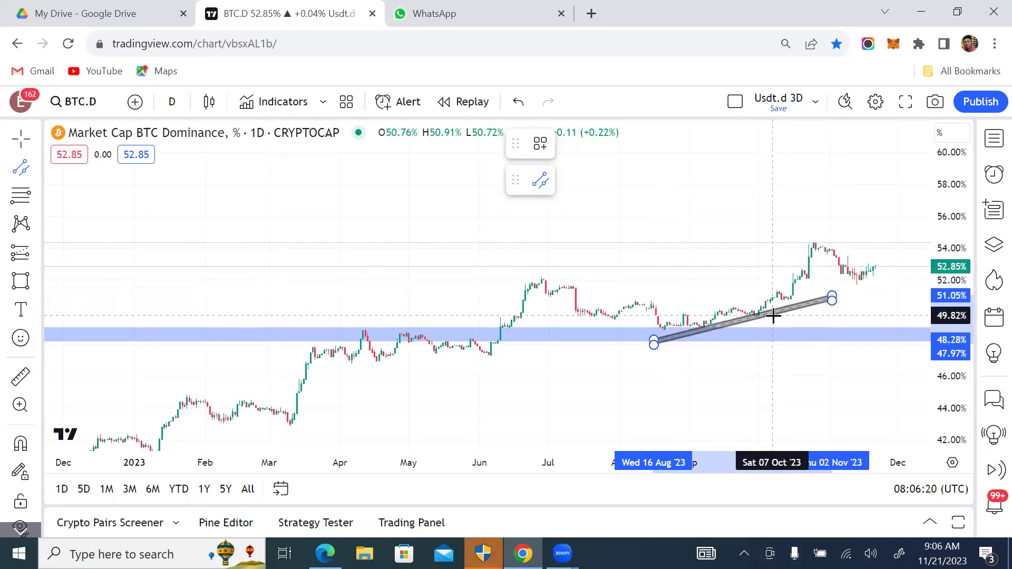
click(775, 319)
click(372, 253)
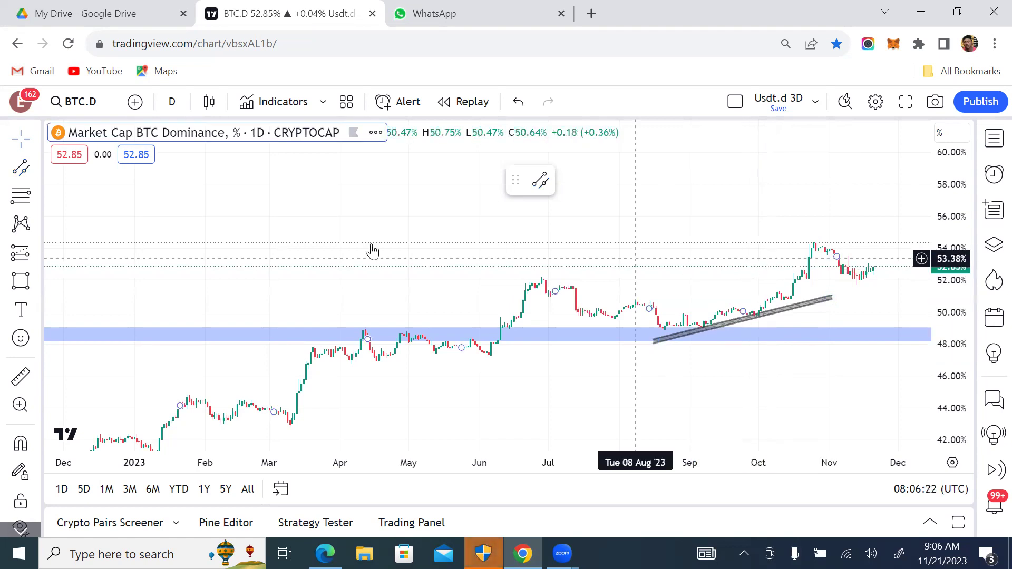
Draw a thin horizontal parallel channel along the June 2023 high, from 19 Jun '23 to 8 Nov '23 at about 52%
key(alt+t)
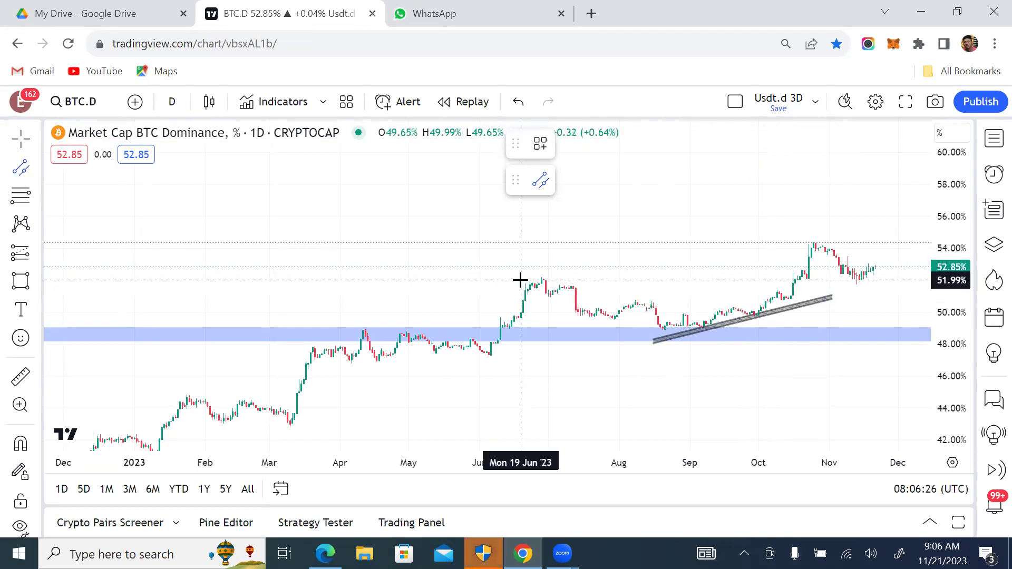
click(520, 280)
click(874, 282)
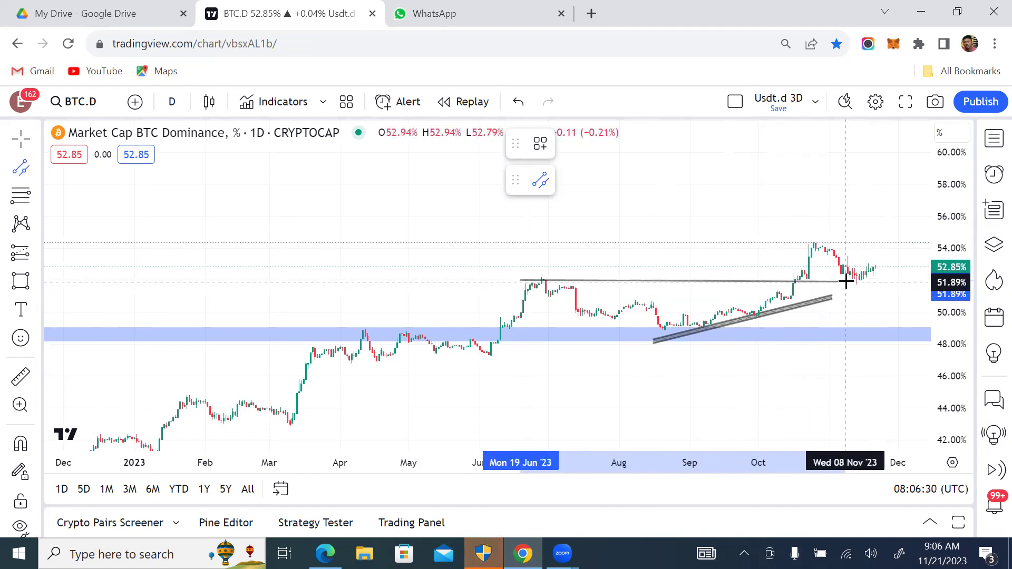
drag(844, 278, 845, 279)
click(757, 257)
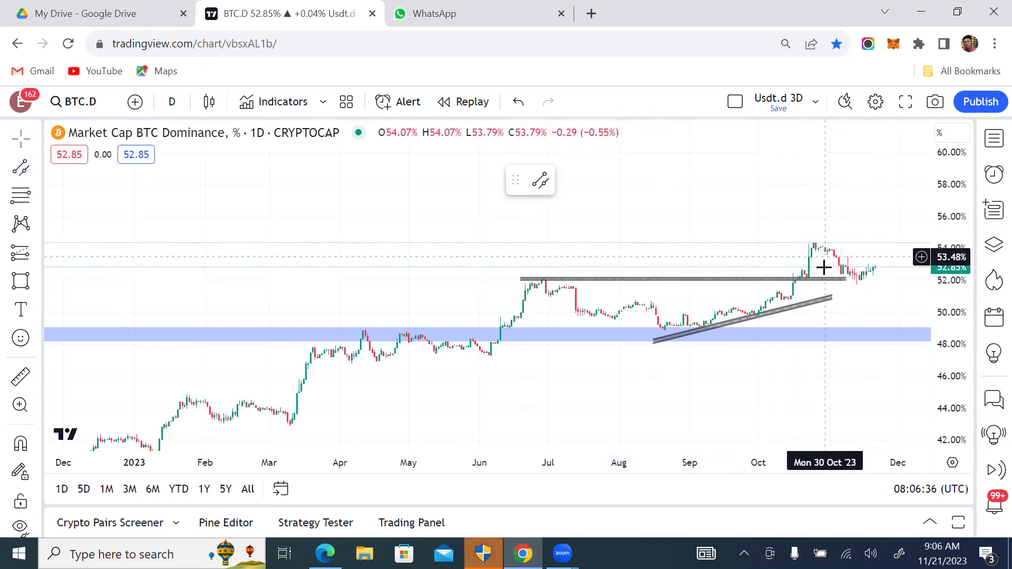
Extend the ends of the rising and horizontal channels to the mid-November 2023 lows
click(832, 298)
drag(832, 298, 854, 284)
click(845, 278)
click(725, 229)
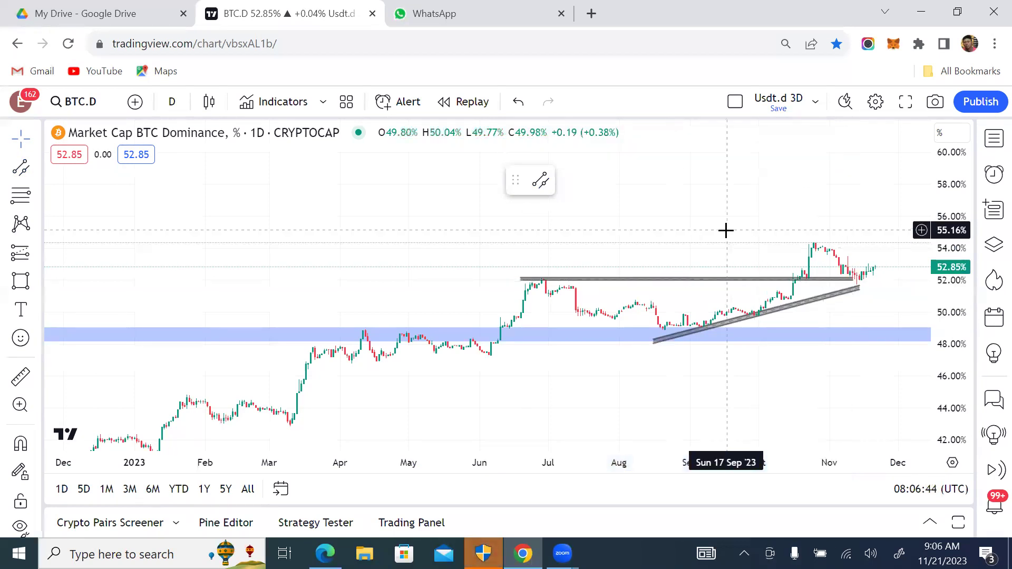
Shift the horizontal channel slightly lower so that it sits on the 52% level
scroll(899, 251, up, 5)
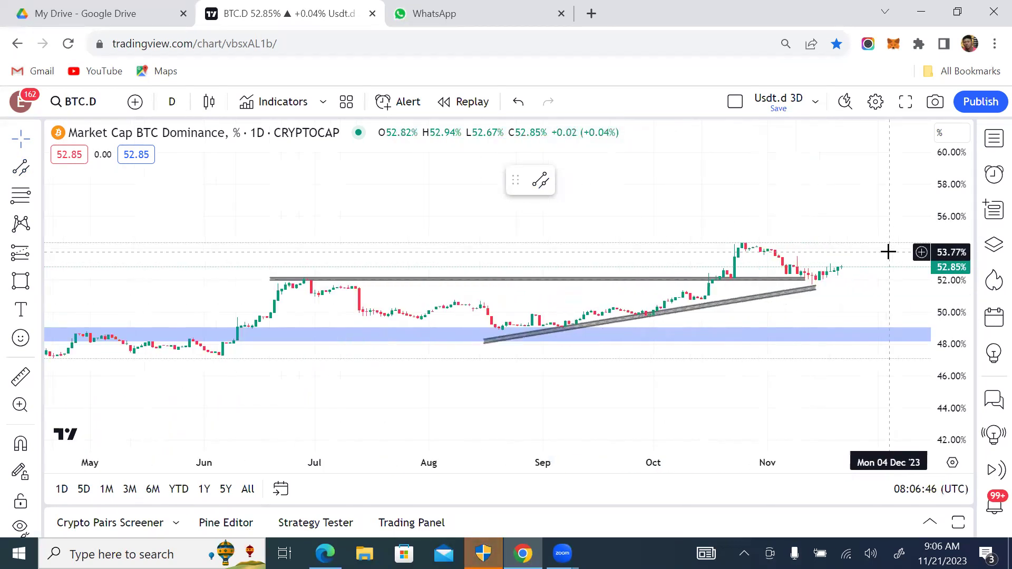
drag(942, 247, 942, 257)
scroll(593, 242, up, 2)
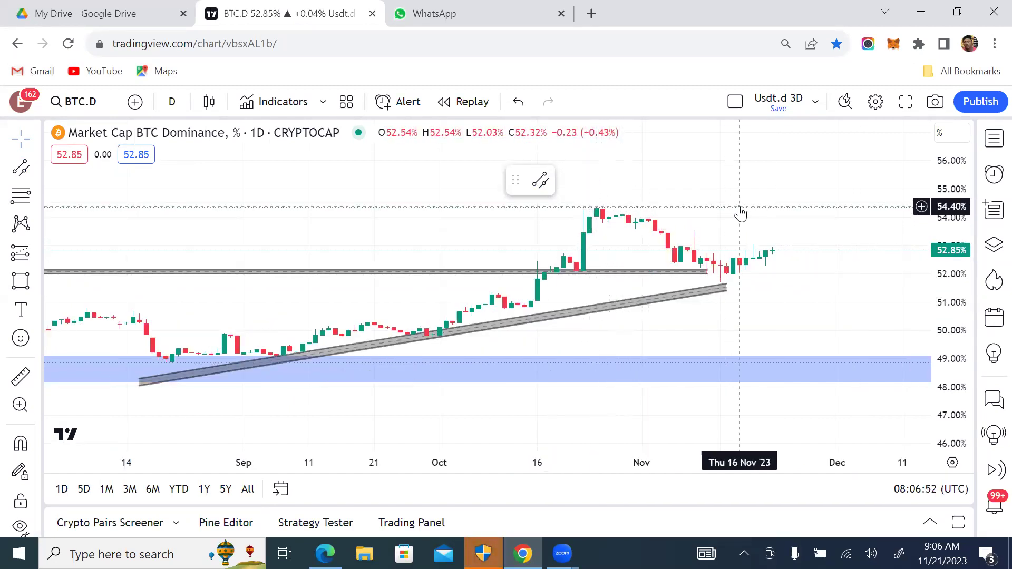
drag(954, 250, 954, 251)
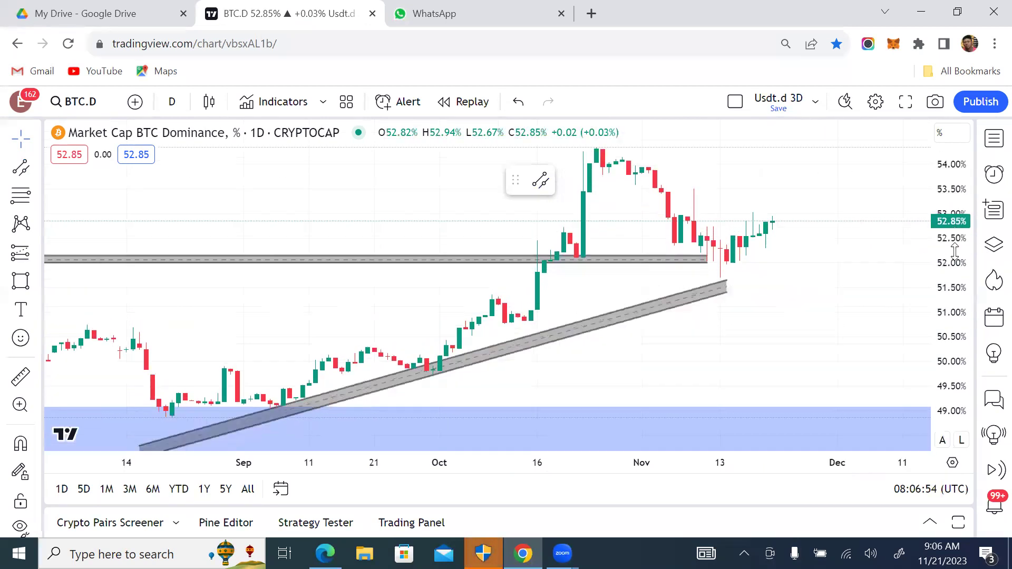
click(615, 266)
drag(616, 265, 621, 272)
click(746, 197)
Add the text label BREAKER BLOCK at font size 16 and place it just above the middle of the horizontal channel
scroll(746, 197, down, 5)
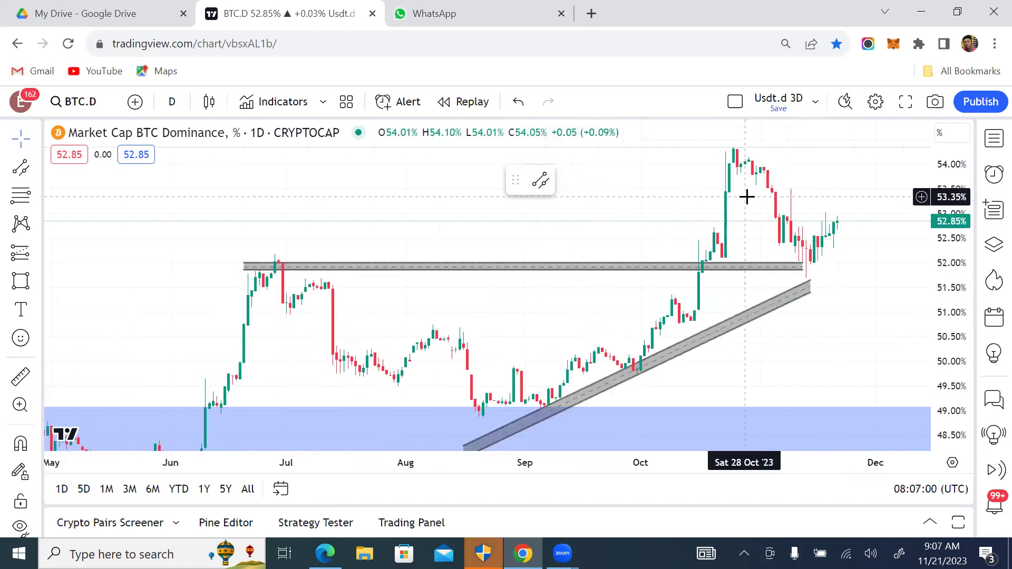
drag(602, 227, 592, 151)
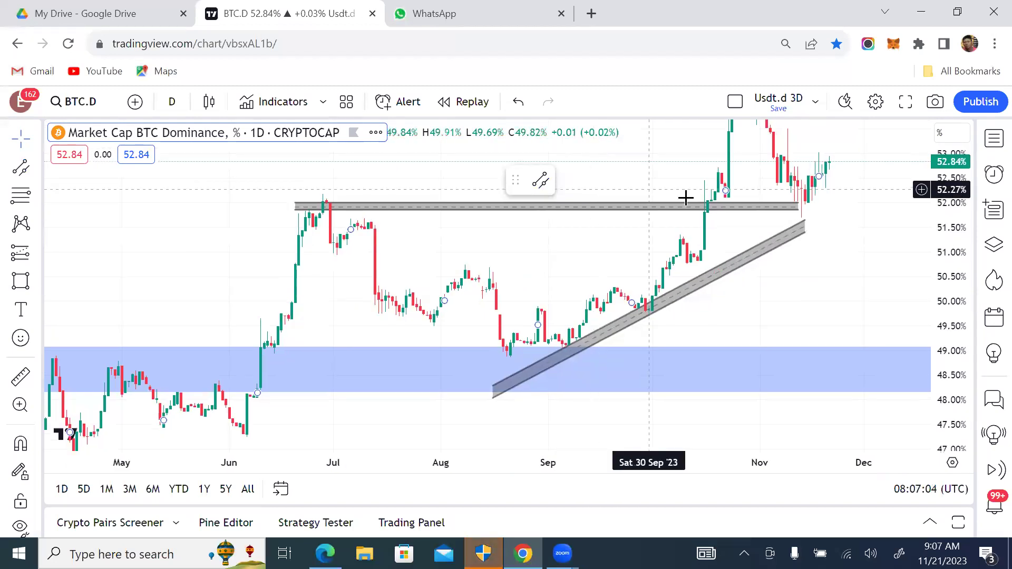
scroll(936, 181, down, 3)
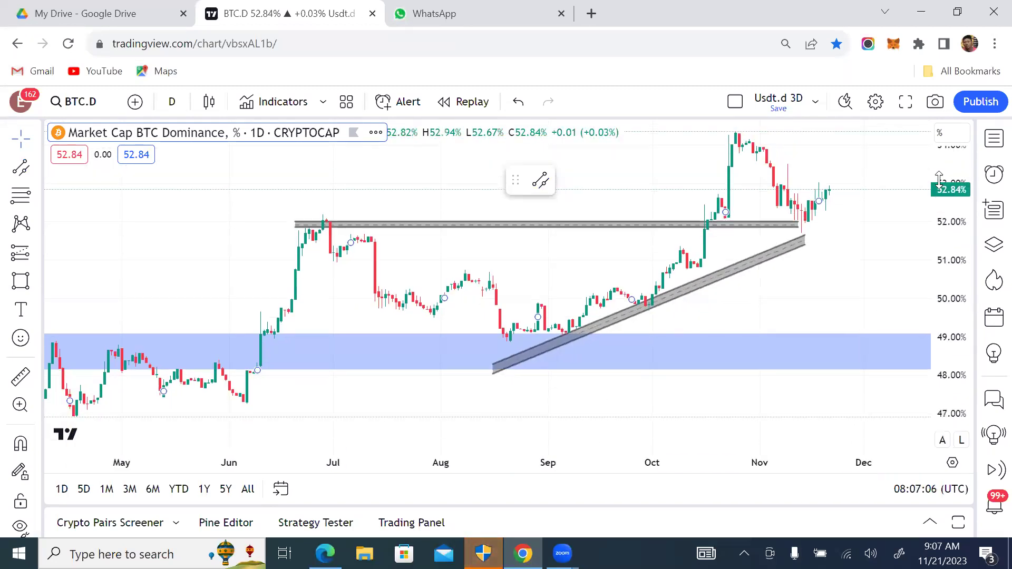
click(576, 232)
click(583, 212)
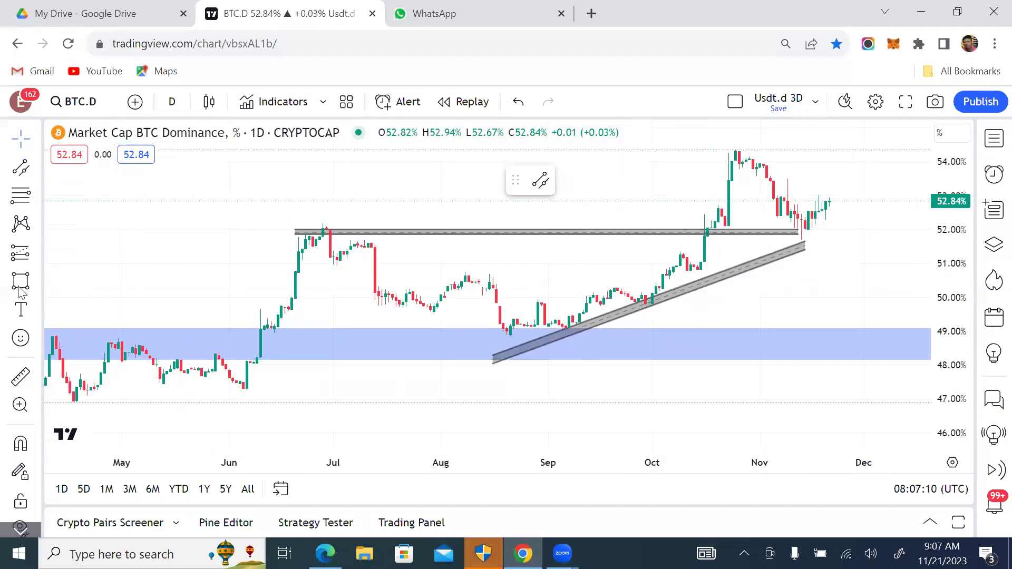
click(23, 313)
click(492, 199)
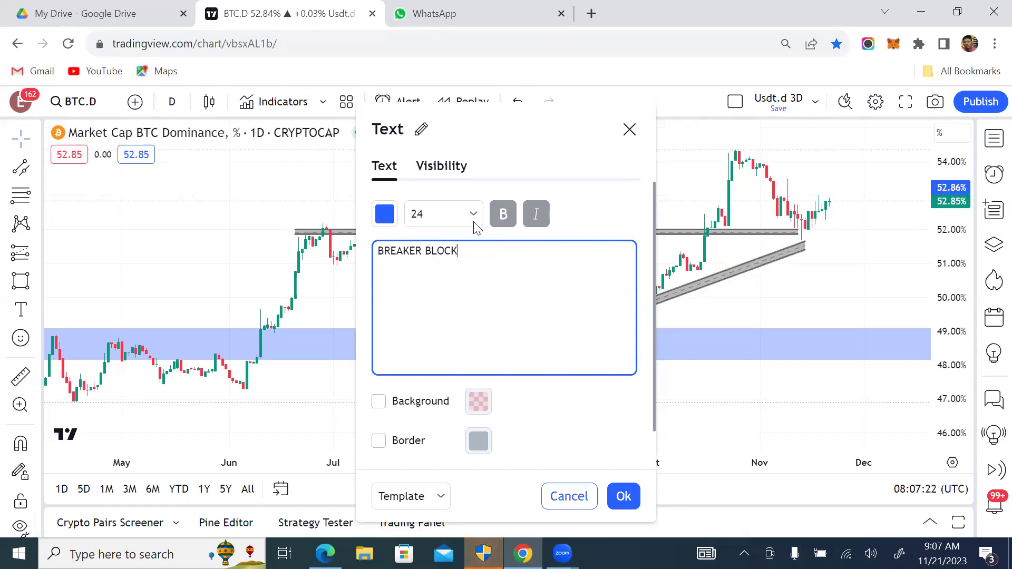
click(473, 215)
click(437, 346)
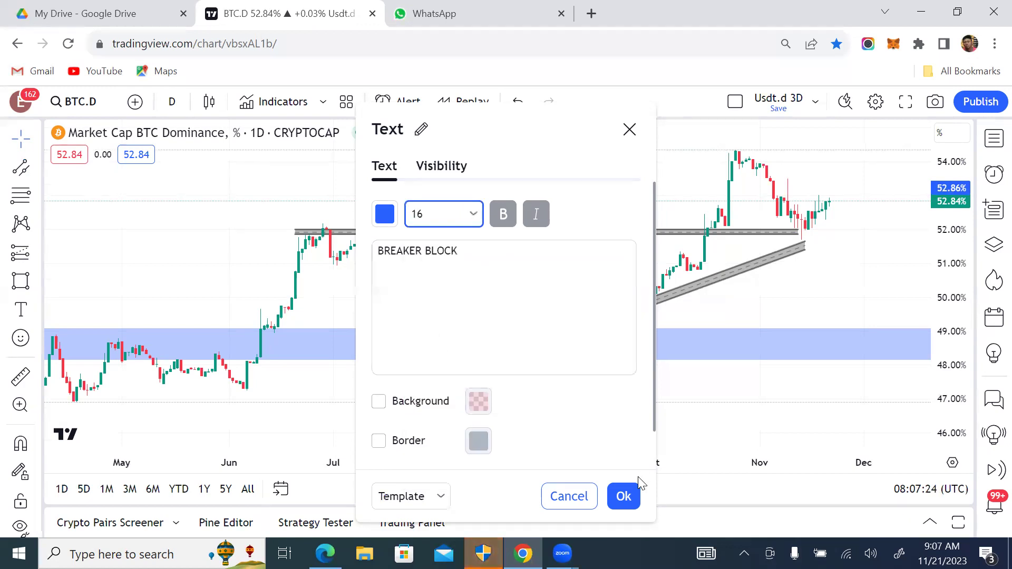
click(624, 496)
drag(573, 207, 563, 215)
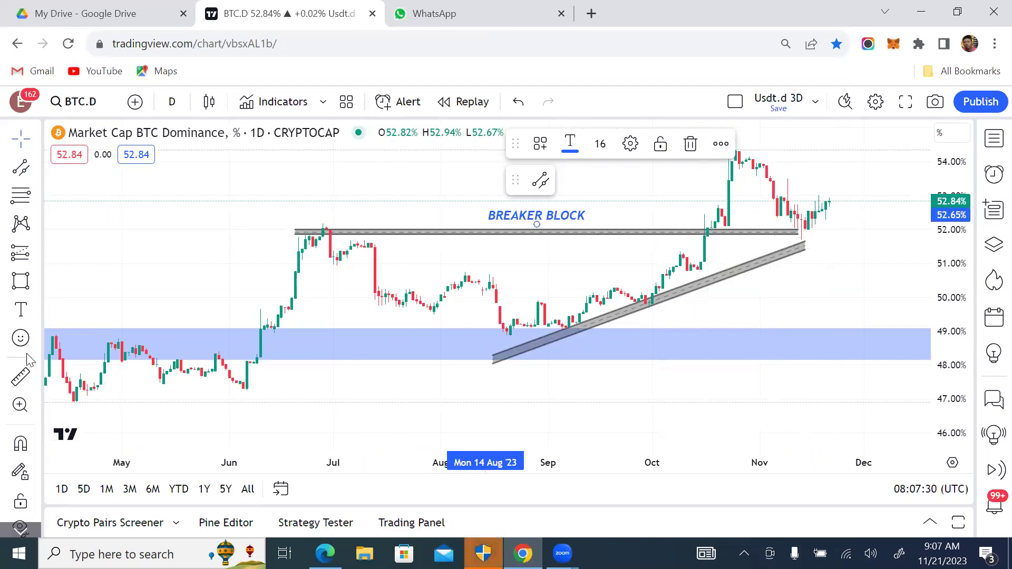
Draw a U-shaped curve around the November 2023 lows, starting on 3 Nov '23 at about 52.32%, and bend it down to about 51.55%
scroll(29, 360, down, 3)
scroll(23, 425, up, 3)
click(38, 169)
click(39, 177)
click(38, 282)
scroll(87, 455, down, 3)
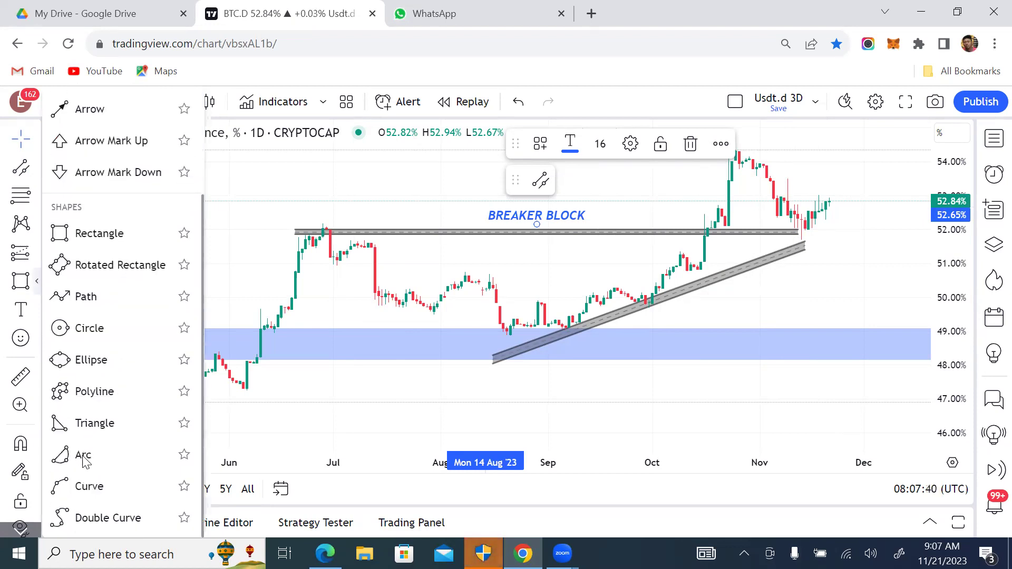
click(65, 487)
click(767, 218)
click(836, 220)
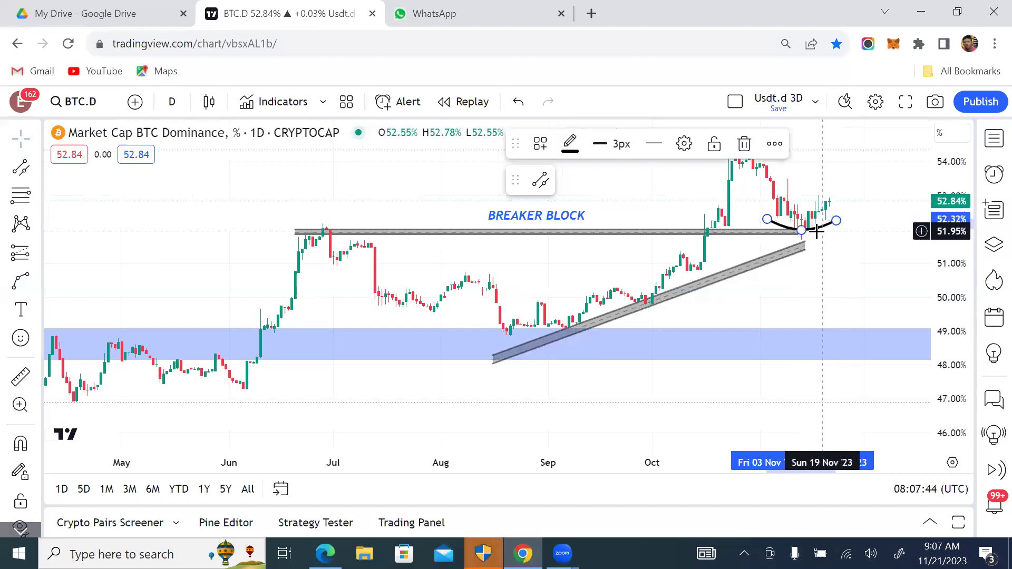
drag(801, 231, 805, 237)
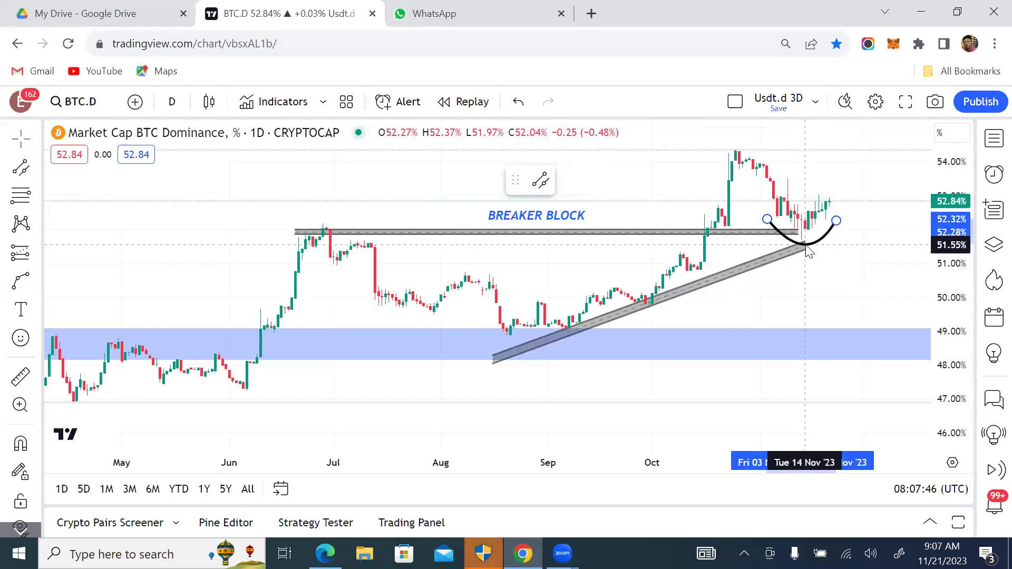
click(843, 158)
Draw a Fibonacci retracement from the 5 Sep '23 low at about 49.01% to the 25 Oct '23 high at about 54.38%
scroll(865, 172, down, 4)
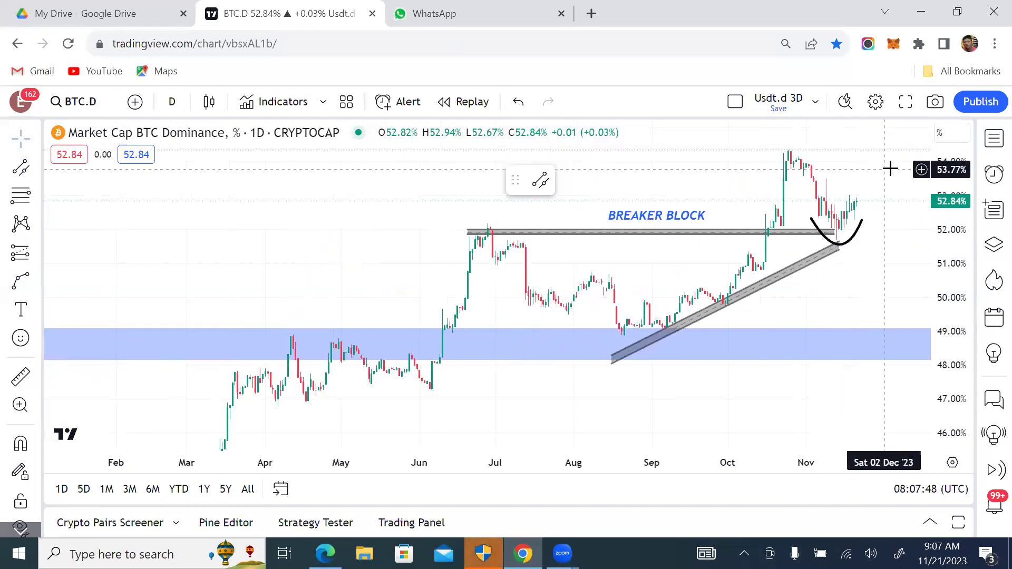
drag(858, 160, 585, 260)
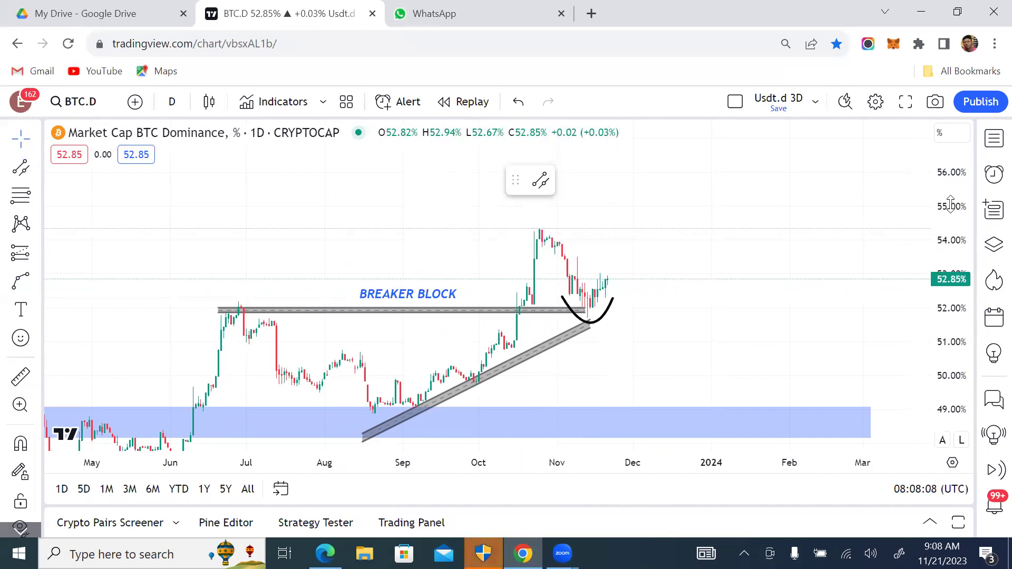
scroll(929, 225, down, 2)
scroll(648, 255, up, 3)
scroll(515, 262, down, 4)
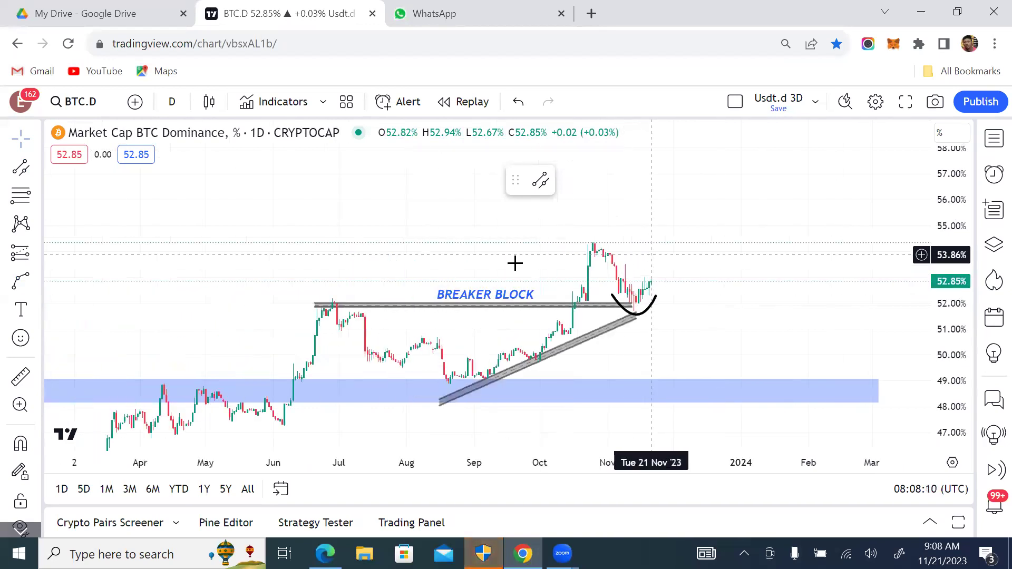
click(22, 197)
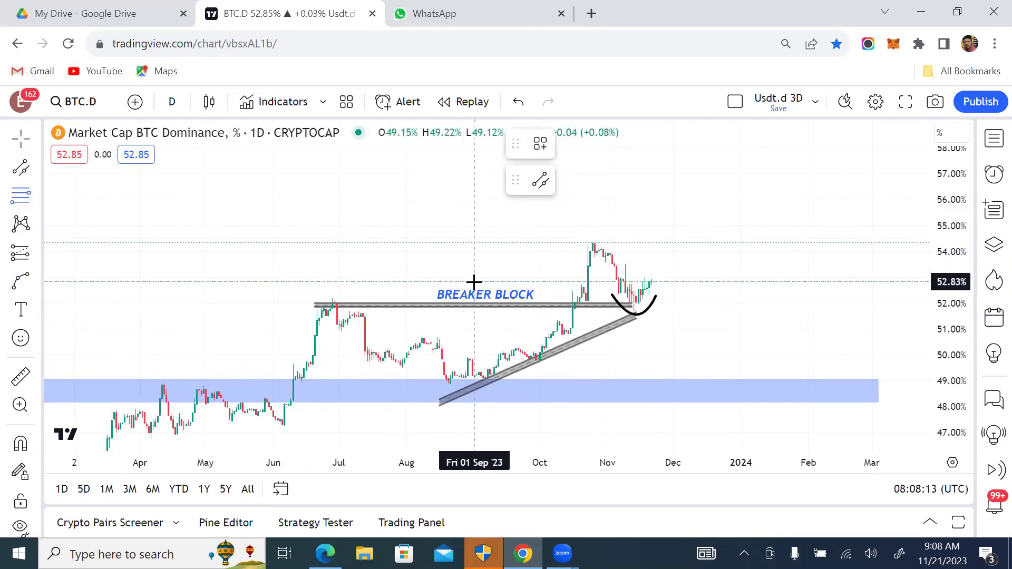
click(483, 380)
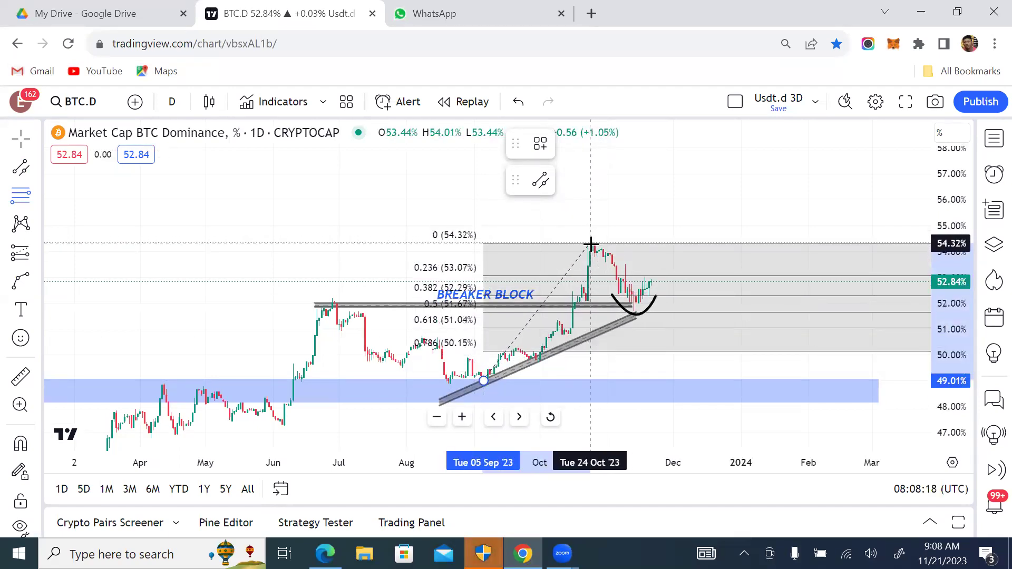
click(591, 244)
click(727, 215)
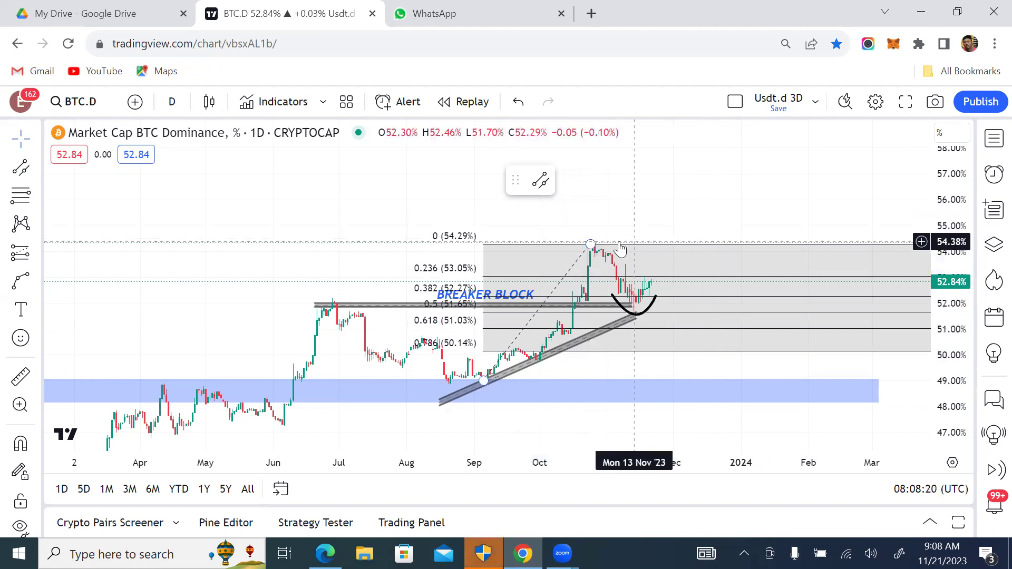
drag(591, 244, 593, 242)
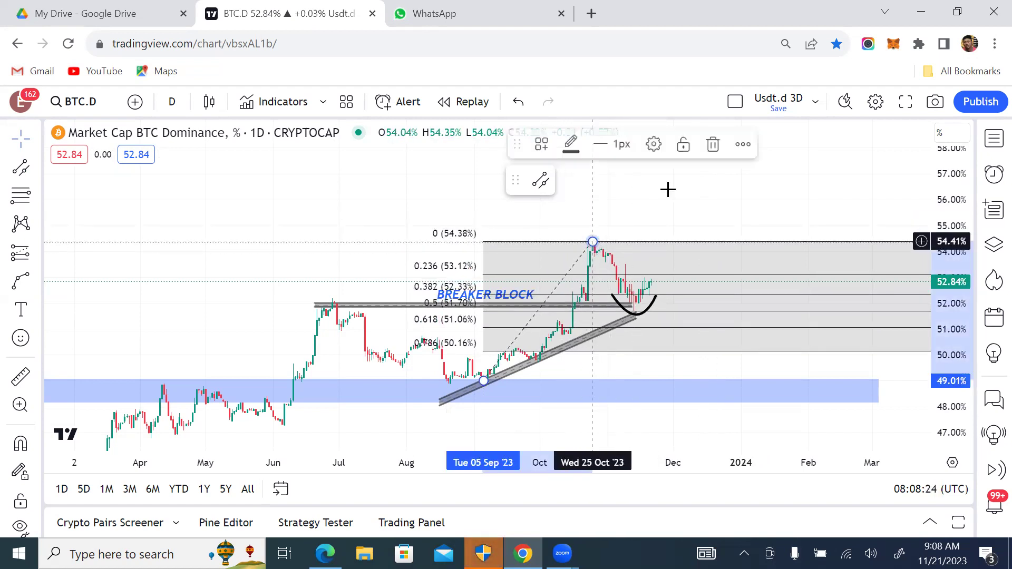
click(668, 190)
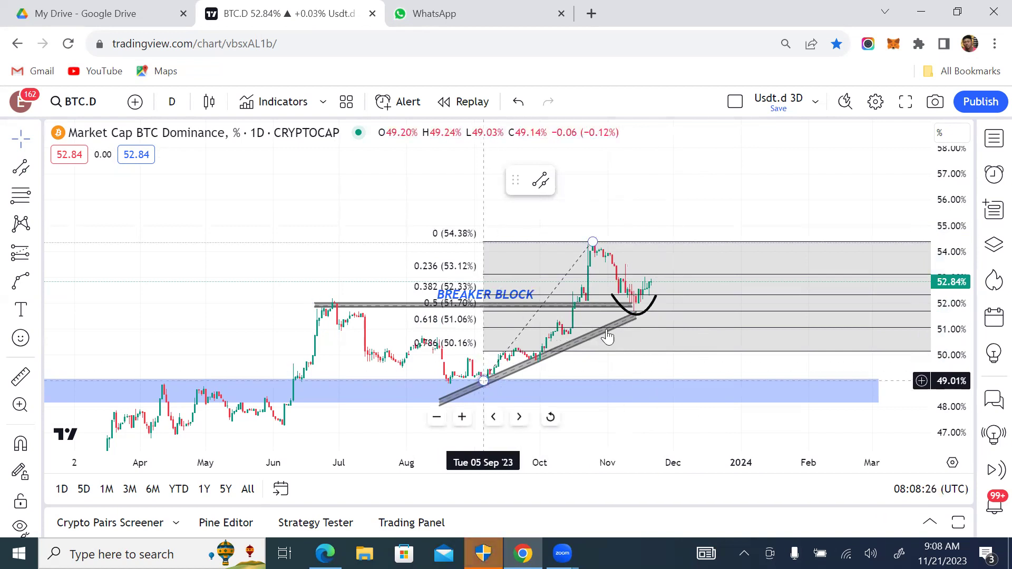
Examine the November pullback against the Fibonacci retracement levels and the breaker block
scroll(725, 189, up, 2)
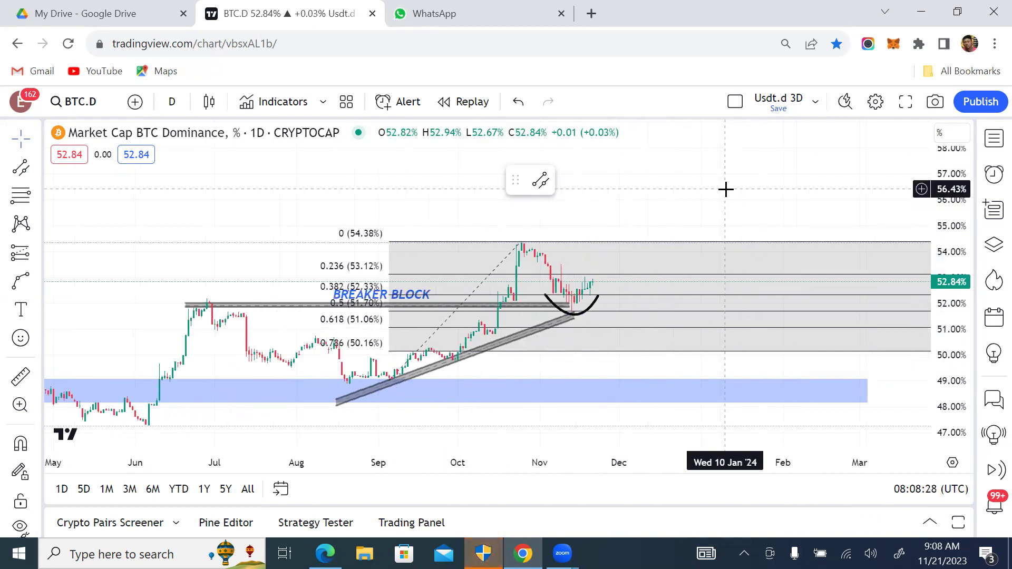
drag(961, 305, 960, 347)
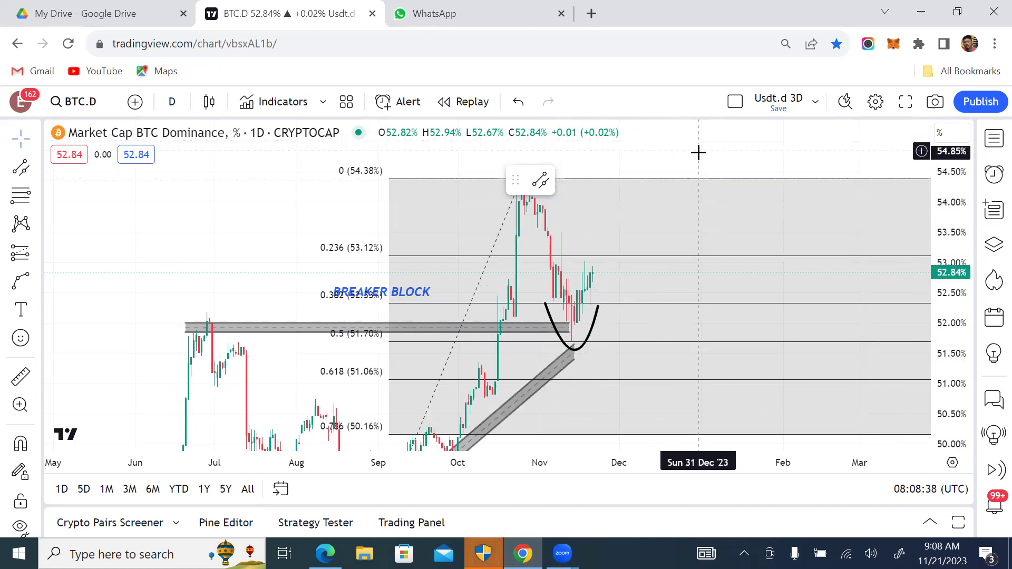
drag(948, 219, 949, 248)
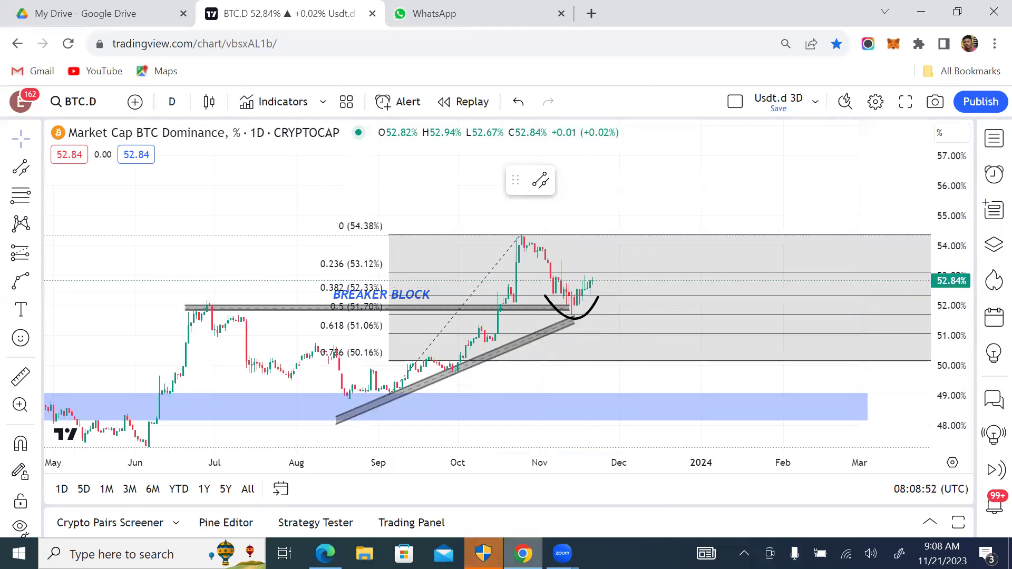
mouse_move(523, 553)
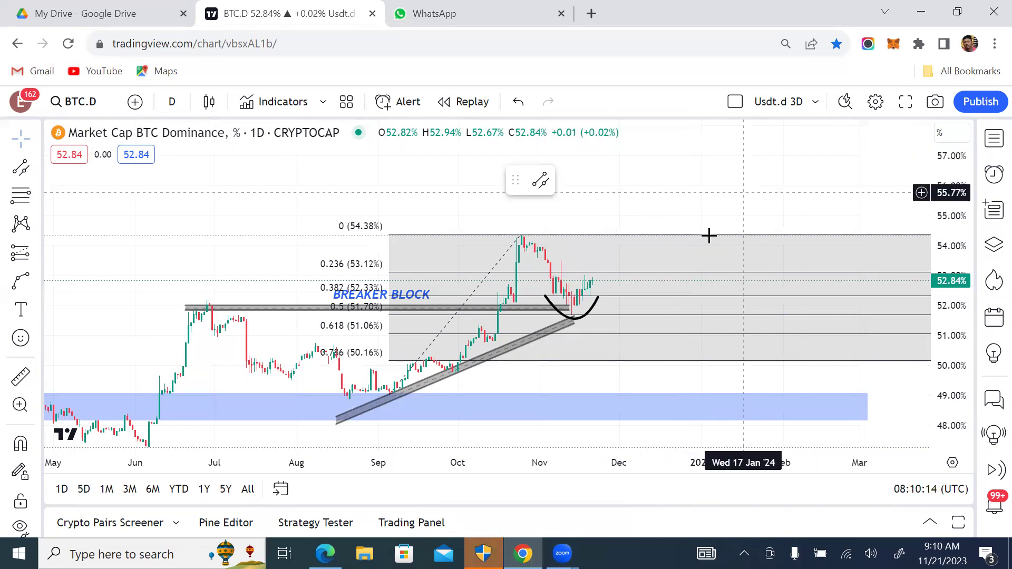
click(81, 102)
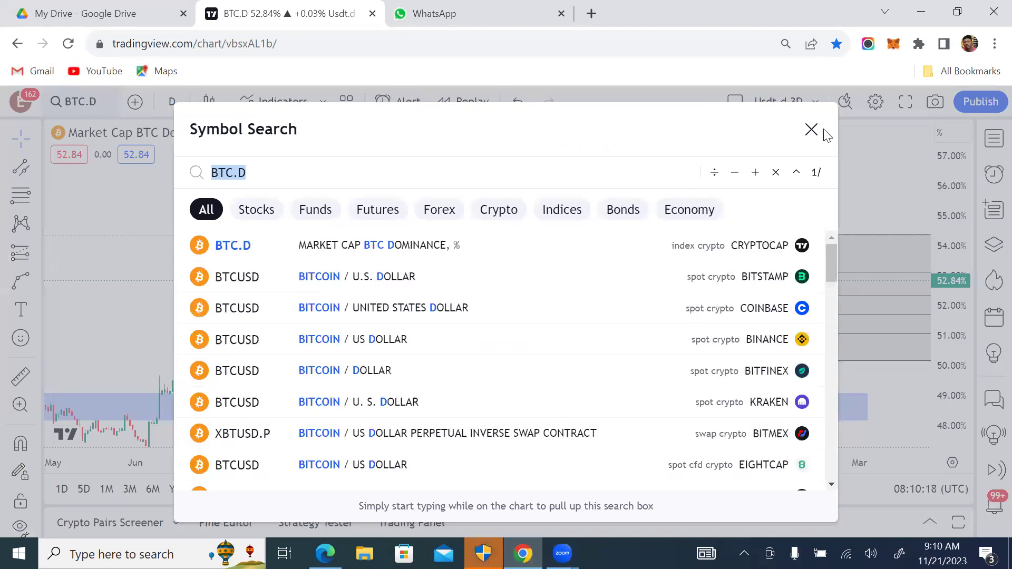
click(874, 144)
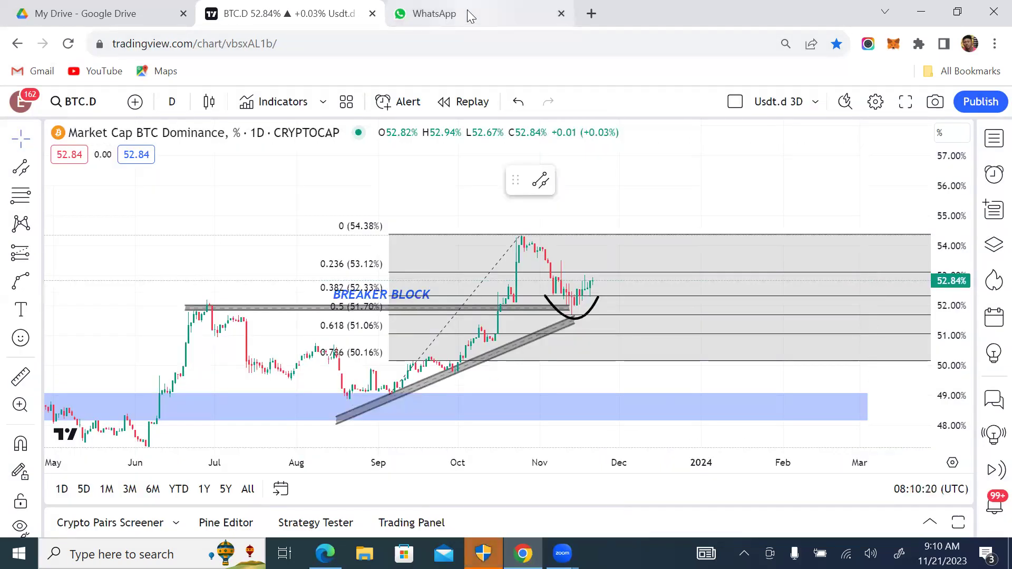
Close the WhatsApp tab and open the CoinMarketCap website in a new browser tab by searching for it
click(543, 16)
click(561, 13)
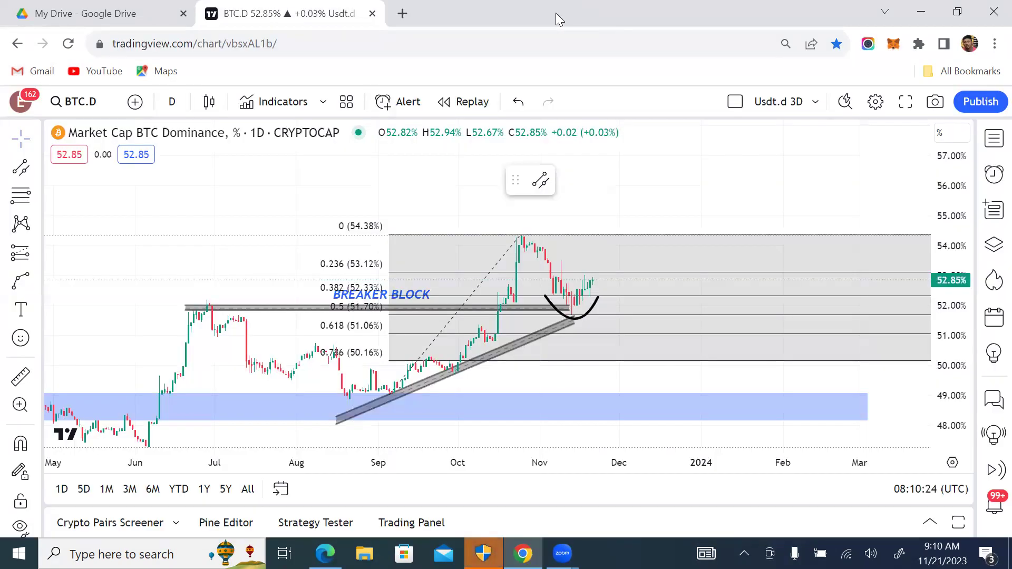
click(404, 13)
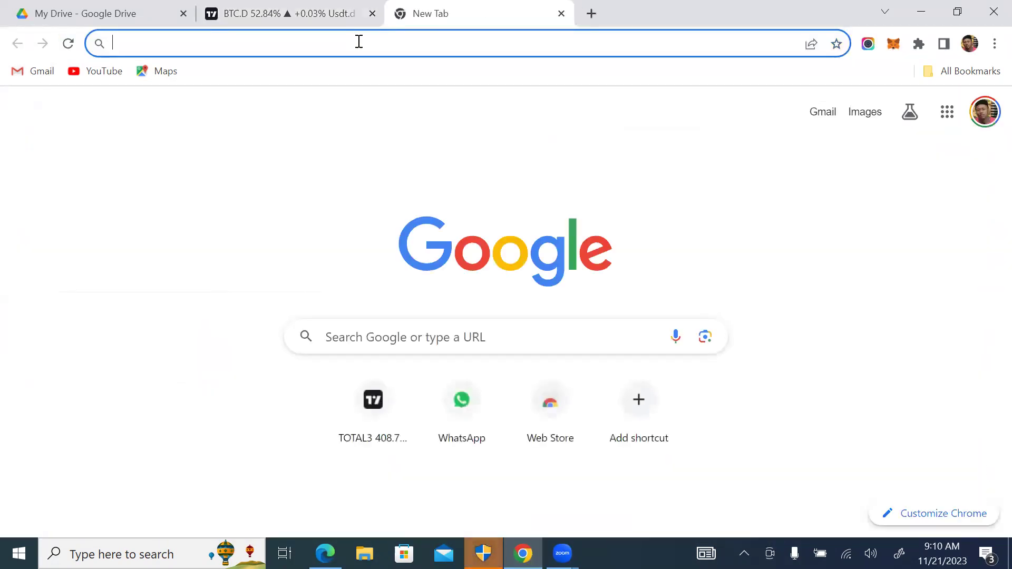
text(COIN)
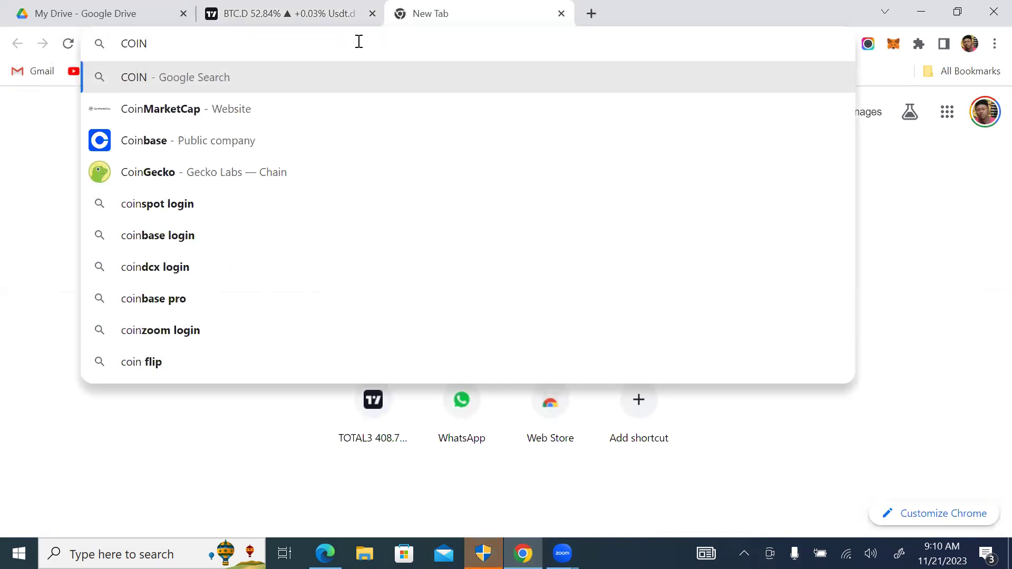
text(MARKET)
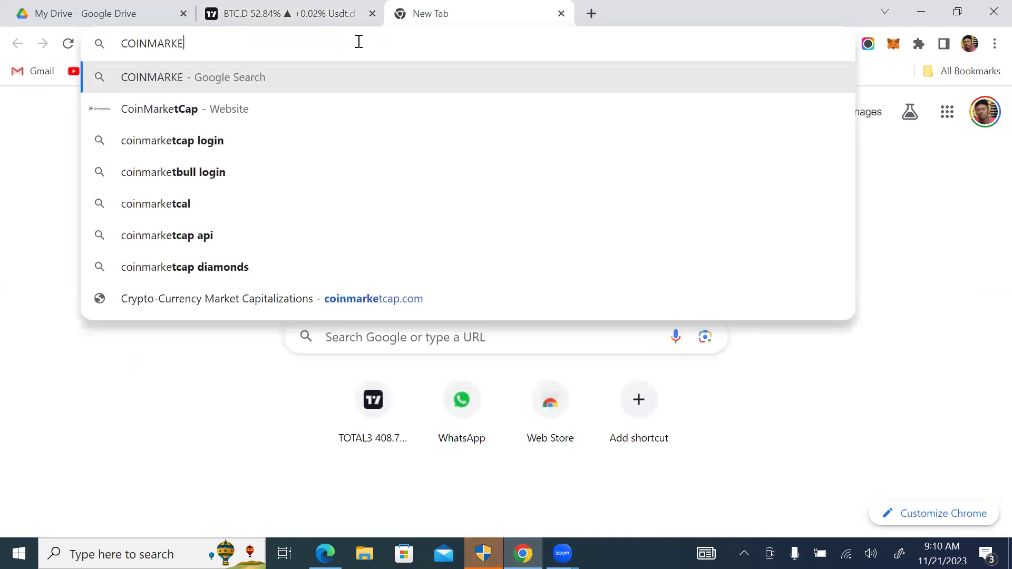
click(192, 109)
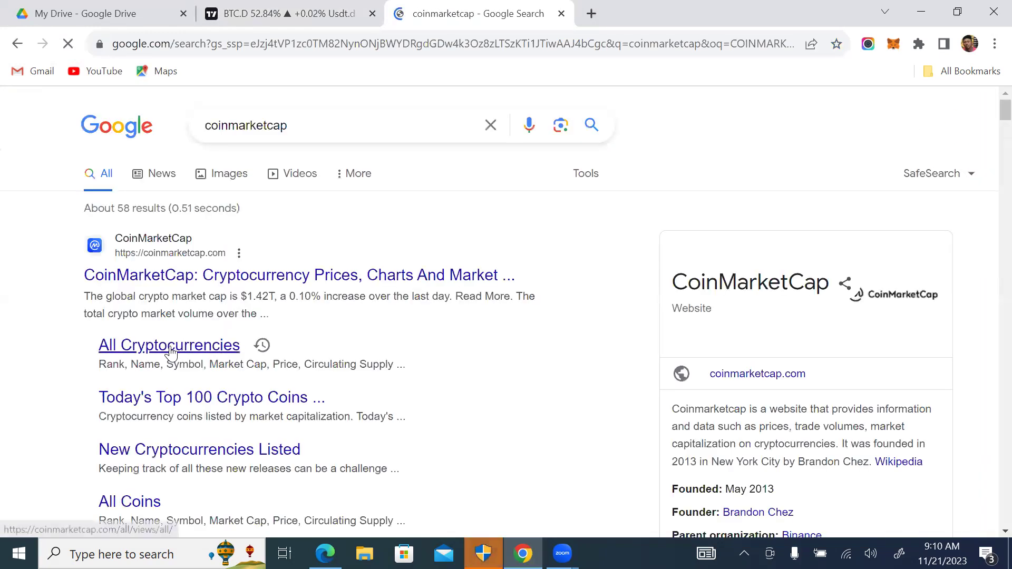
click(232, 286)
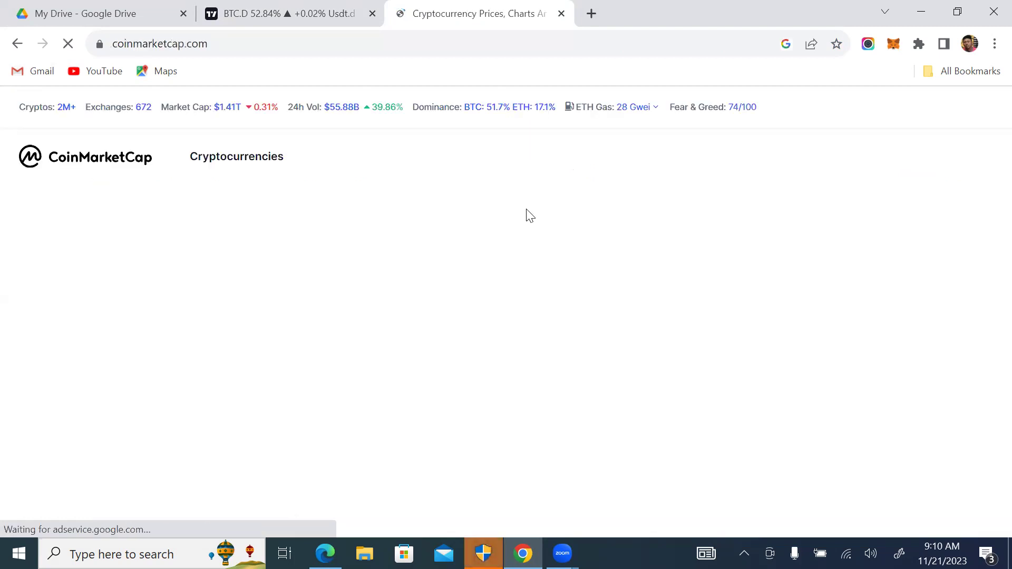
Look through the CoinMarketCap ranking of top cryptocurrencies by market cap, with their prices and percentage changes
scroll(306, 257, down, 8)
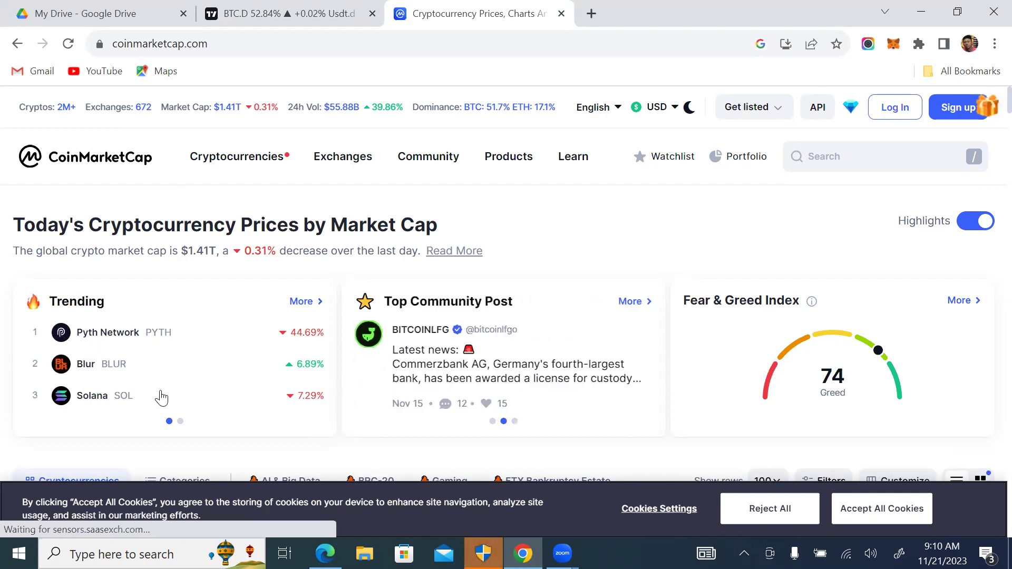
scroll(281, 345, down, 5)
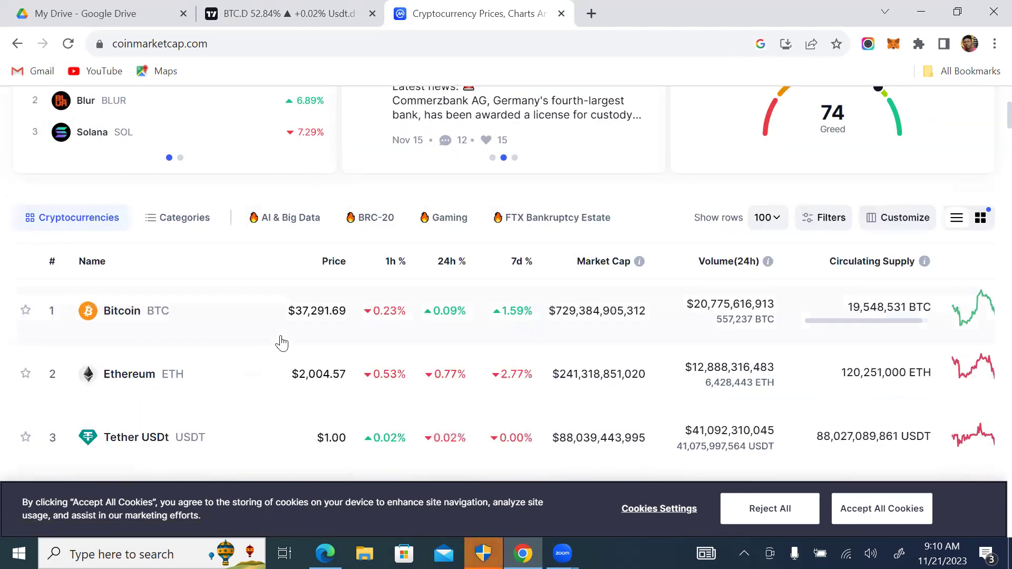
scroll(273, 339, down, 5)
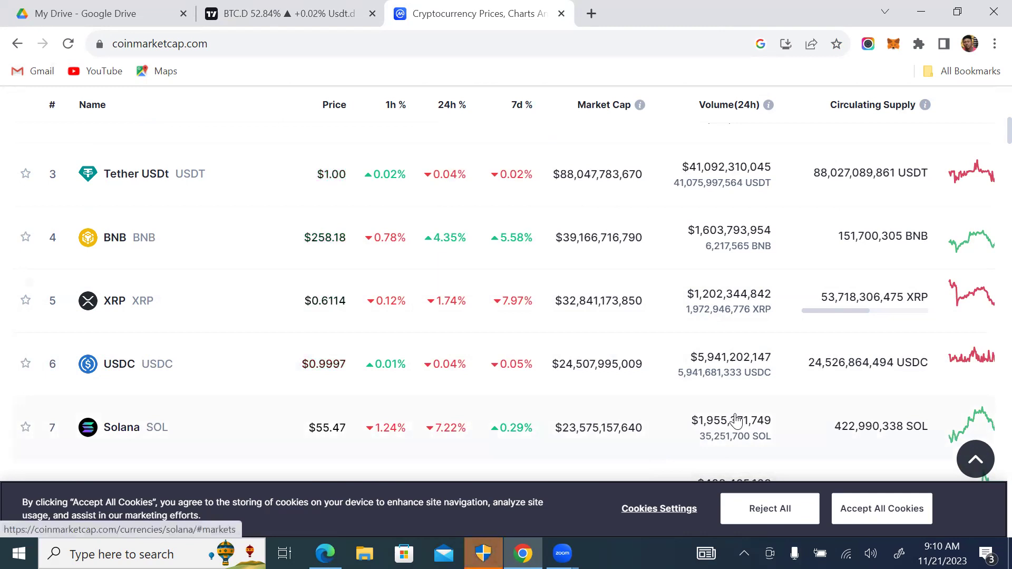
scroll(736, 420, up, 7)
scroll(736, 420, down, 15)
scroll(737, 420, up, 15)
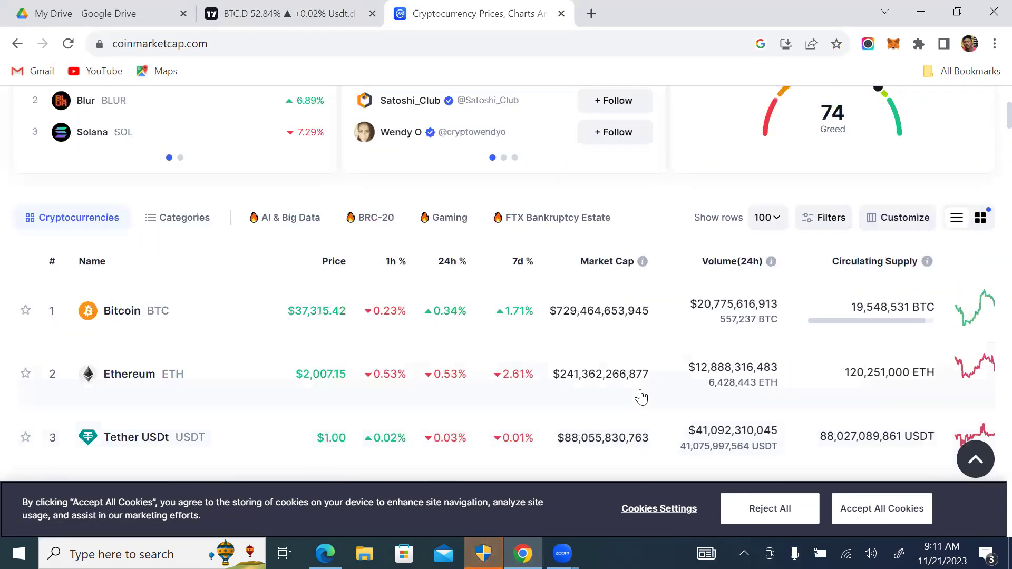
scroll(246, 305, down, 5)
scroll(247, 300, up, 10)
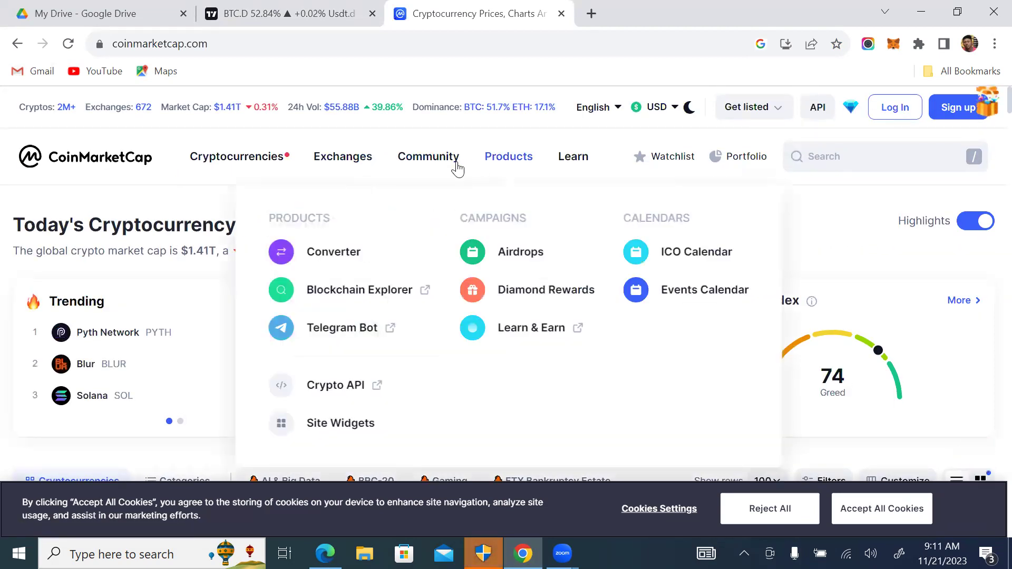
Open CoinMarketCap's Gainers & Losers page for cryptocurrencies
mouse_move(458, 169)
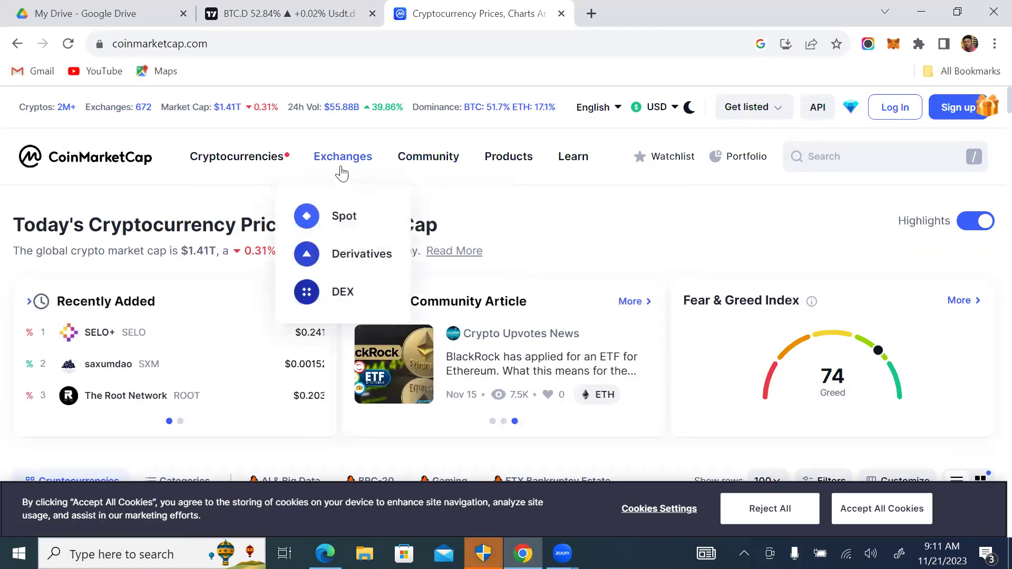
mouse_move(229, 166)
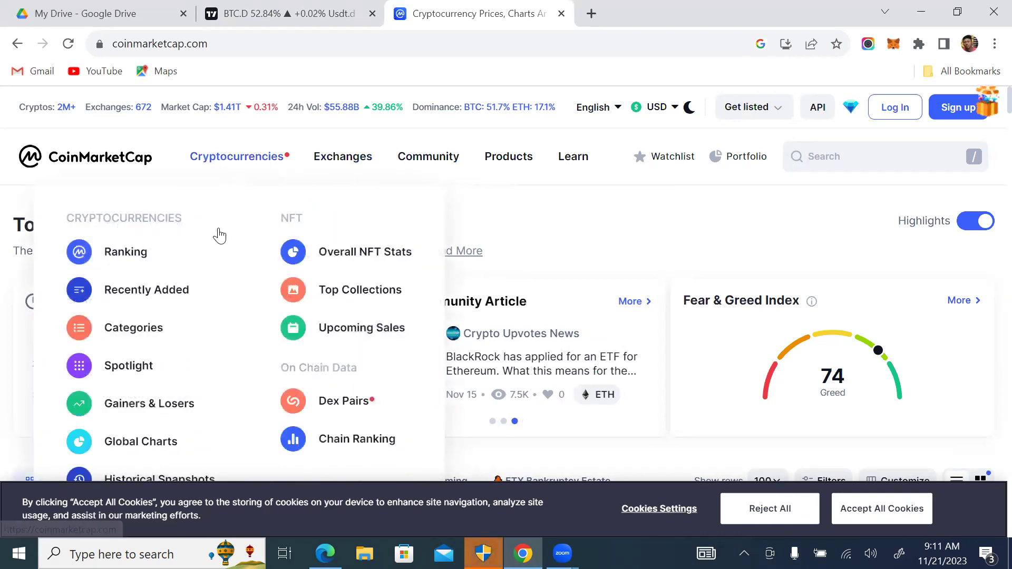
scroll(242, 321, down, 5)
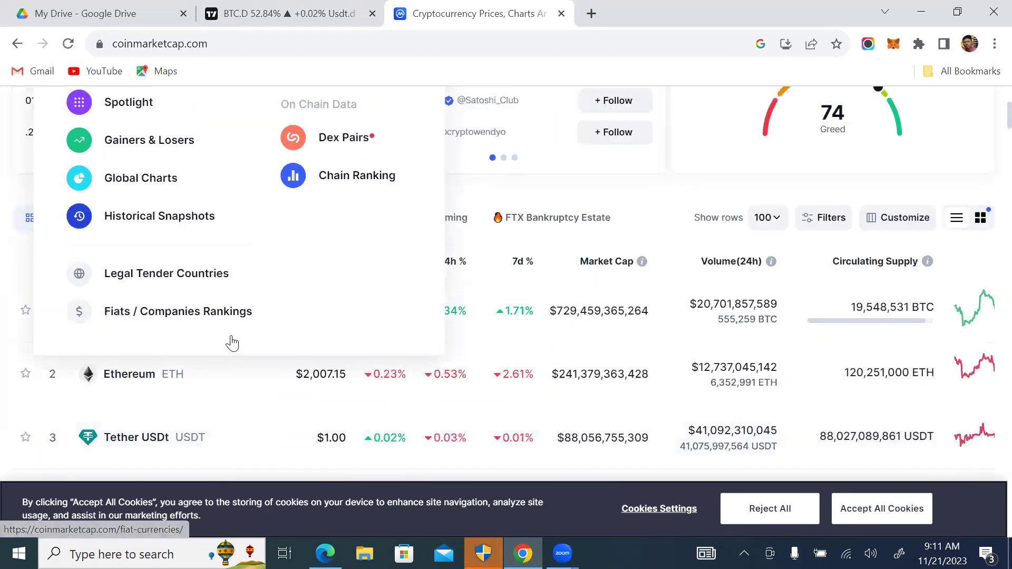
click(166, 147)
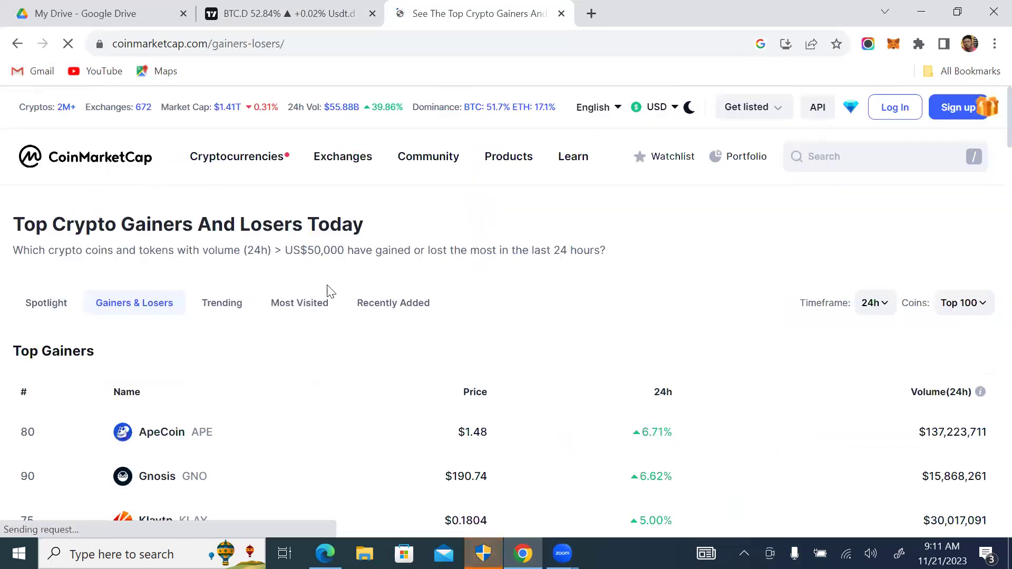
Examine the Top Gainers list for the top 100 coins over the 24h timeframe to find a coin to chart
scroll(224, 417, down, 6)
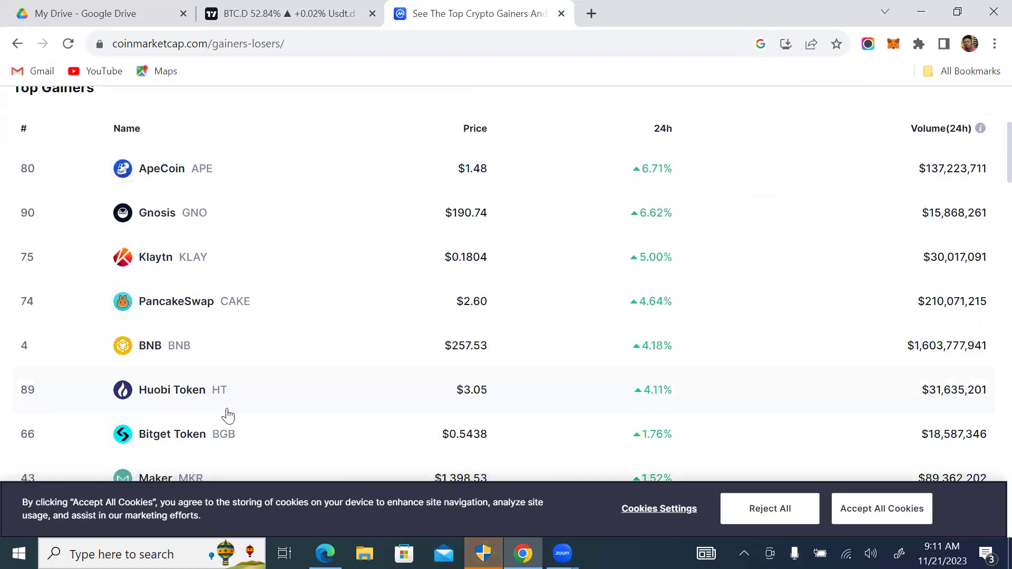
scroll(226, 413, up, 6)
scroll(227, 410, down, 5)
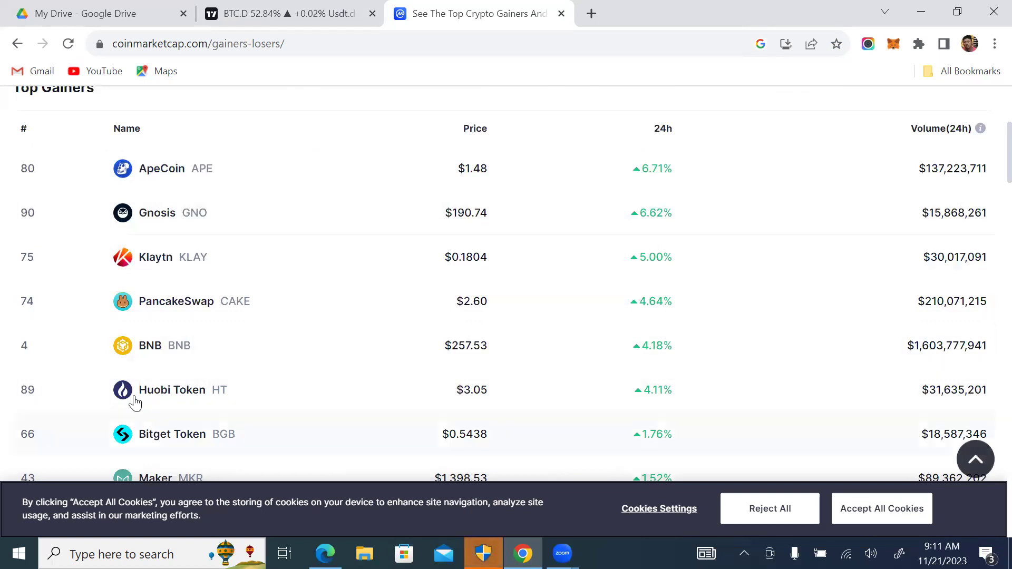
scroll(232, 452, down, 5)
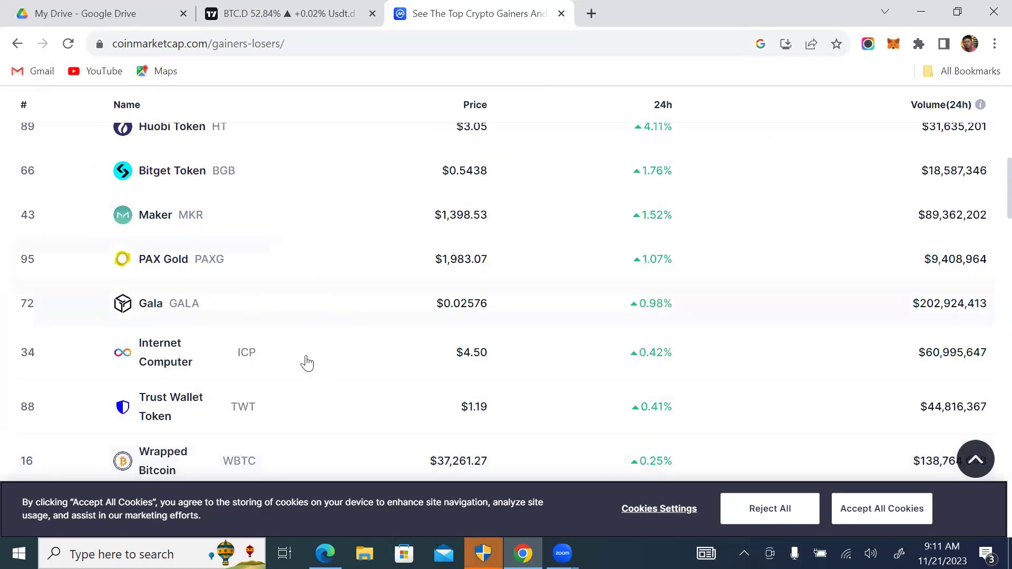
scroll(316, 332, up, 10)
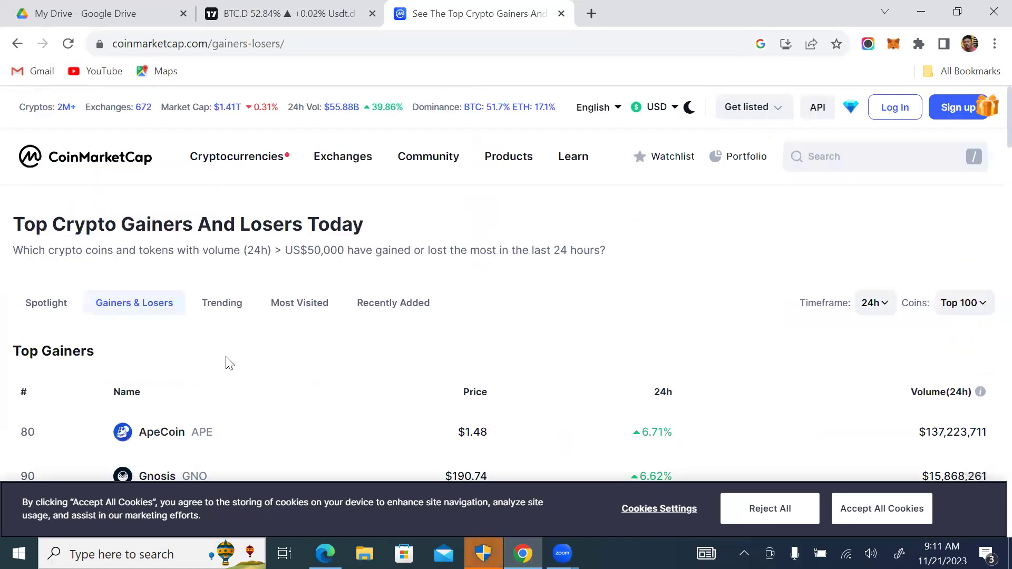
scroll(227, 362, down, 5)
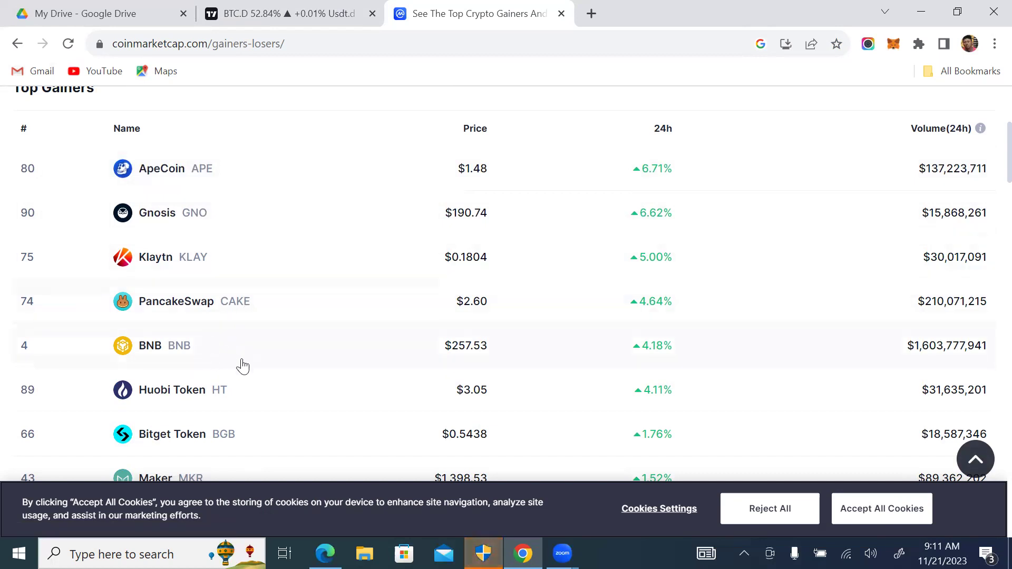
scroll(222, 423, down, 5)
scroll(228, 420, down, 5)
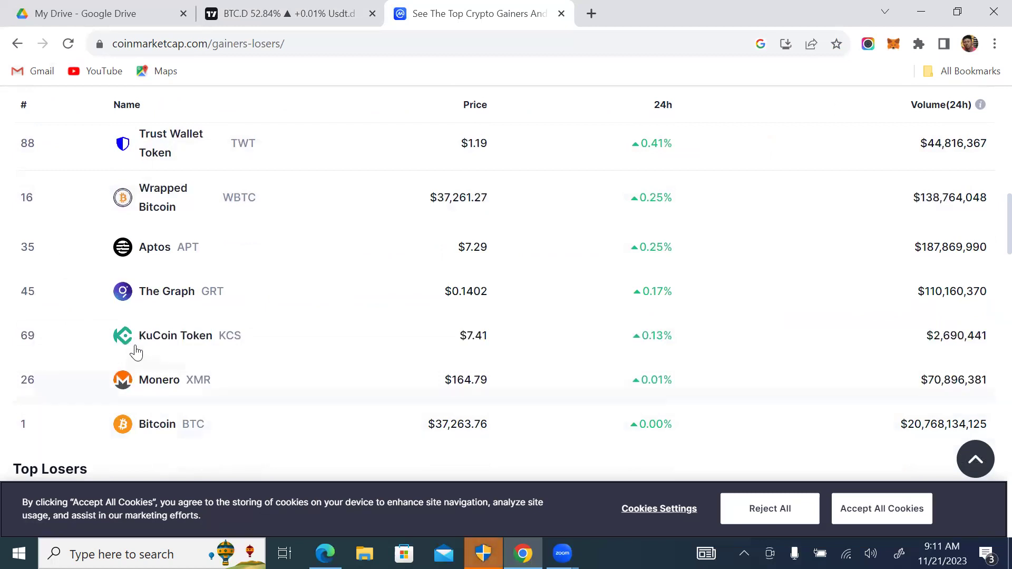
scroll(249, 312, up, 20)
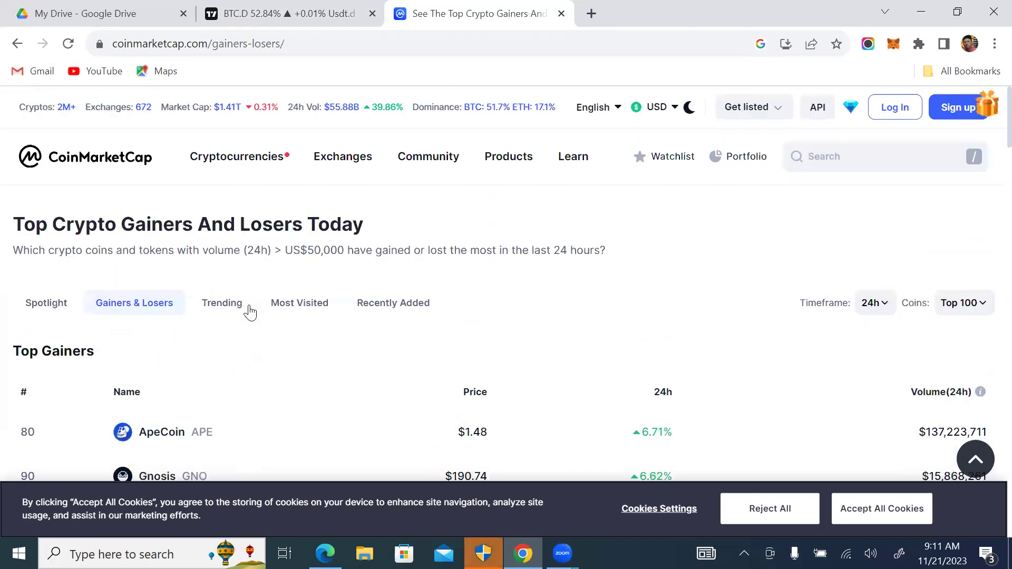
scroll(235, 395, down, 5)
scroll(242, 361, up, 5)
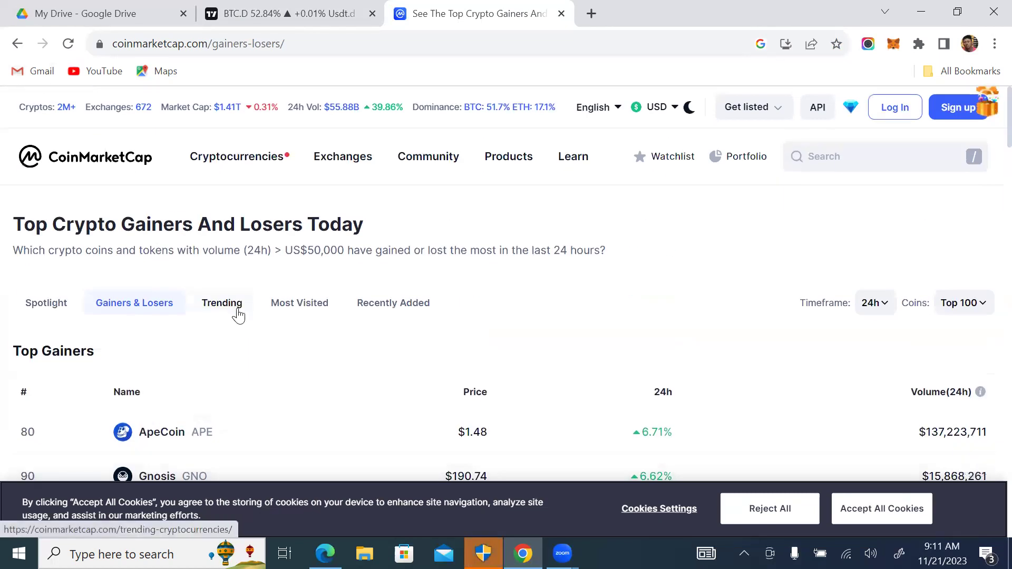
scroll(260, 401, down, 5)
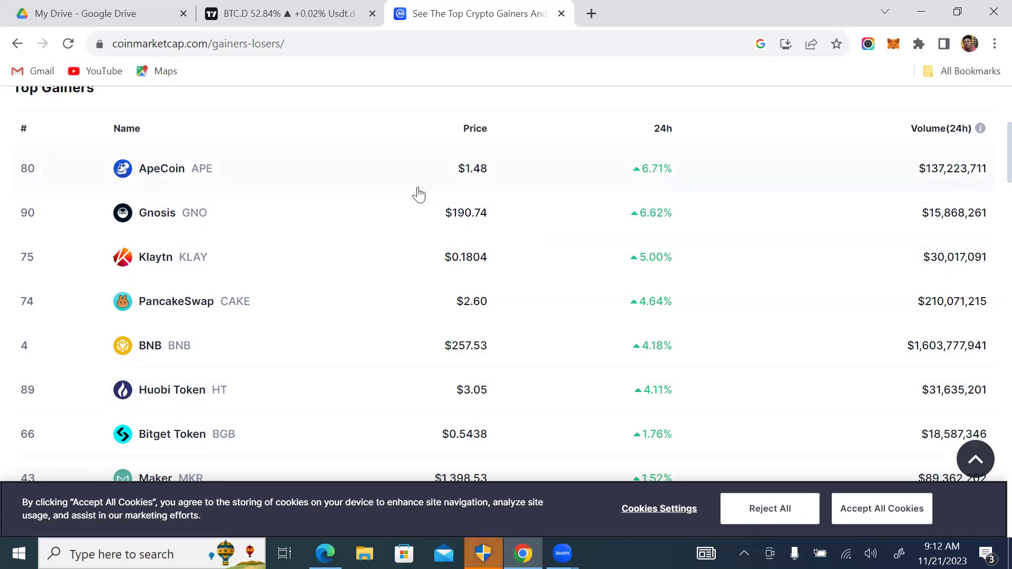
scroll(416, 192, up, 5)
scroll(363, 381, down, 5)
scroll(359, 377, up, 5)
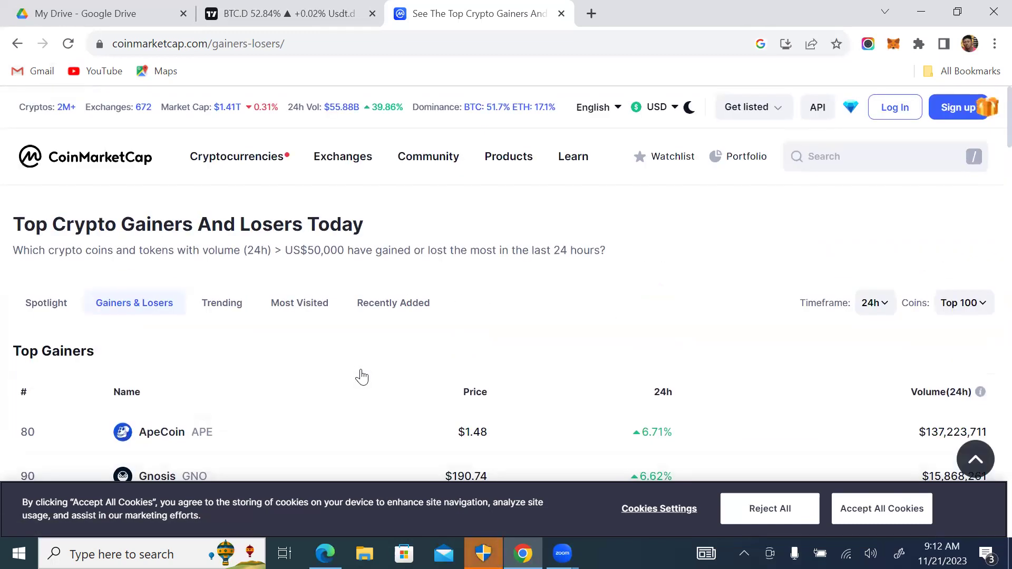
scroll(361, 378, down, 5)
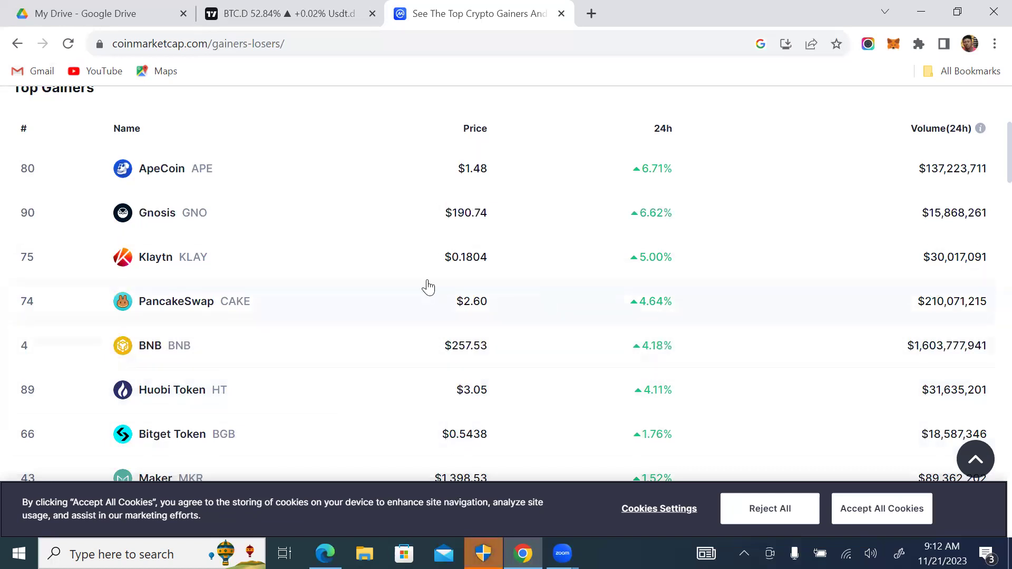
Switch back to TradingView and load the APEUSDT spot chart from Binance
click(279, 16)
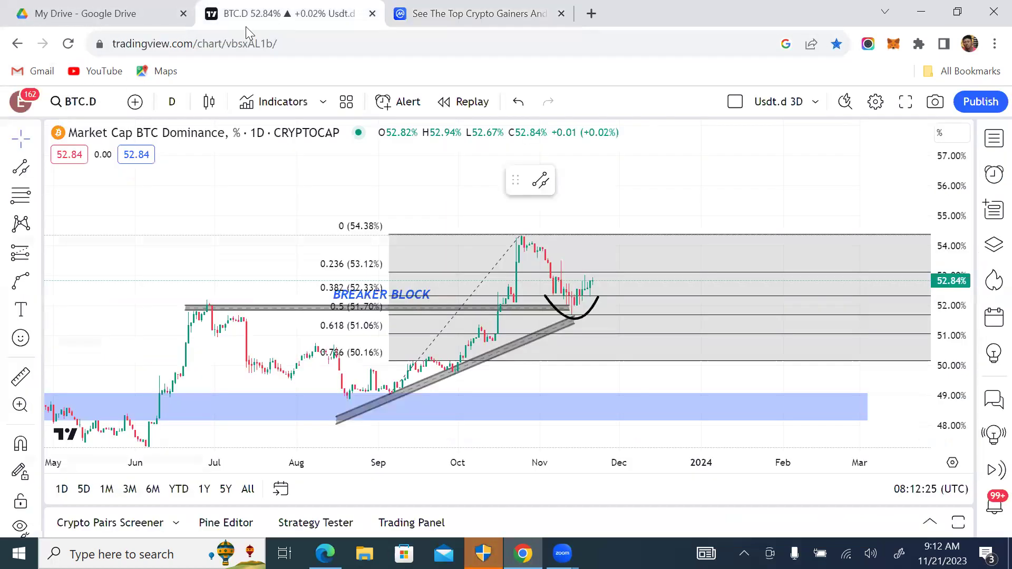
click(78, 103)
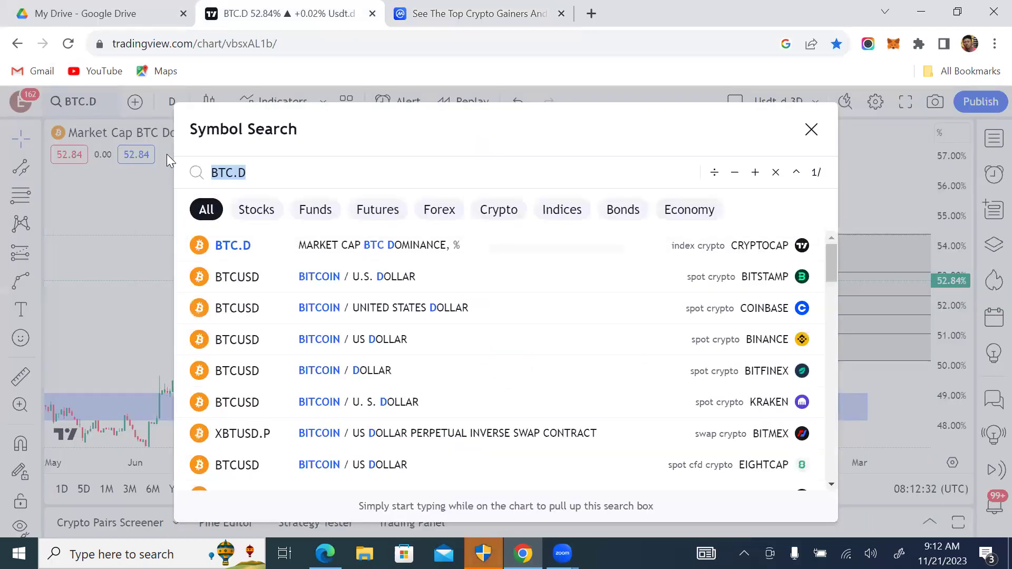
key(BackSpace)
text(APEUSDT)
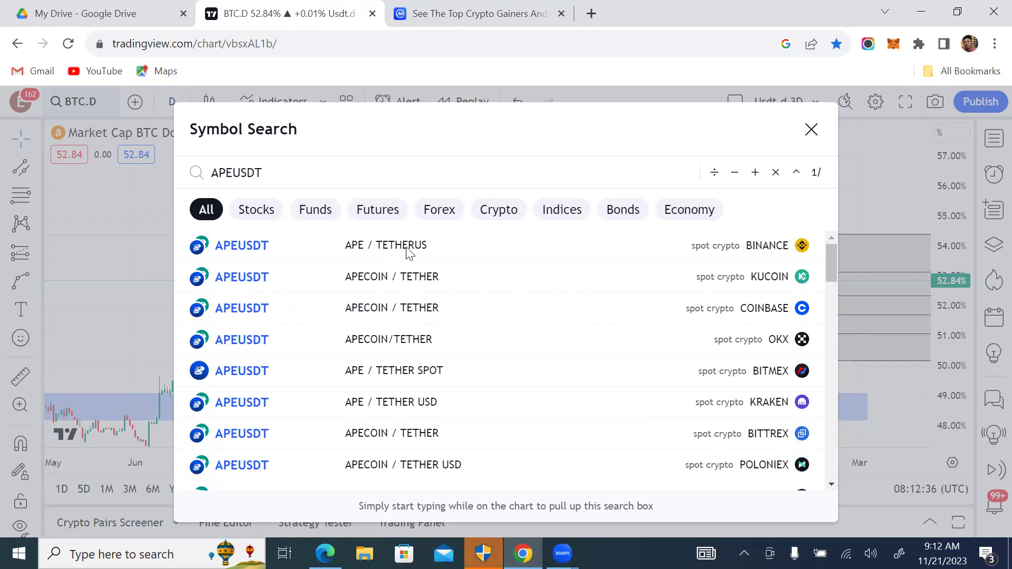
click(408, 252)
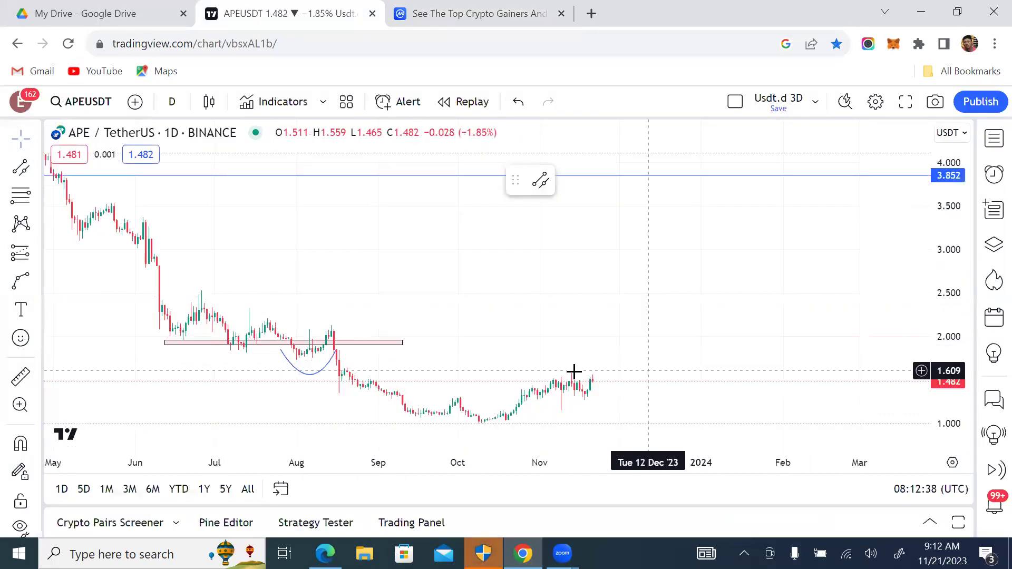
Remove all existing drawings and indicators from the APEUSDT daily chart
scroll(573, 343, down, 4)
drag(689, 337, 712, 219)
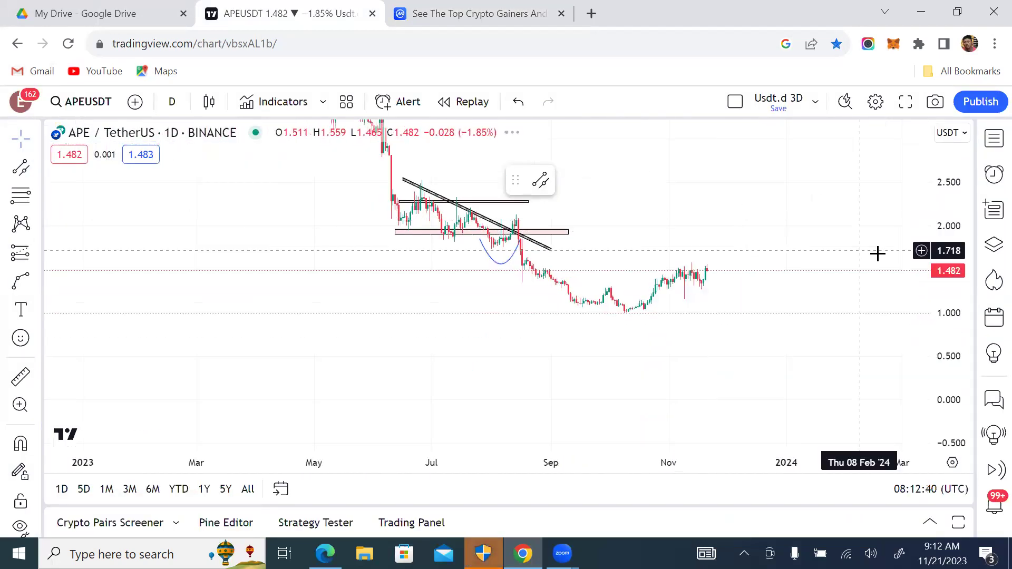
drag(953, 270, 953, 298)
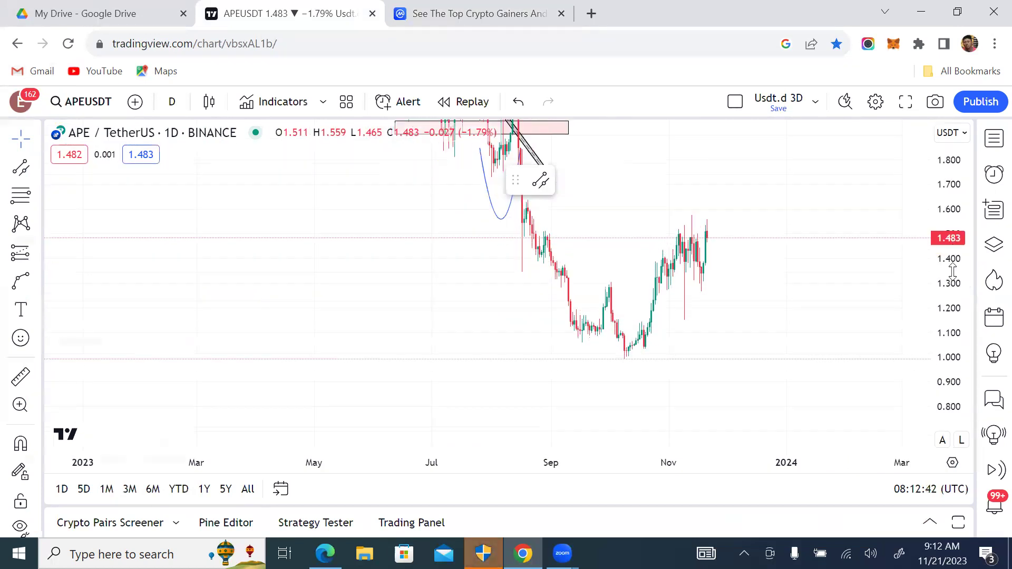
scroll(720, 307, up, 3)
scroll(720, 307, up, 2)
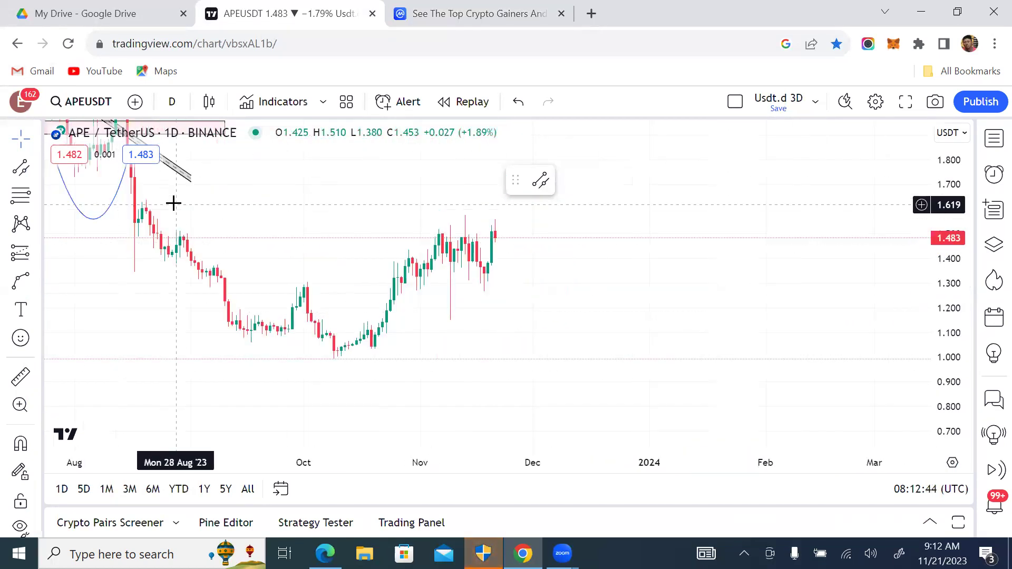
scroll(3, 498, down, 2)
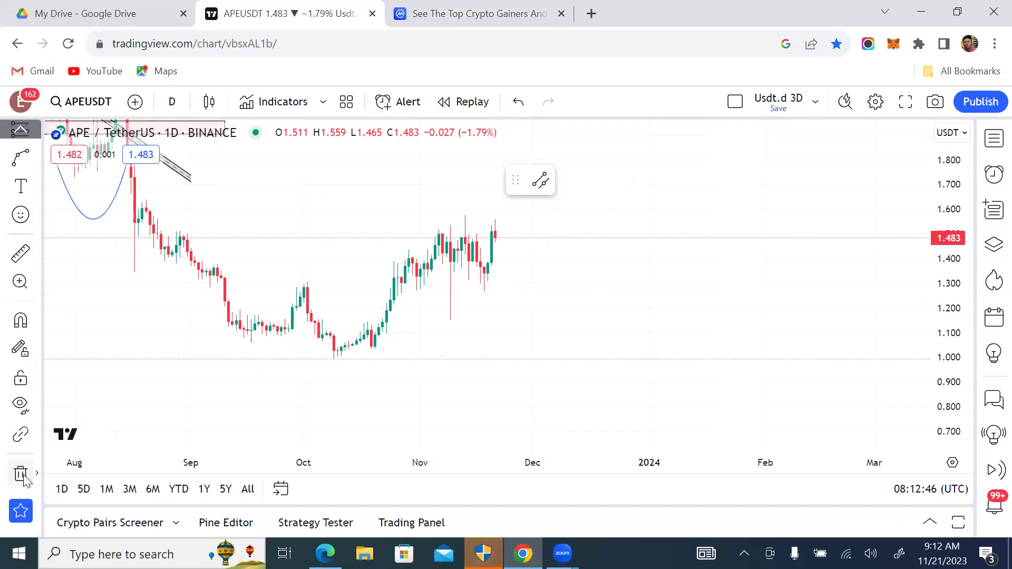
click(23, 479)
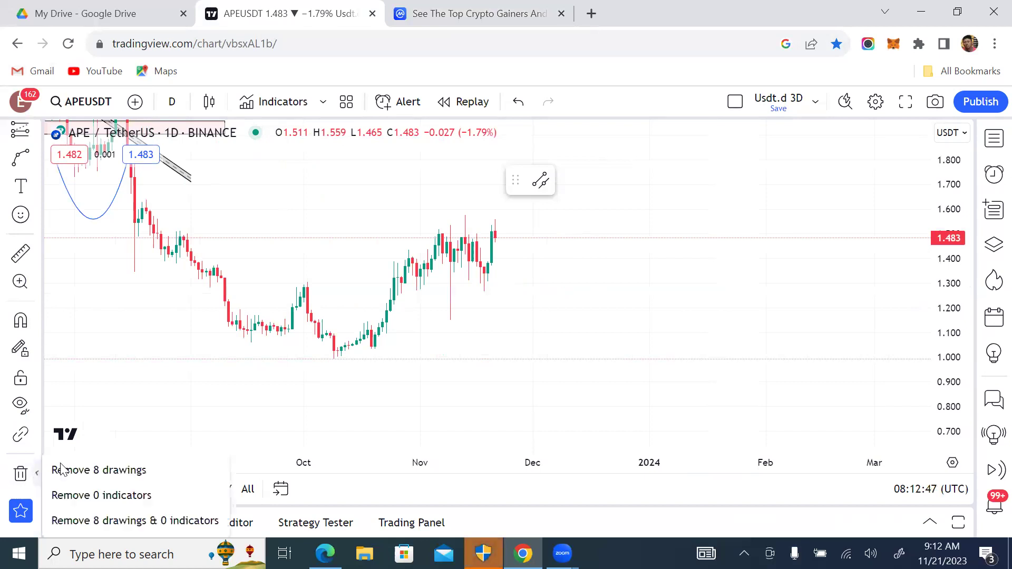
click(89, 522)
Examine APEUSDT's daily price history, from the early 2023 highs through the June and August drops to November
scroll(501, 353, up, 2)
drag(500, 339, 876, 357)
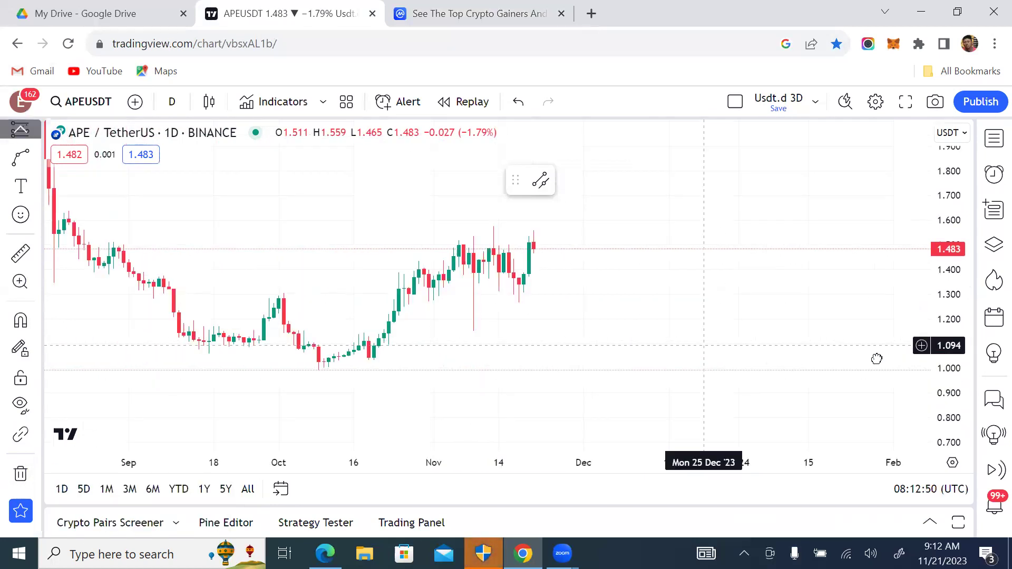
drag(936, 288, 936, 363)
scroll(566, 250, down, 3)
scroll(565, 250, down, 2)
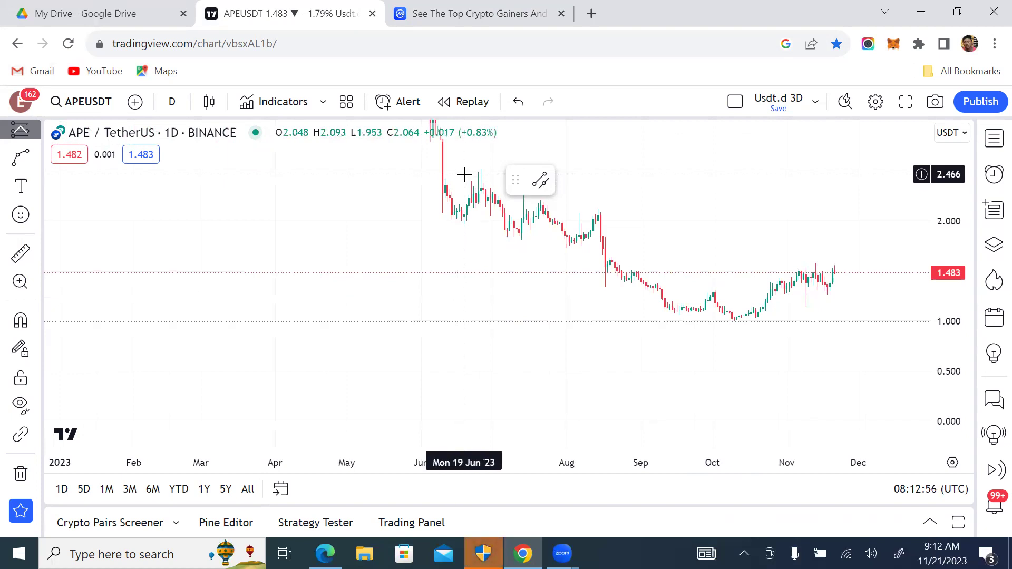
scroll(994, 263, down, 1)
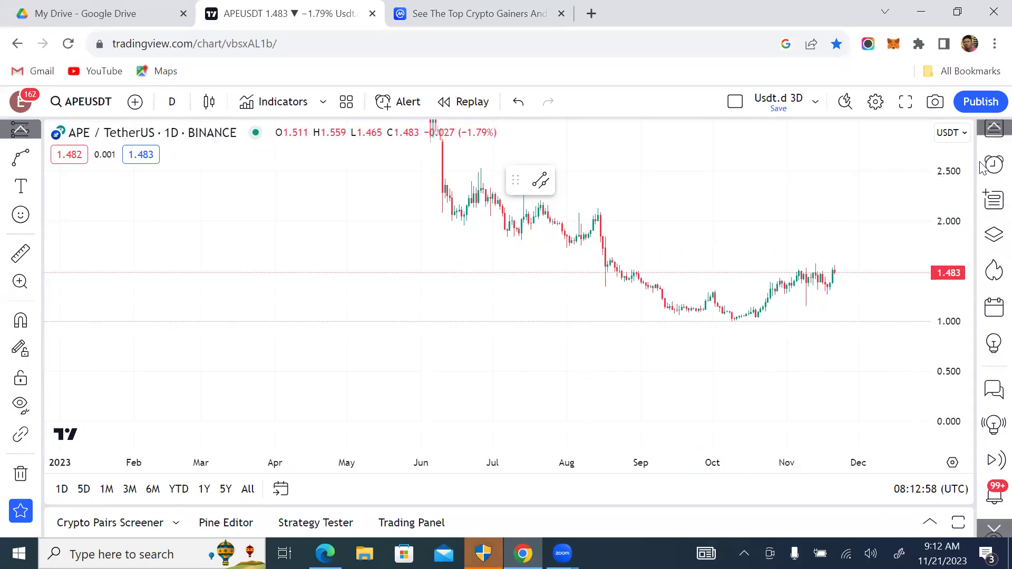
scroll(709, 207, down, 3)
drag(777, 179, 435, 224)
drag(952, 211, 933, 197)
scroll(150, 297, up, 2)
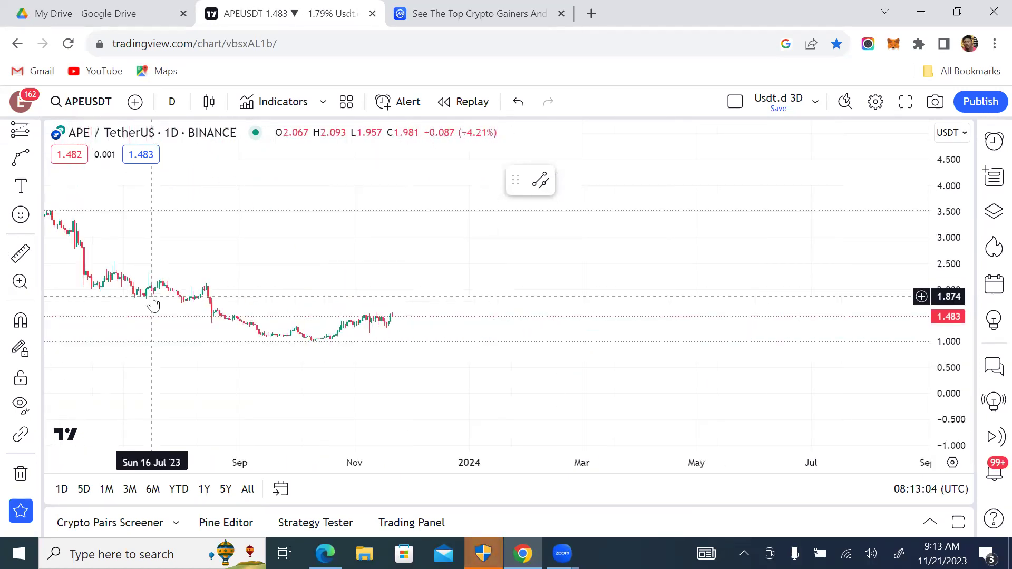
scroll(158, 314, down, 2)
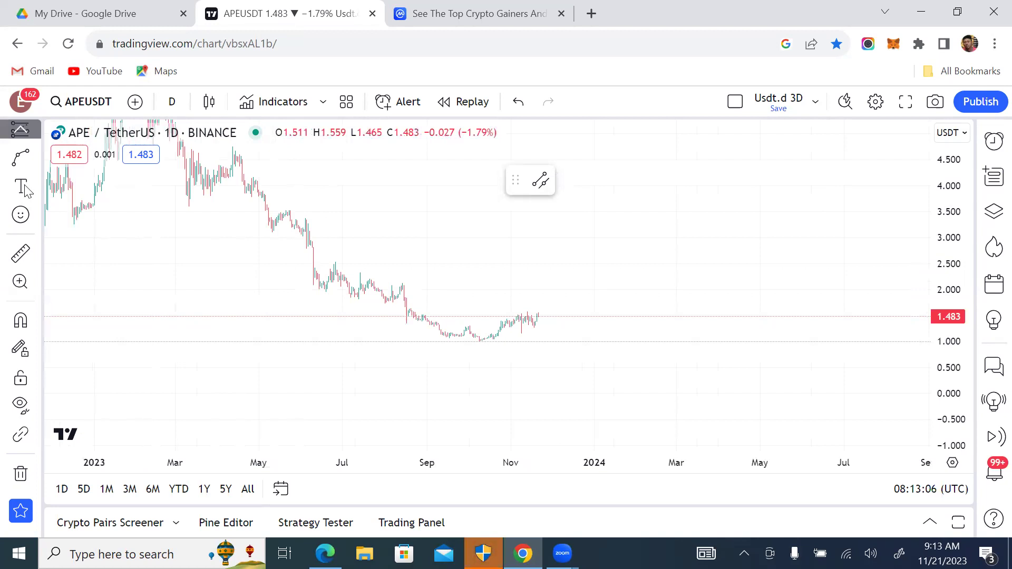
Draw a trend line along the steep June 2023 drop, from about 3.290 down to about 1.844
scroll(21, 203, up, 3)
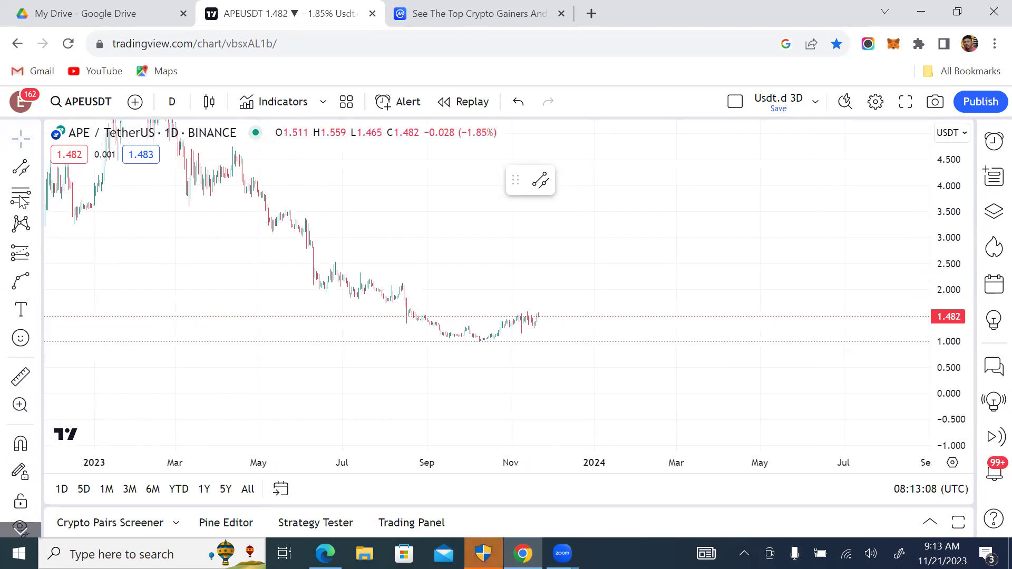
click(39, 164)
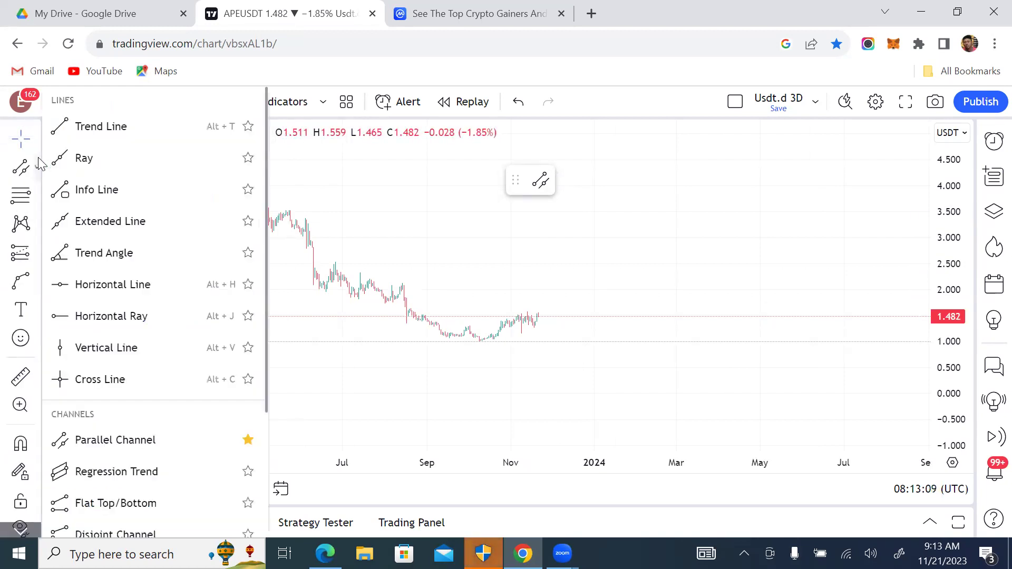
click(103, 132)
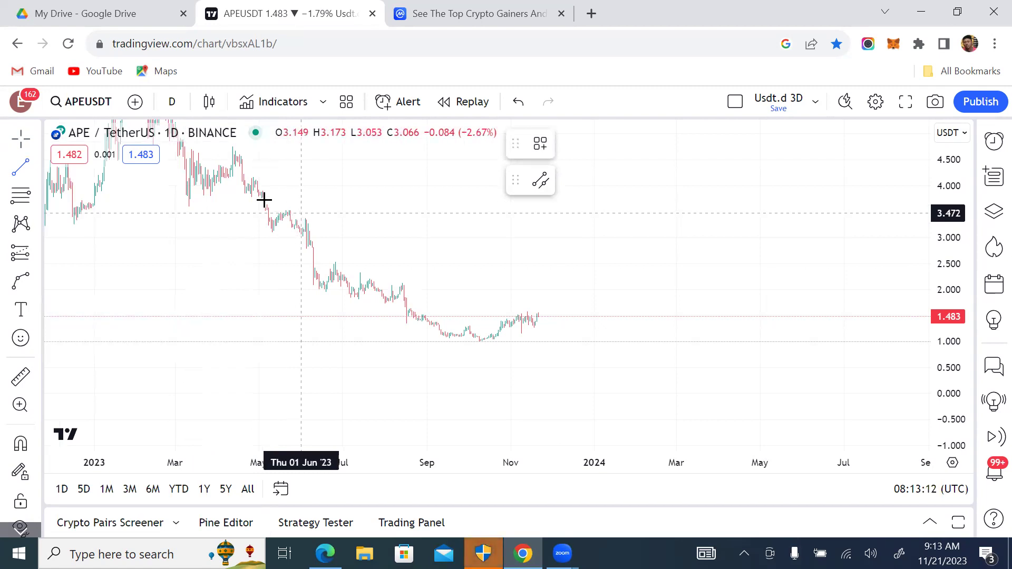
drag(310, 222, 317, 296)
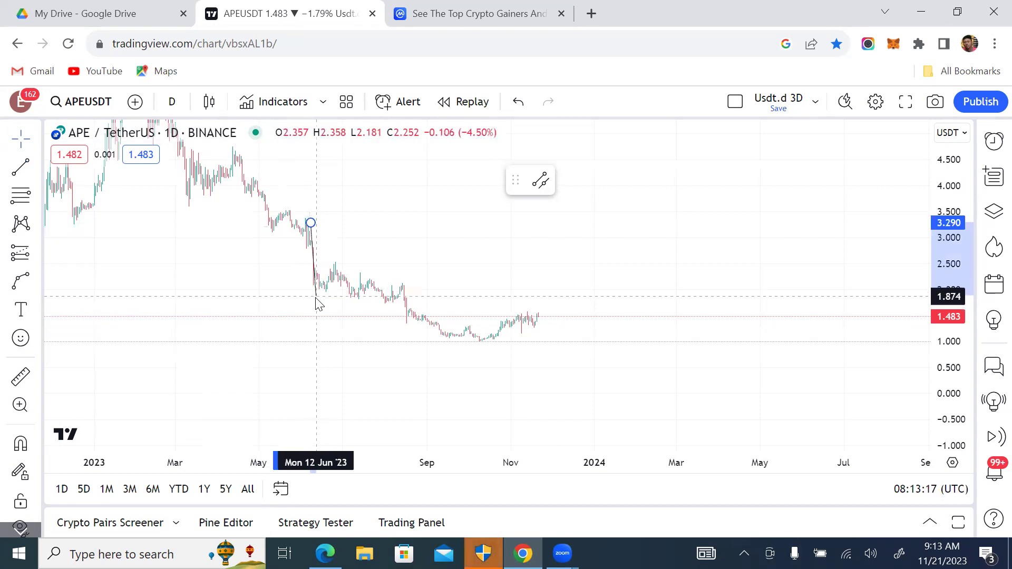
Draw a trend line under the June–August consolidation lows, from about 1.905 on 12 Jun '23 to about 1.813 on 19 Aug '23
click(36, 168)
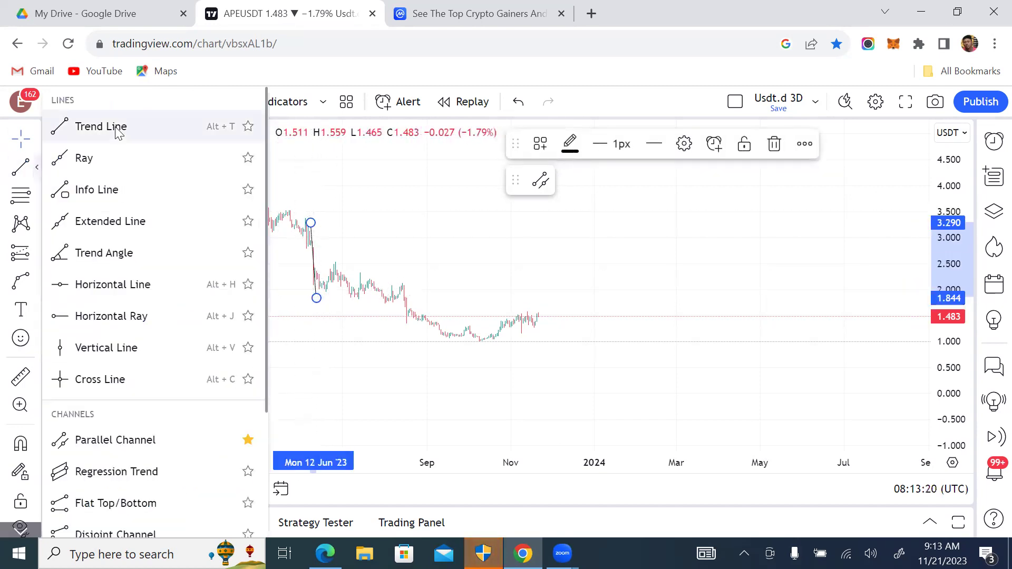
click(87, 128)
click(316, 295)
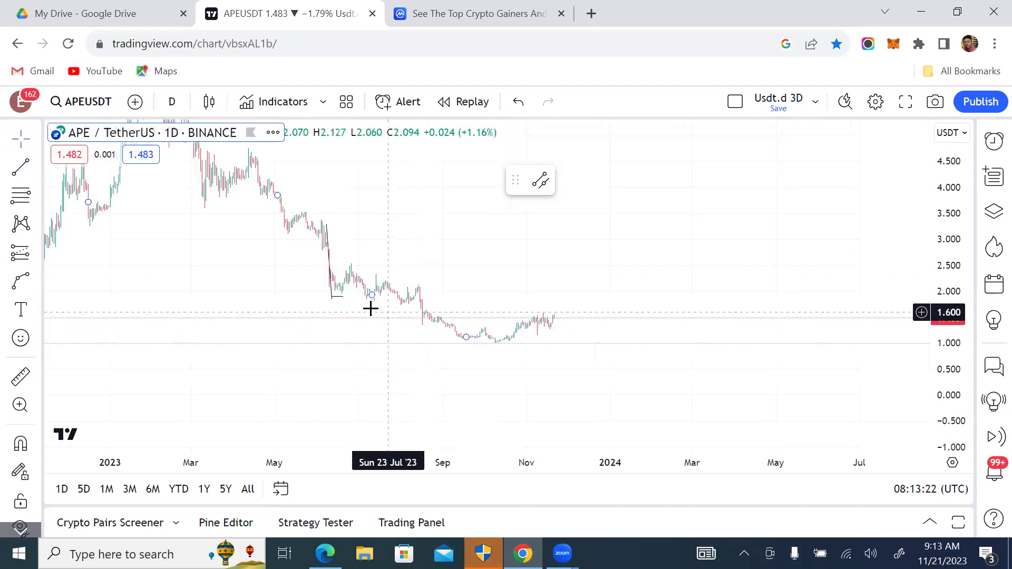
click(356, 293)
mouse_move(359, 302)
mouse_down()
mouse_move(402, 311)
mouse_move(397, 245)
mouse_move(369, 238)
mouse_move(448, 242)
mouse_up()
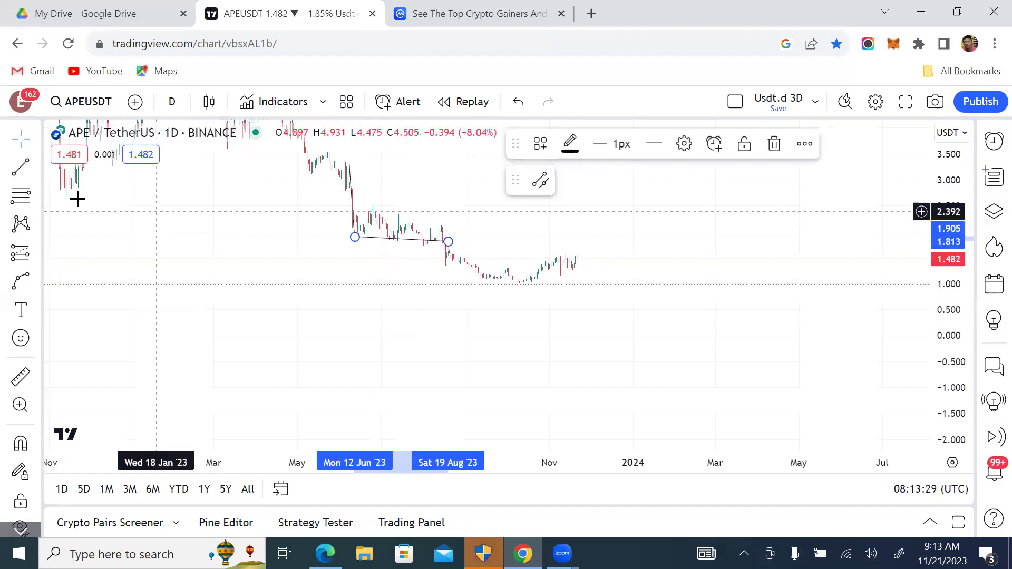
Draw a steep descending trend line from about 1.889 in mid-August 2023 to about 1.000 in September
click(19, 170)
click(444, 238)
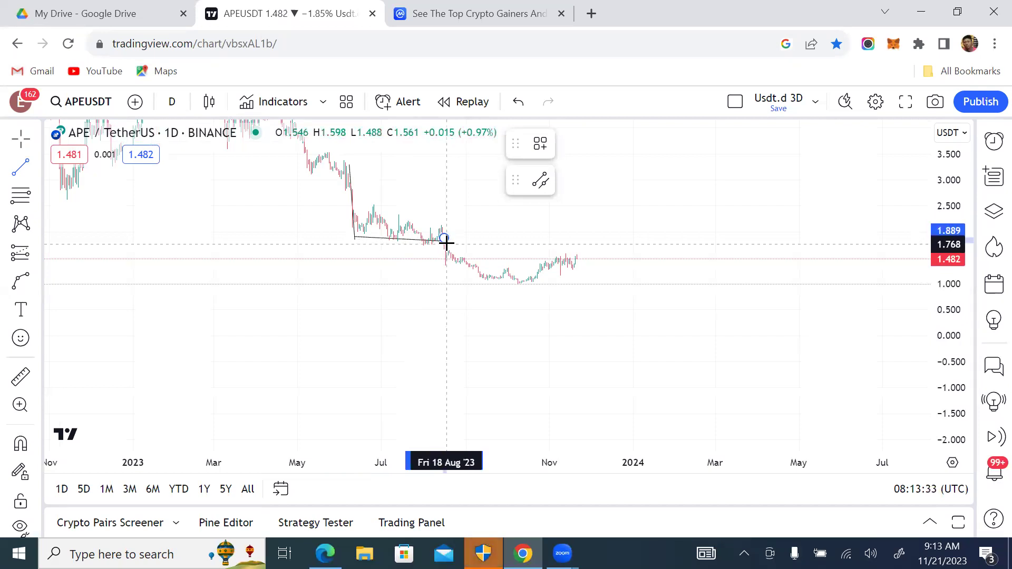
click(479, 285)
click(497, 249)
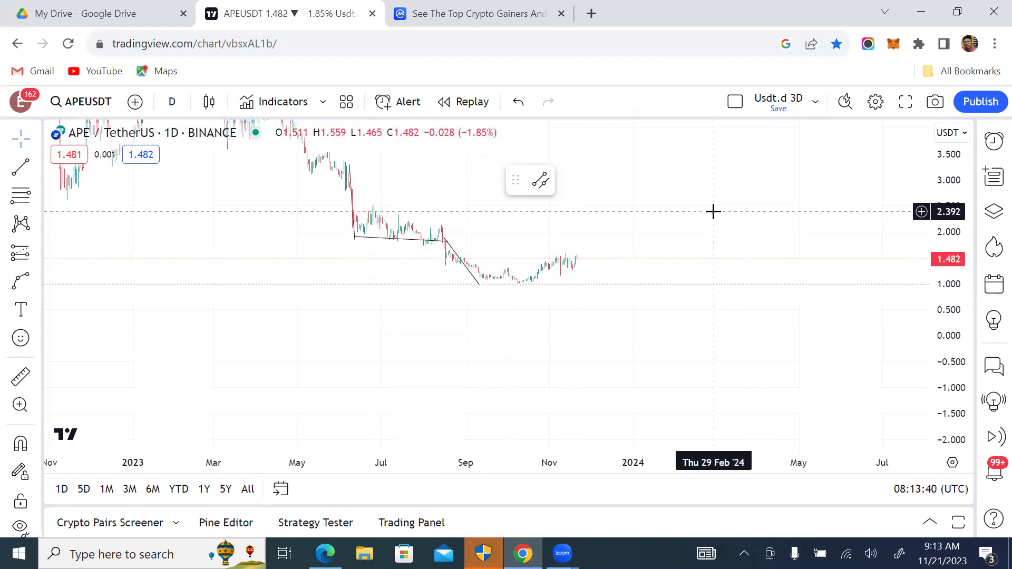
Draw a descending trend line over the consolidation highs, from about 2.453 on 12 Jun '23 to about 2.07 in late August
scroll(716, 213, down, 2)
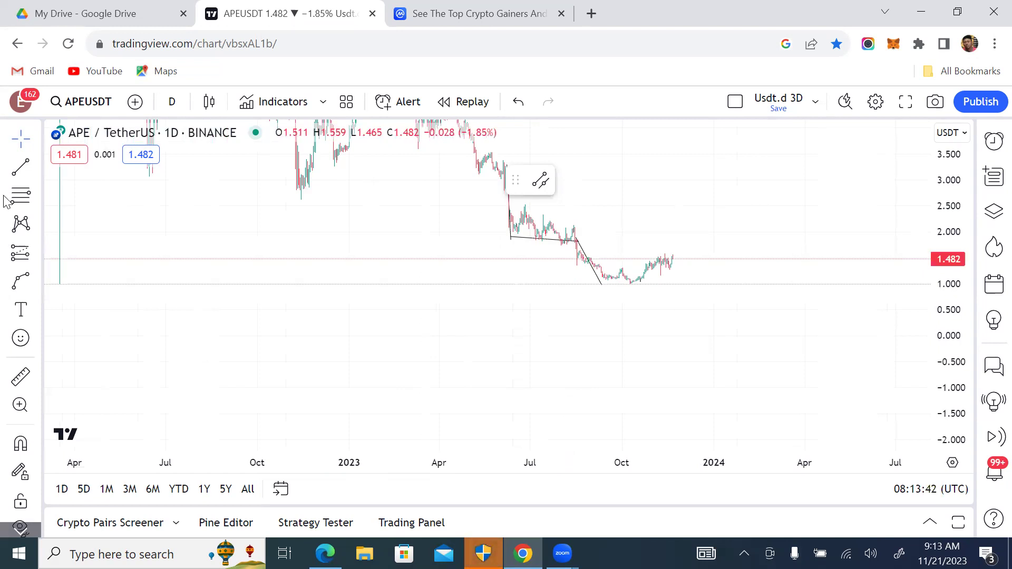
click(20, 169)
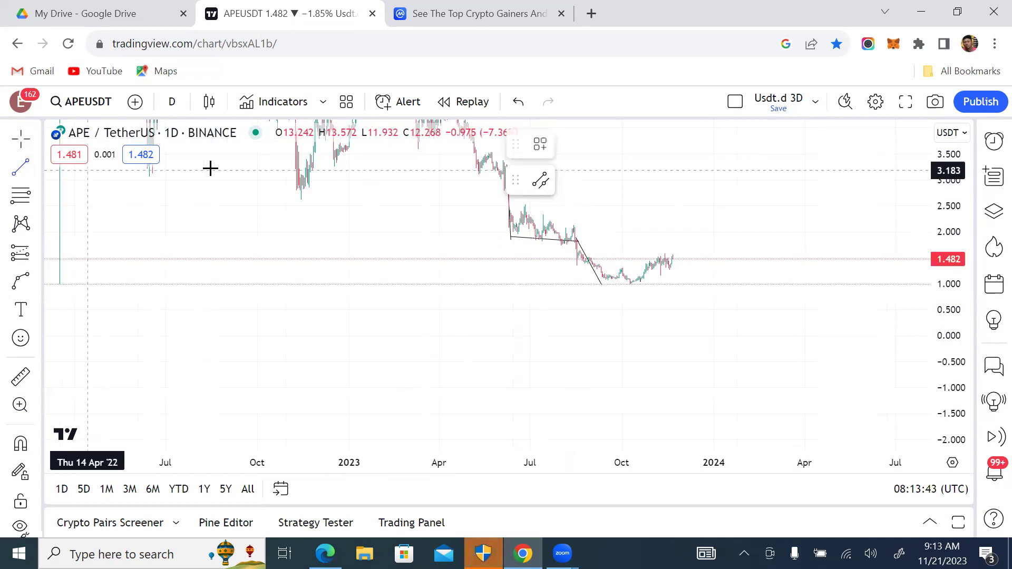
click(511, 209)
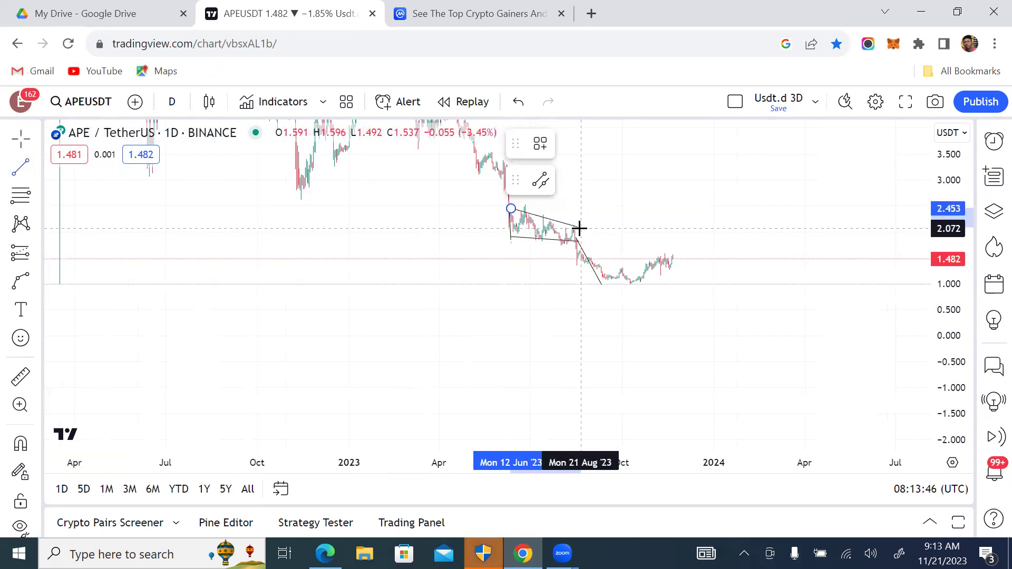
click(578, 228)
click(682, 183)
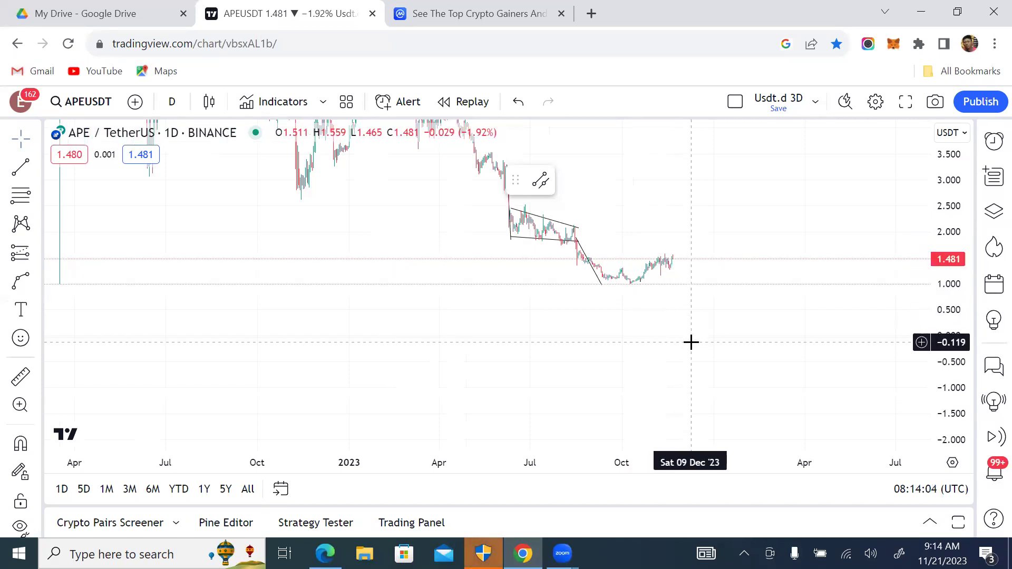
Search for SOLUSDT and load its spot chart from Binance
scroll(944, 264, up, 3)
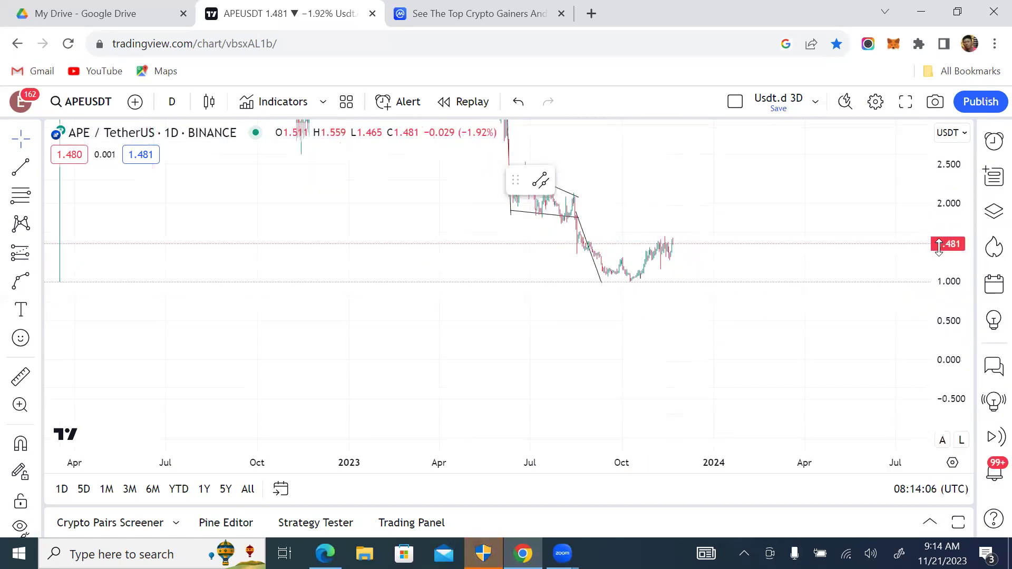
scroll(504, 325, up, 5)
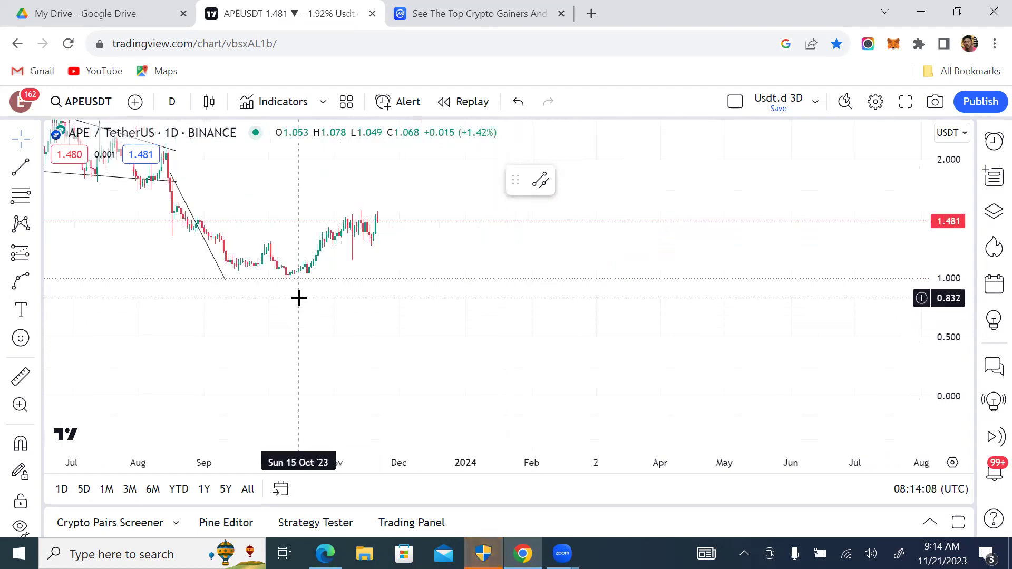
drag(299, 301, 389, 350)
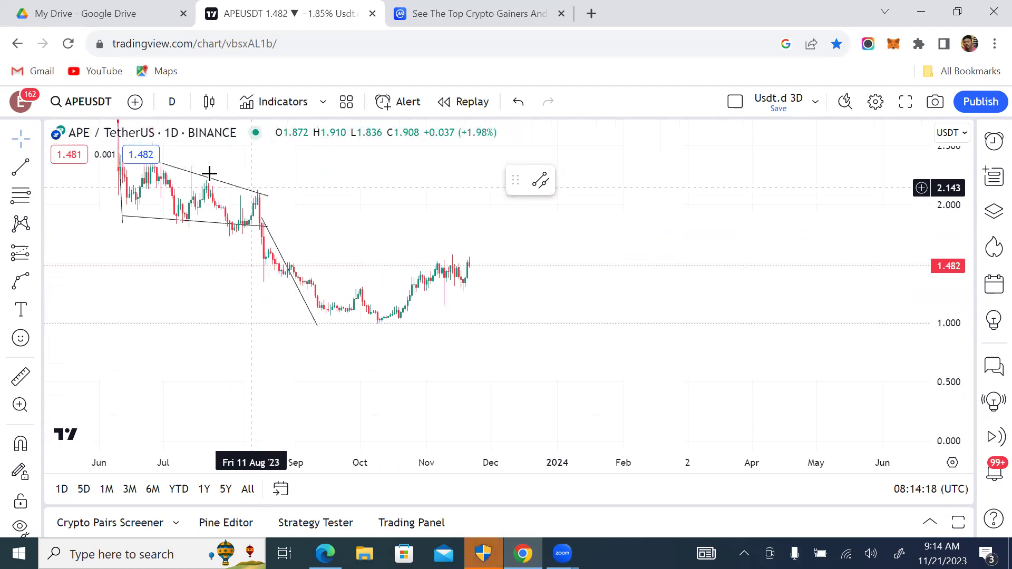
click(86, 107)
key(BackSpace)
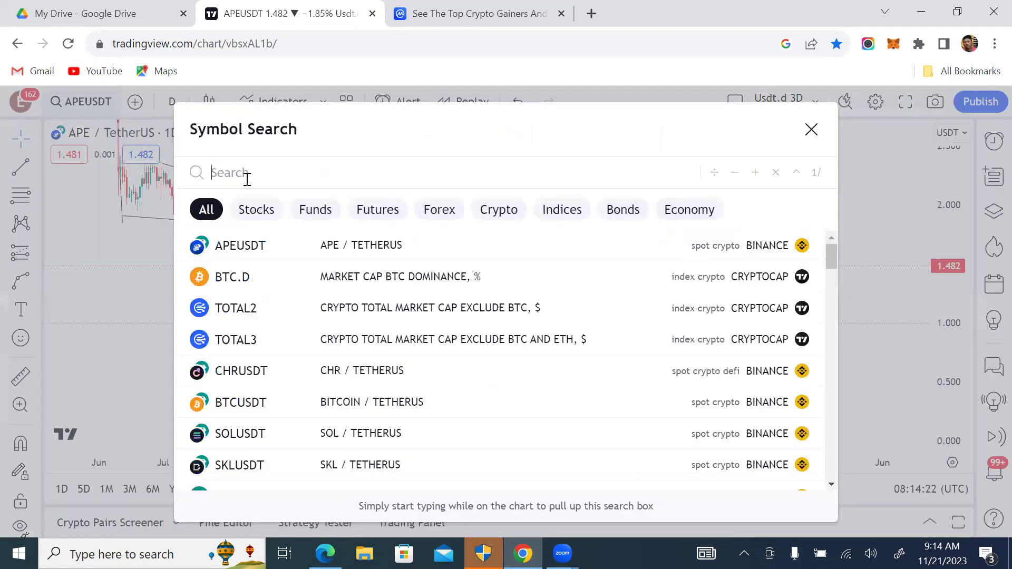
text(SOLUSDT)
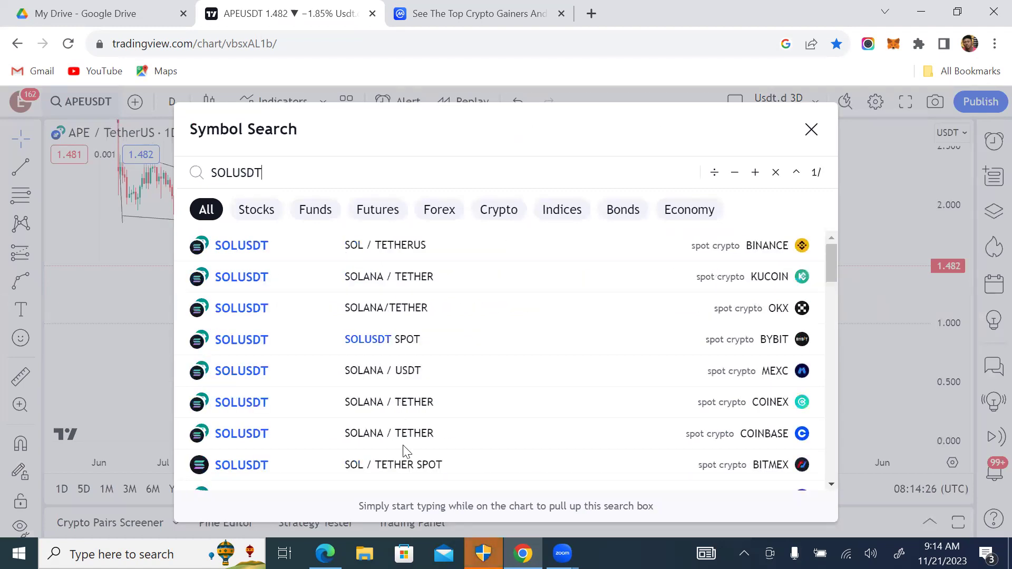
click(372, 251)
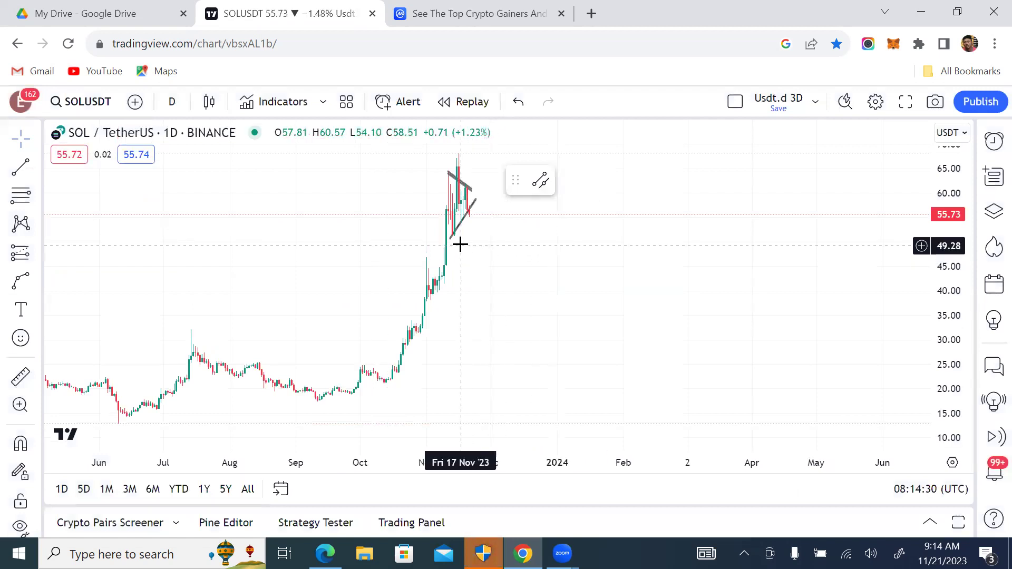
Remove all drawings and indicators from the SOLUSDT chart, leaving the crypto pairs screener closed
scroll(19, 440, down, 2)
click(21, 475)
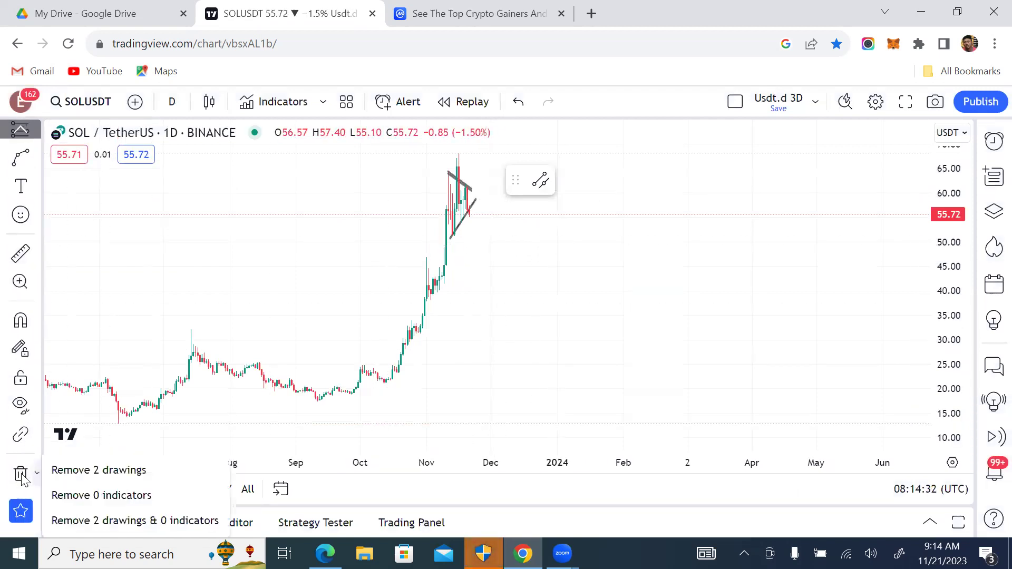
click(108, 523)
click(108, 522)
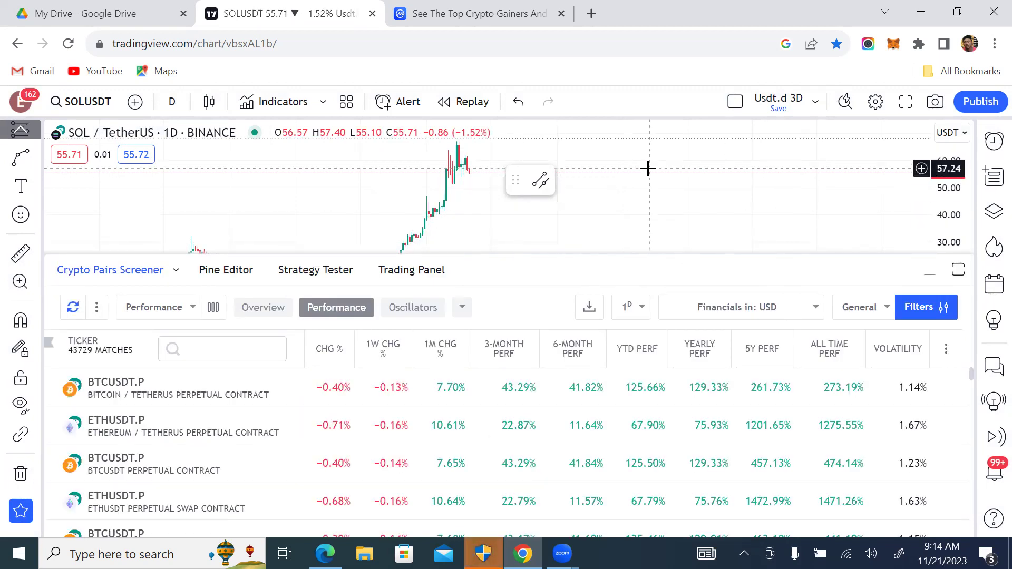
click(931, 277)
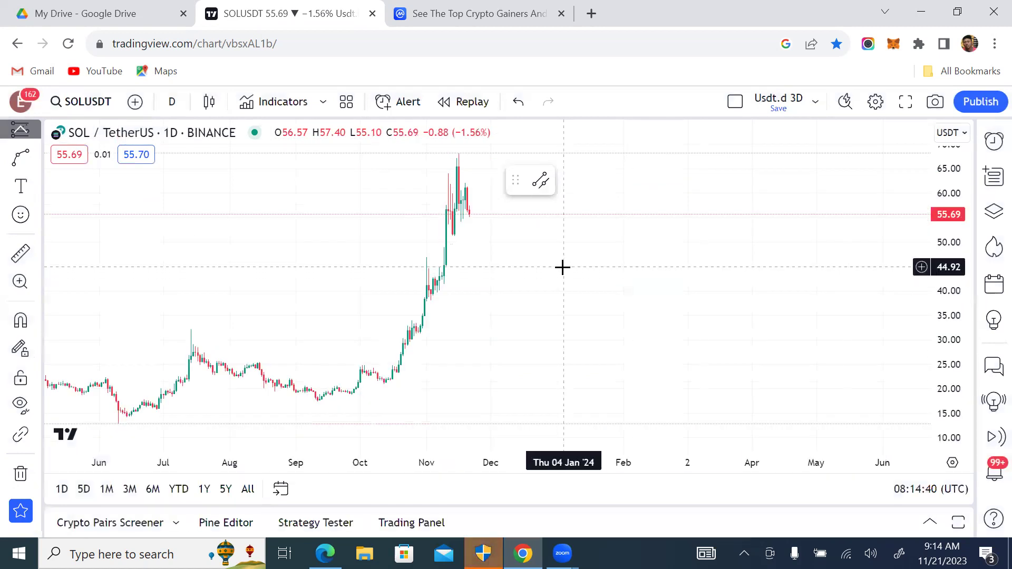
Switch the SOLUSDT chart to the 1-week interval
scroll(517, 269, up, 5)
drag(263, 258, 693, 283)
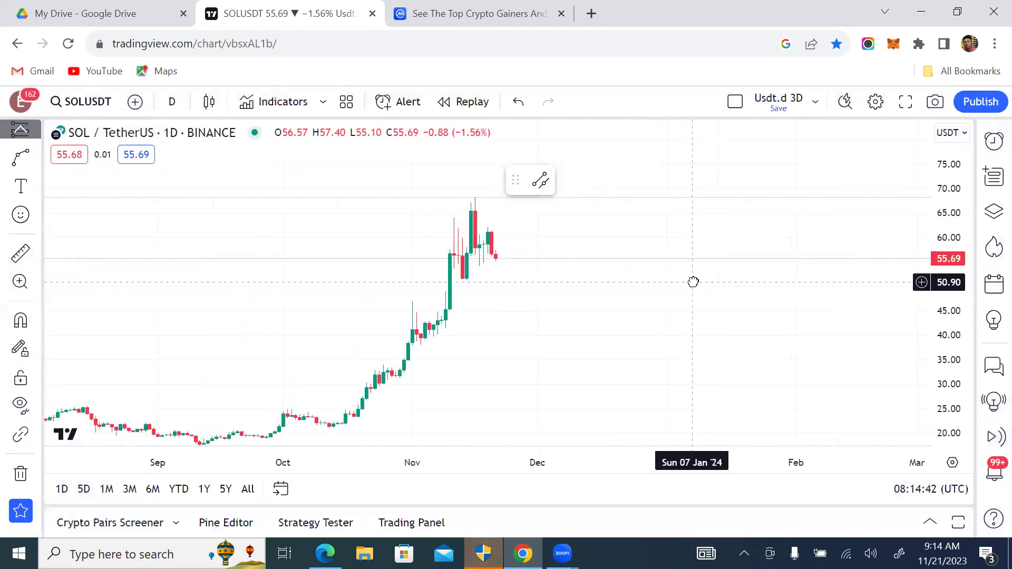
scroll(693, 282, up, 2)
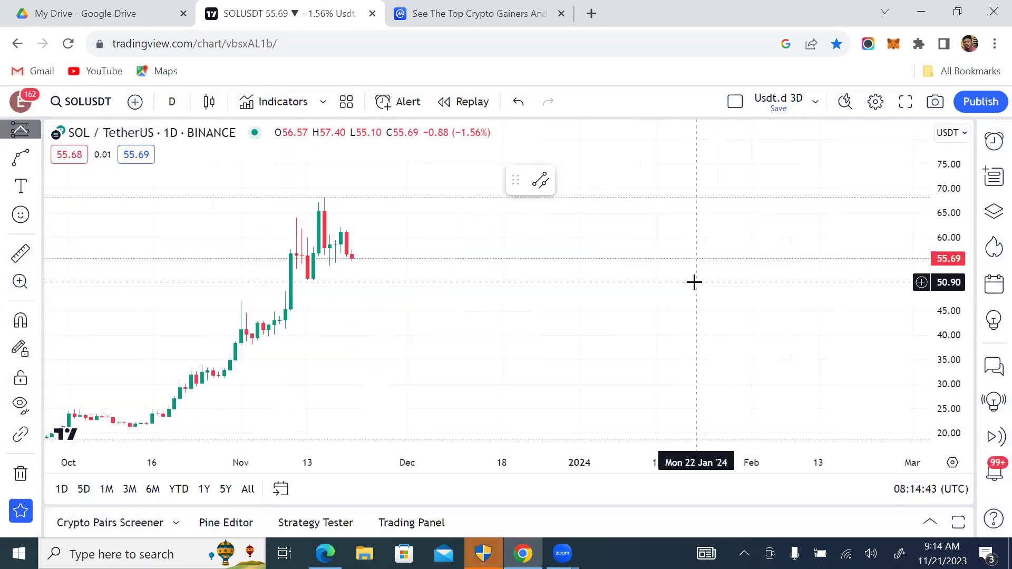
click(172, 101)
scroll(202, 319, down, 10)
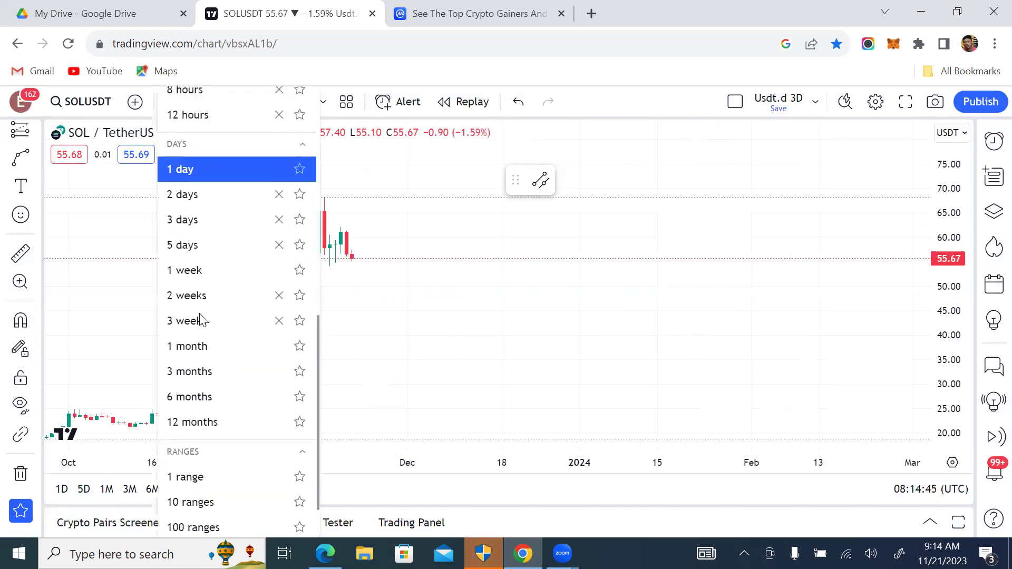
click(204, 274)
scroll(606, 295, down, 2)
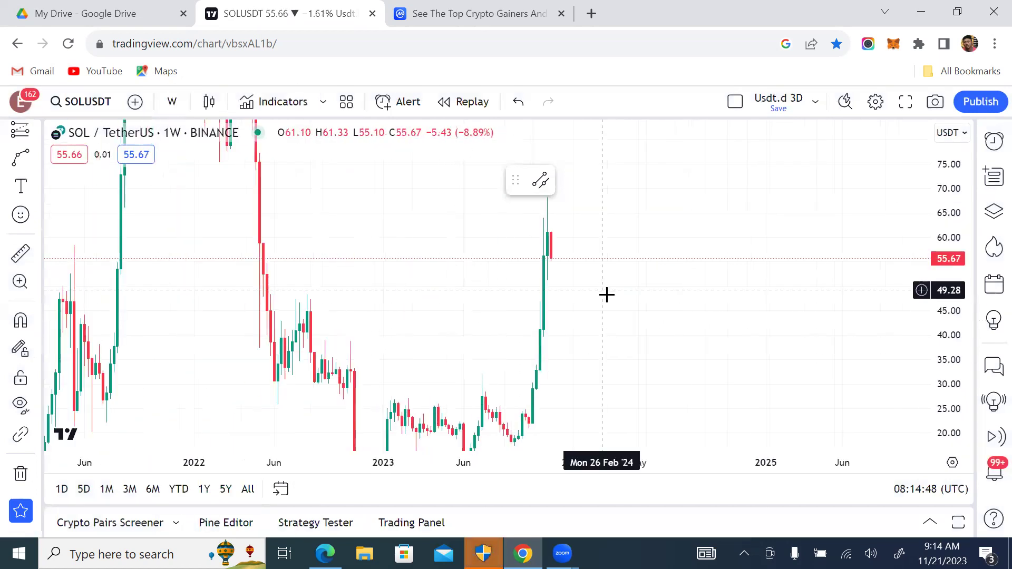
scroll(607, 294, down, 3)
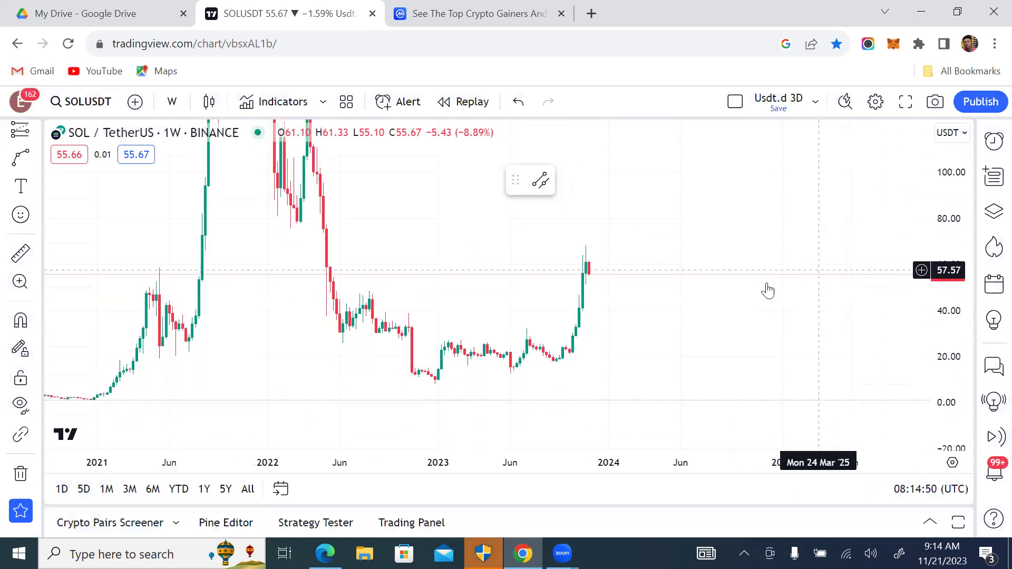
scroll(767, 290, down, 2)
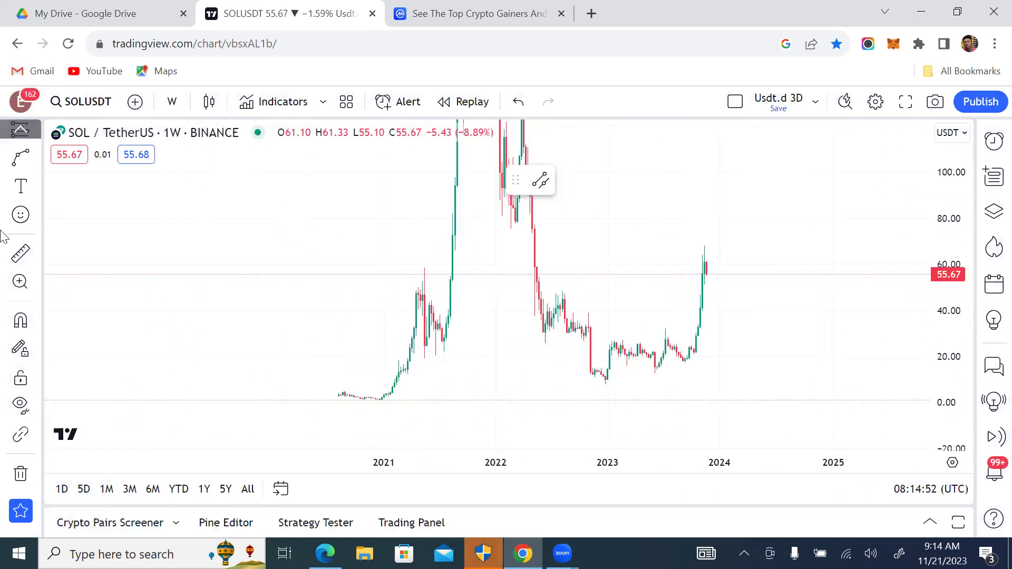
Draw a thin rectangle zone along the mid-2021 and 2022 highs, from about March 2021 to April 2024, and shift its lower edge to about 47.6
scroll(25, 199, up, 3)
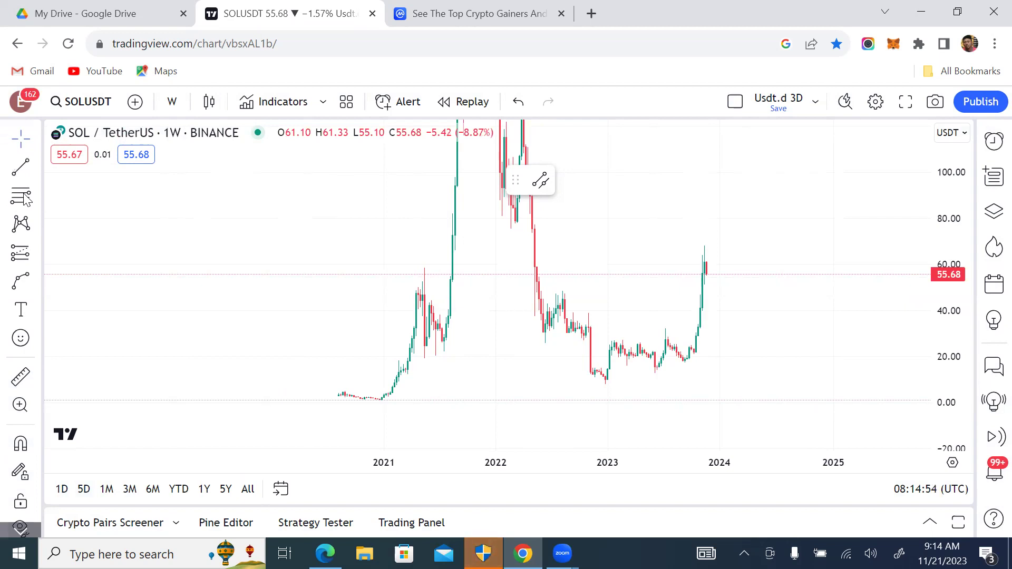
click(36, 280)
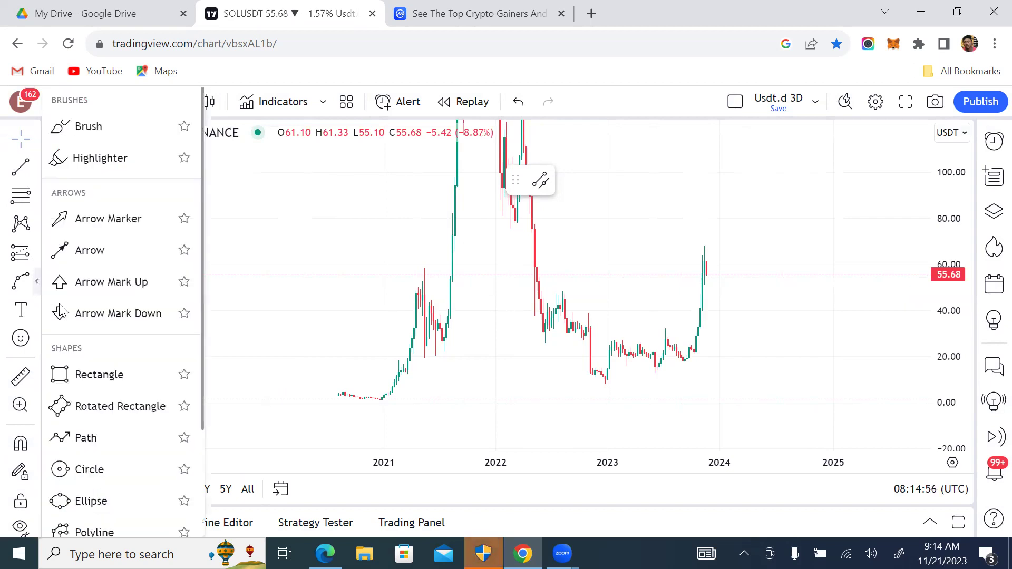
click(68, 378)
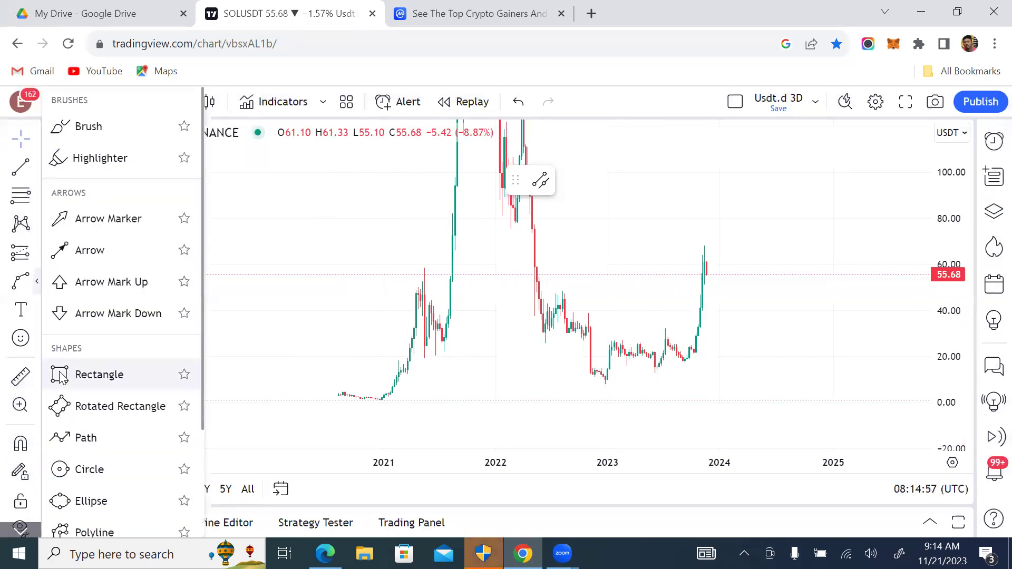
click(403, 289)
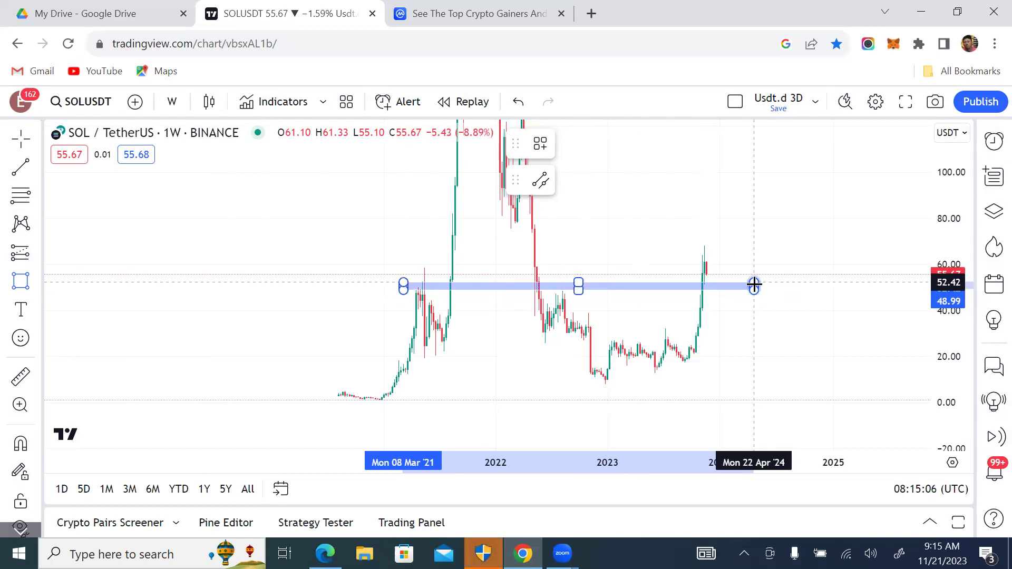
click(754, 287)
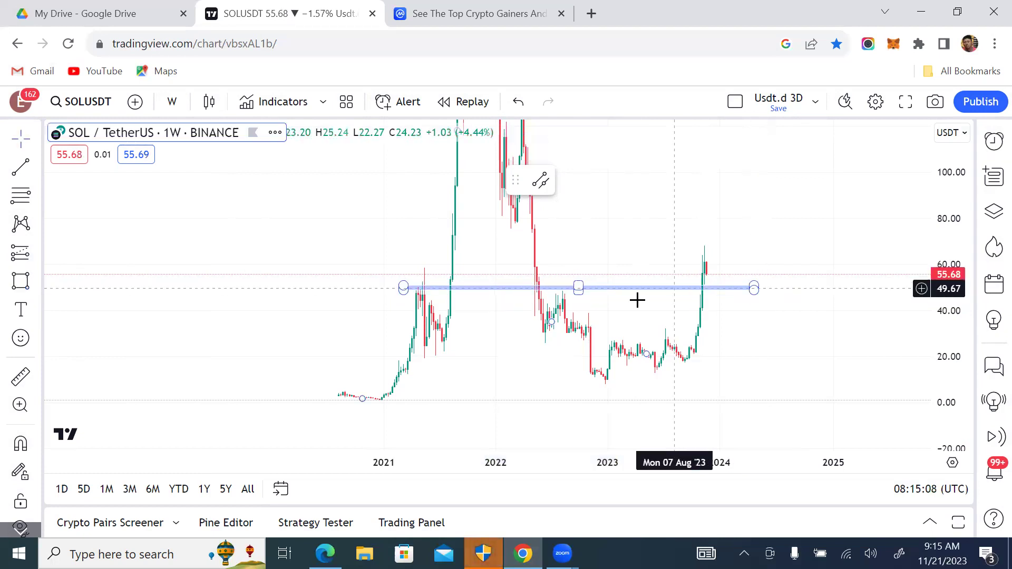
drag(613, 297, 608, 293)
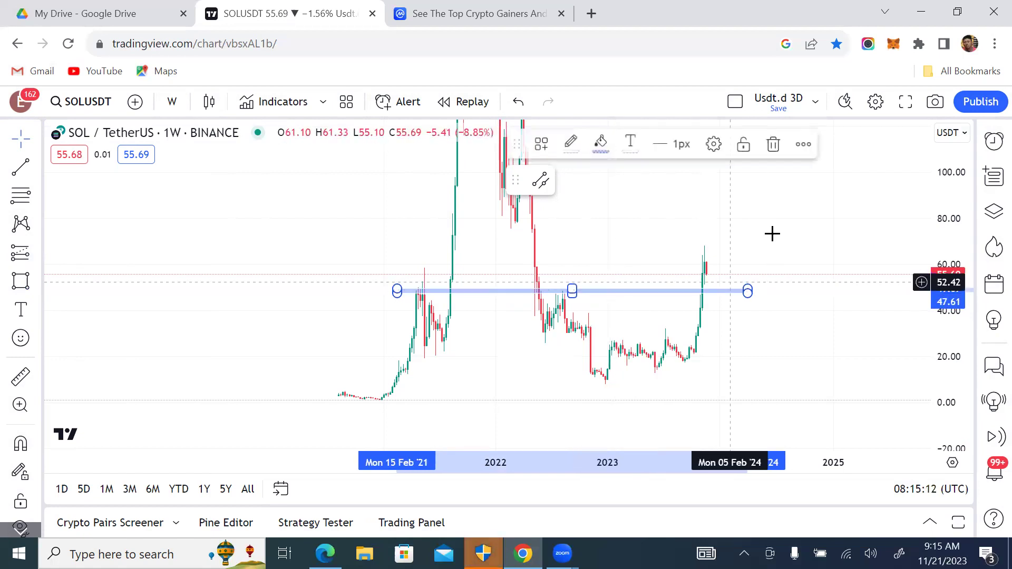
click(773, 230)
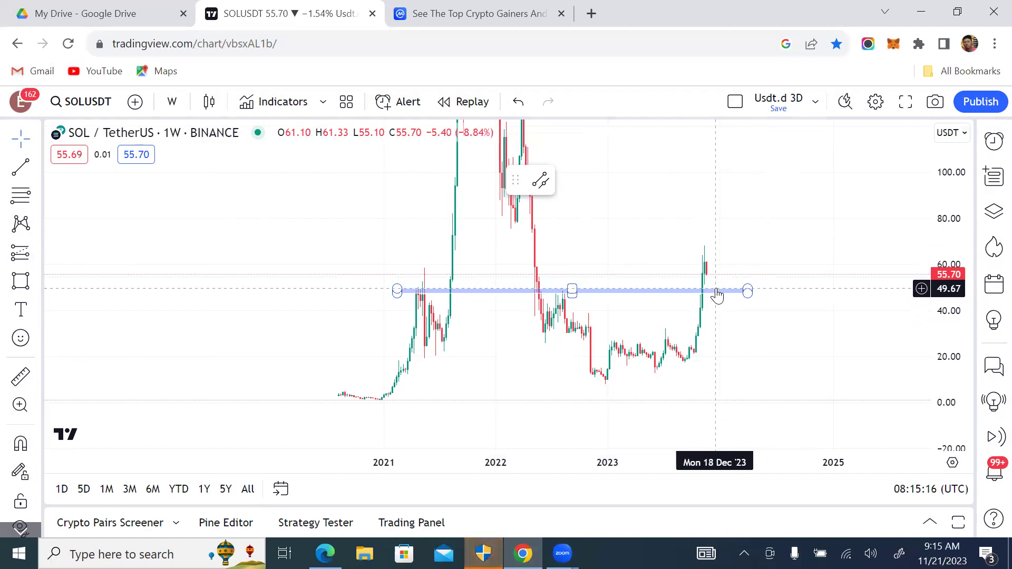
Draw a second thin rectangle zone just above 25.3, from March 2021 to June 2024, and nudge it slightly upward
scroll(432, 286, up, 3)
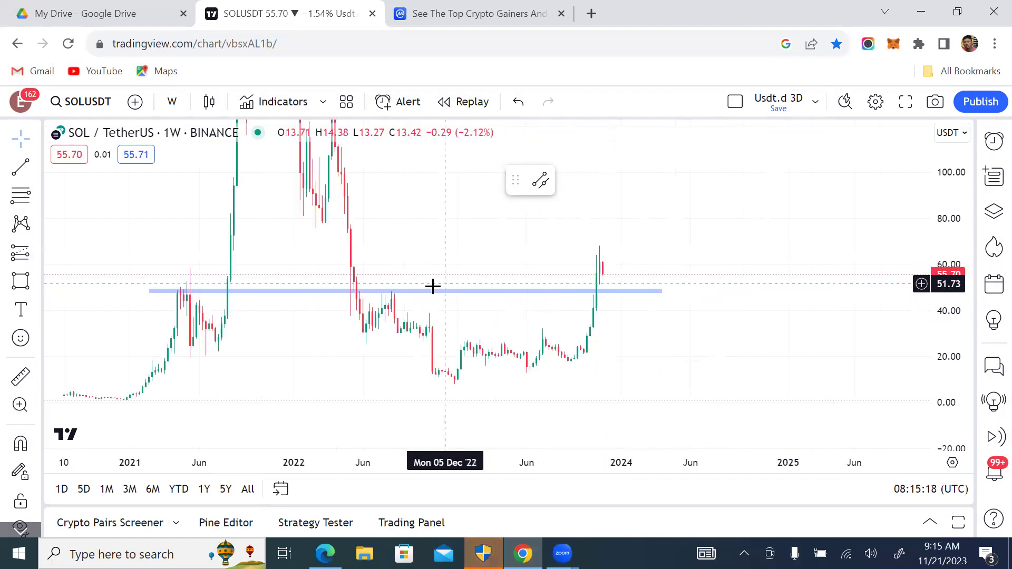
drag(436, 242, 533, 219)
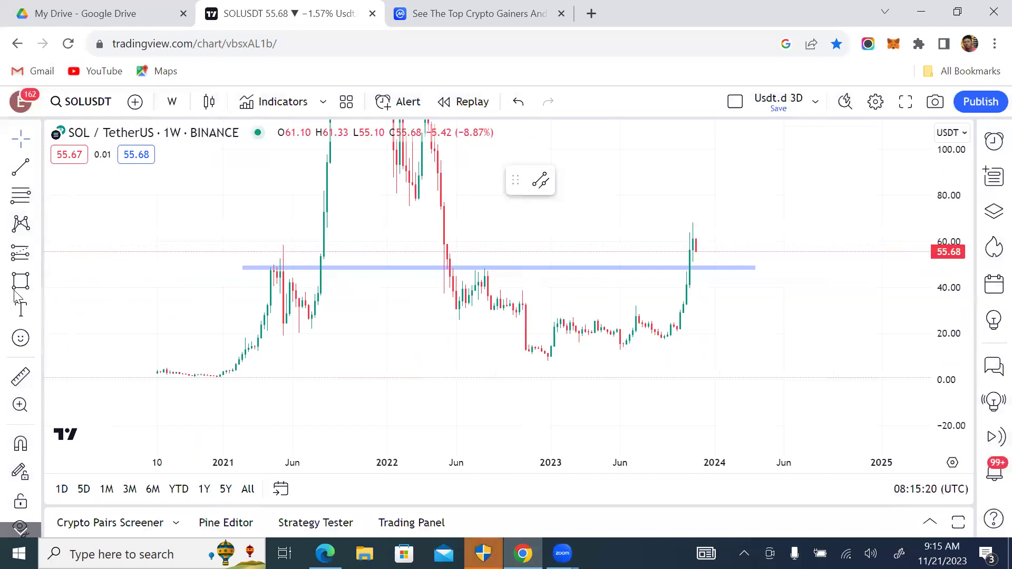
key(alt+shift+r)
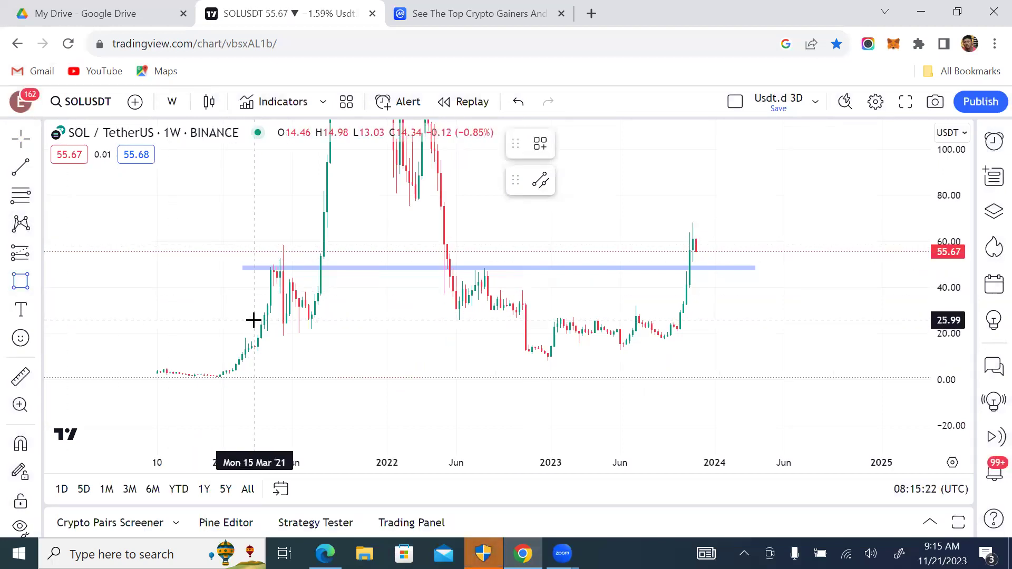
drag(252, 316, 763, 322)
drag(777, 315, 783, 318)
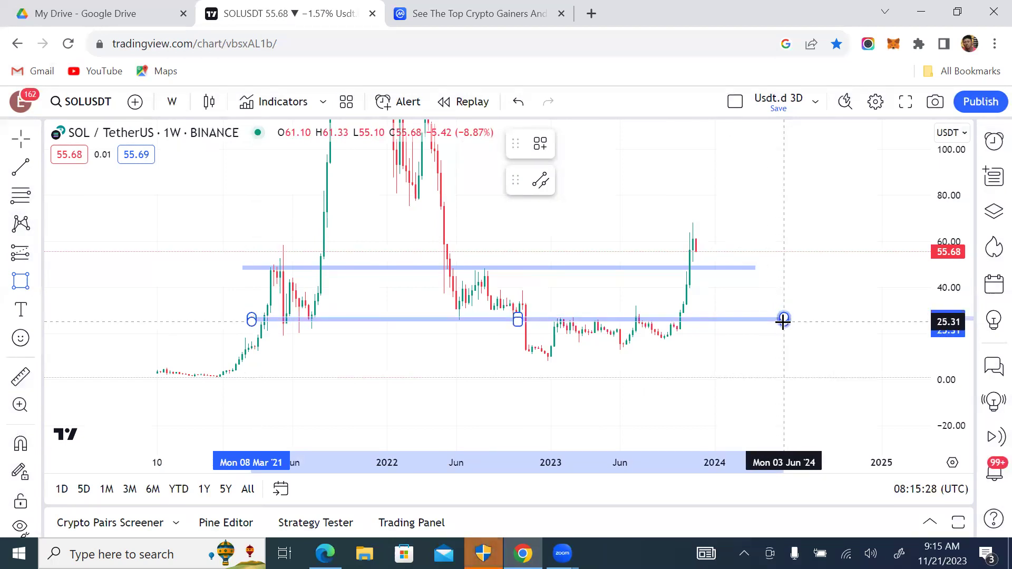
click(588, 335)
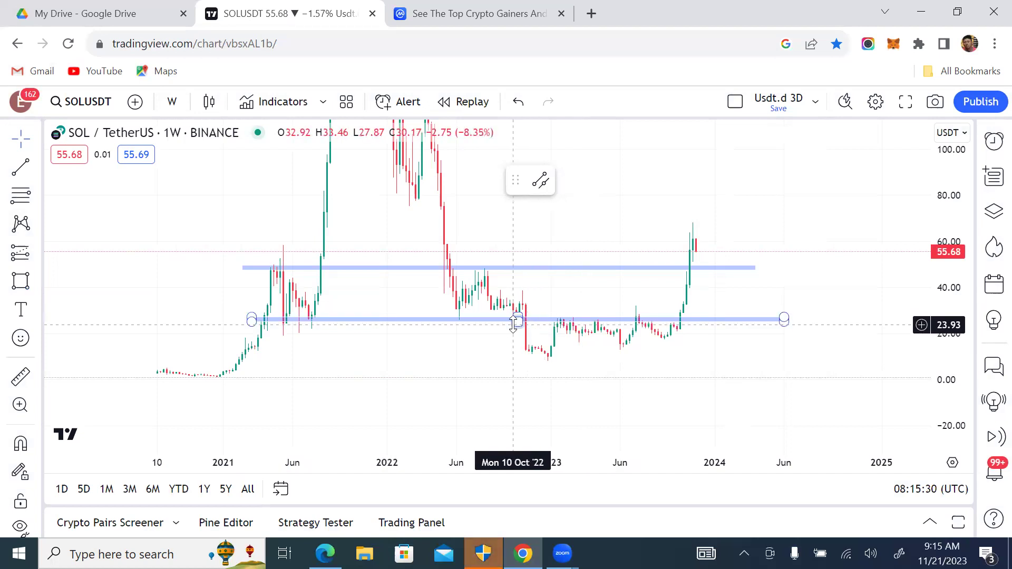
drag(500, 322, 503, 320)
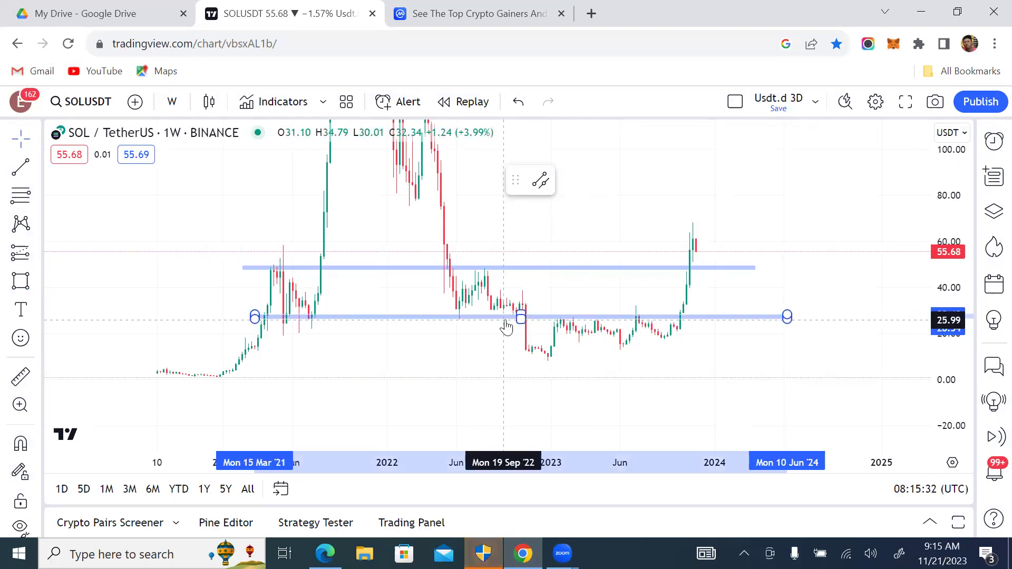
click(571, 200)
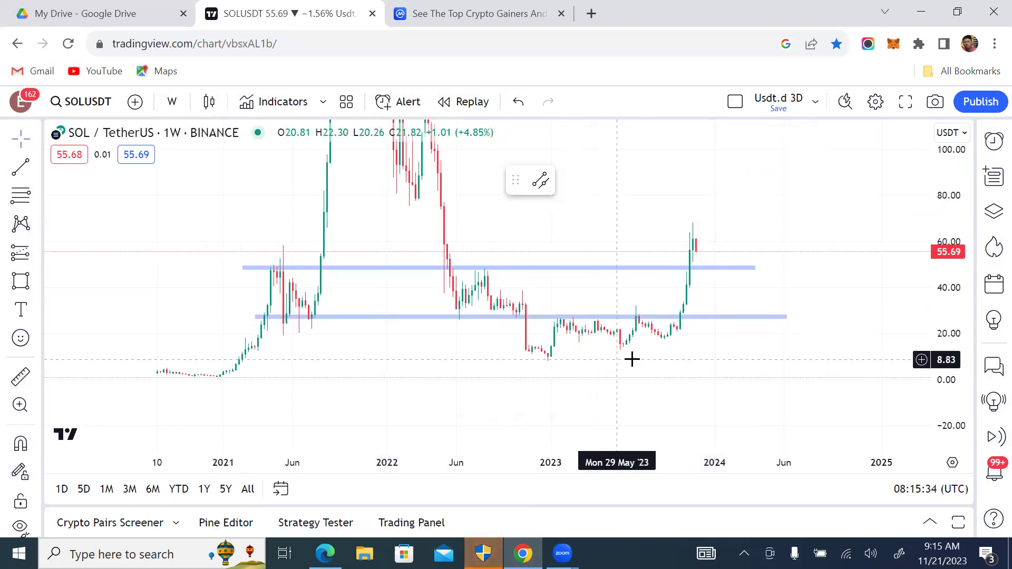
Switch the SOLUSDT chart to the 1-day interval and review the price action against both rectangle zones
drag(950, 263, 949, 251)
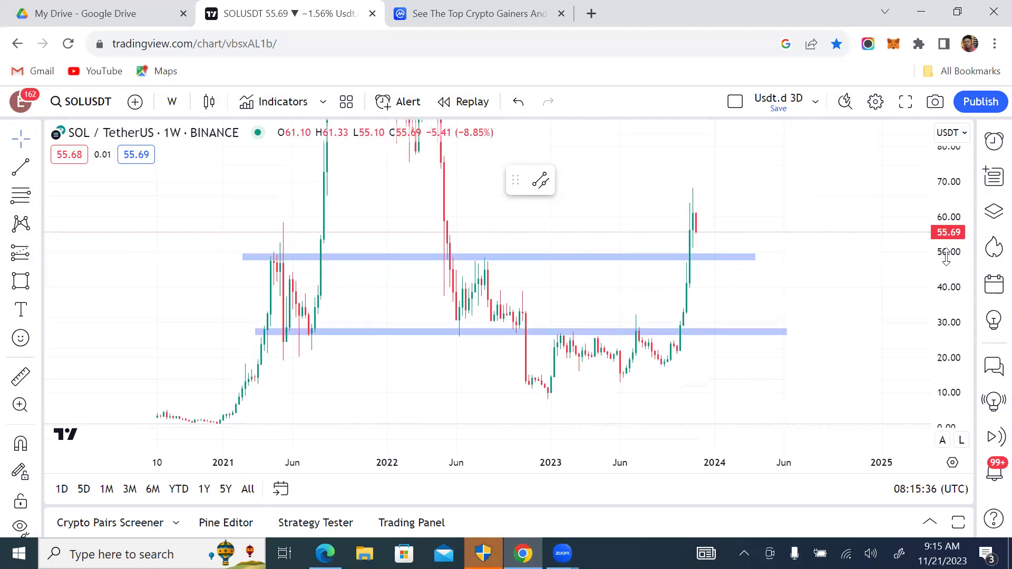
scroll(669, 242, up, 1)
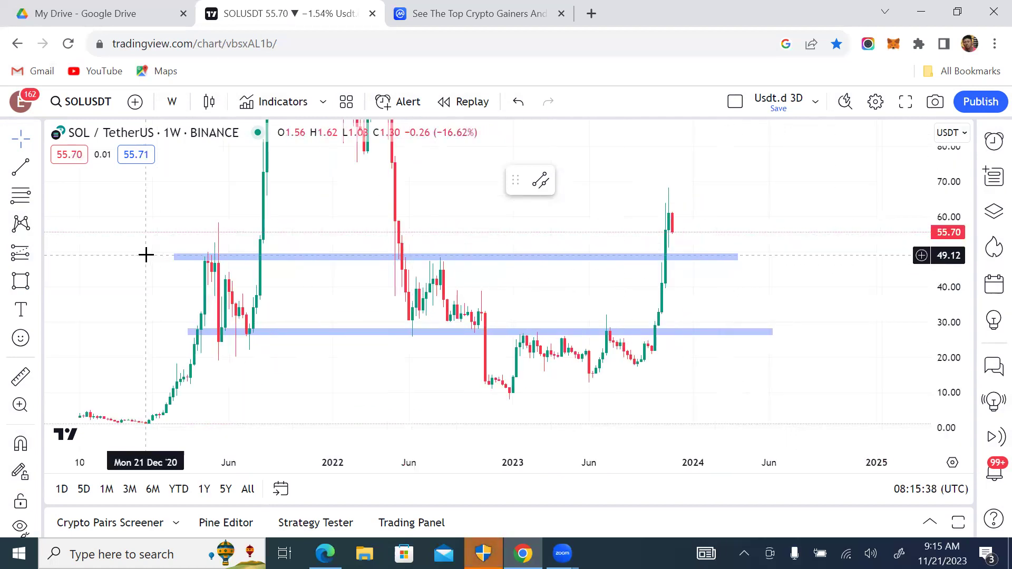
click(172, 101)
scroll(194, 409, down, 10)
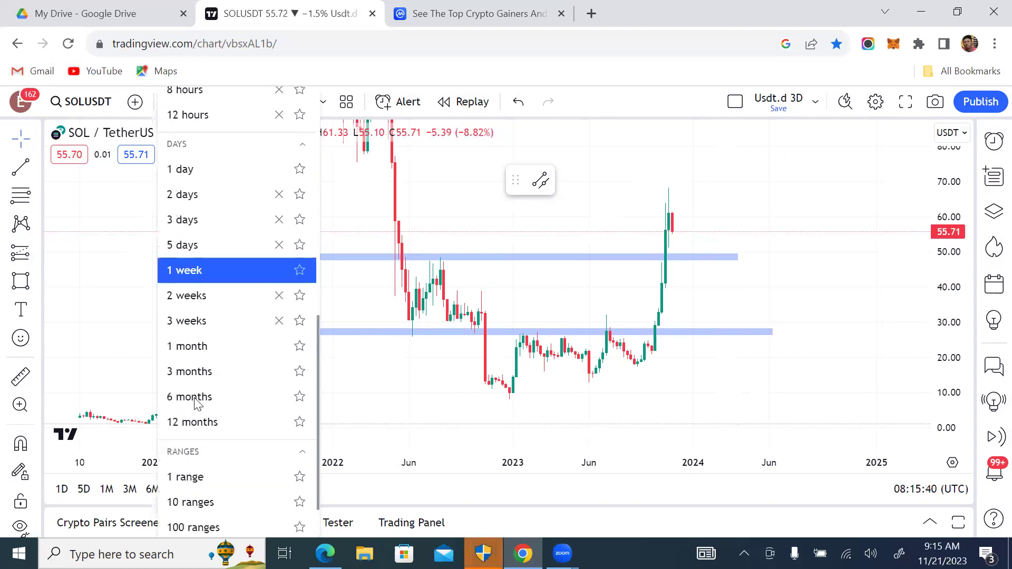
click(203, 171)
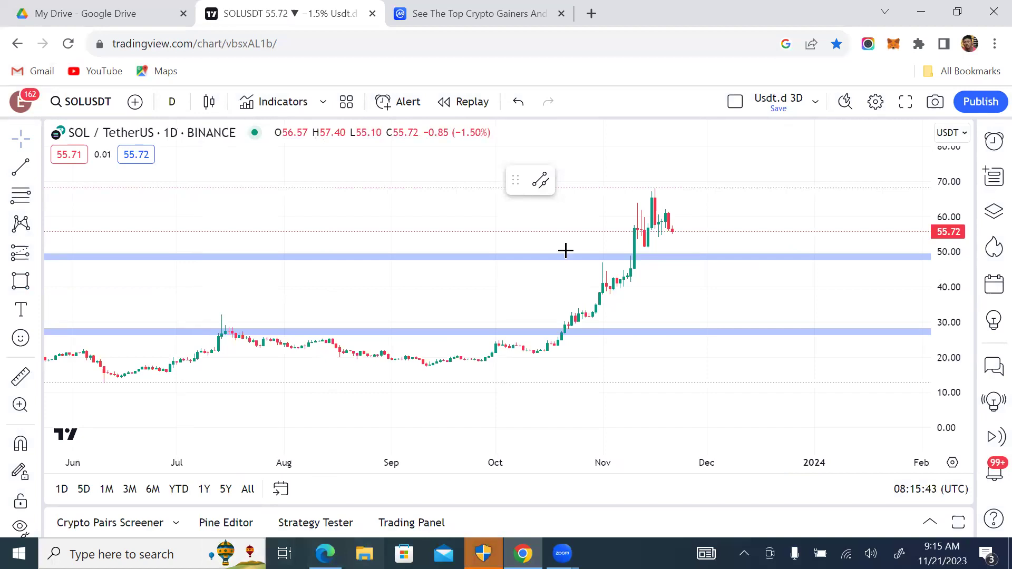
scroll(565, 251, down, 5)
scroll(569, 237, down, 4)
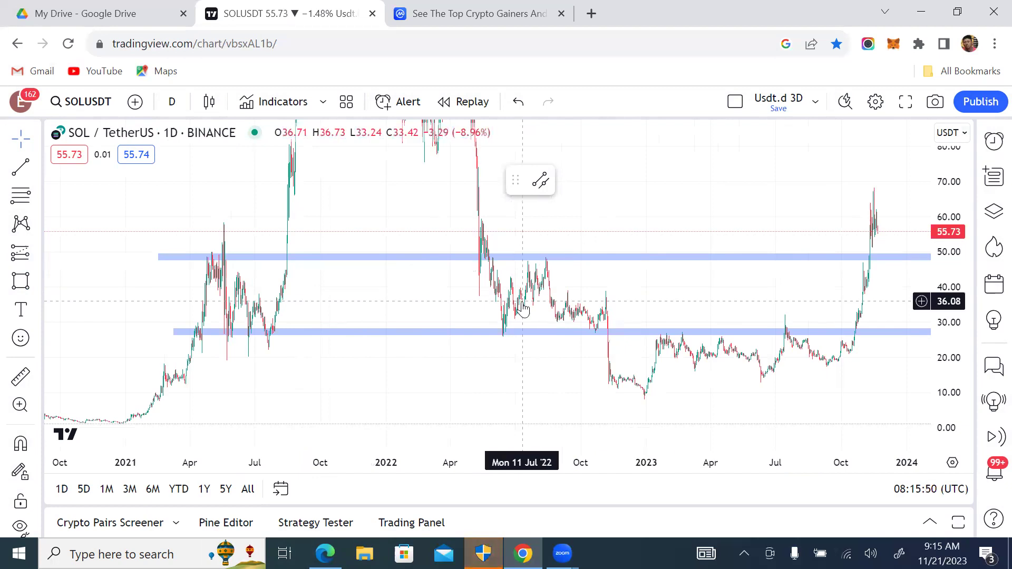
scroll(725, 208, up, 5)
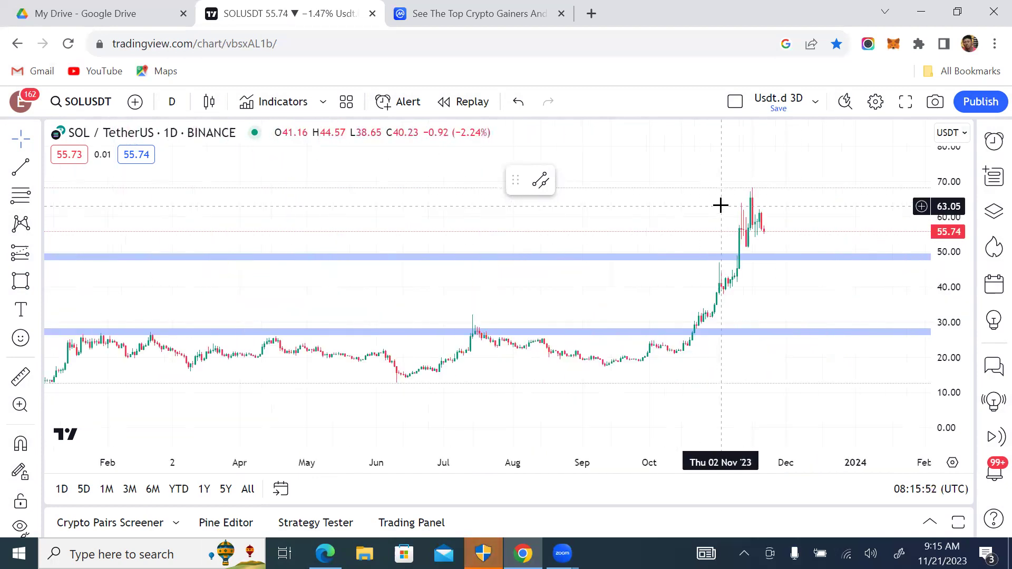
scroll(720, 206, up, 3)
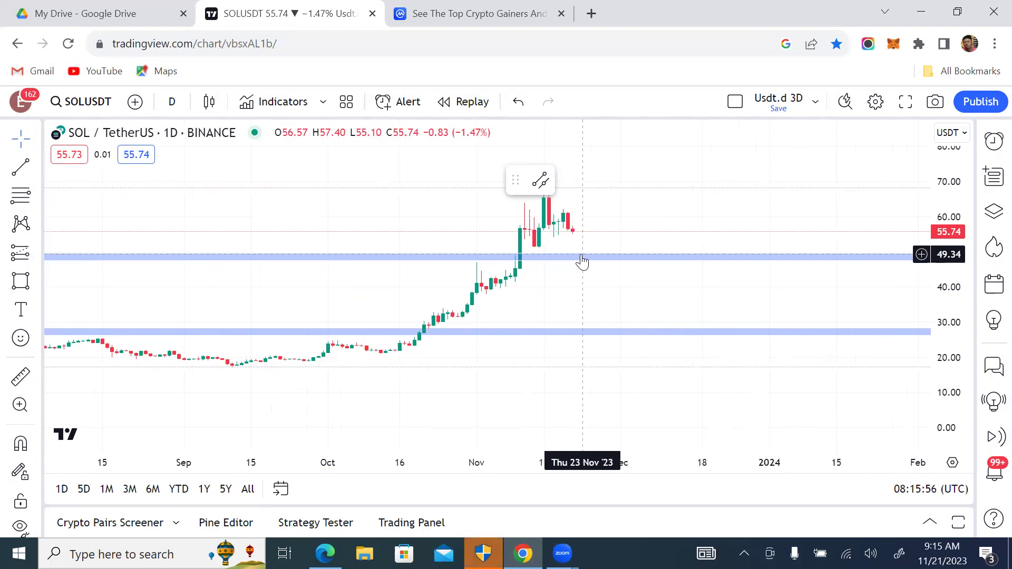
Switch the SOLUSDT chart to the 4-hour interval, framing the November candles above the upper rectangle zone
click(172, 101)
scroll(192, 443, down, 5)
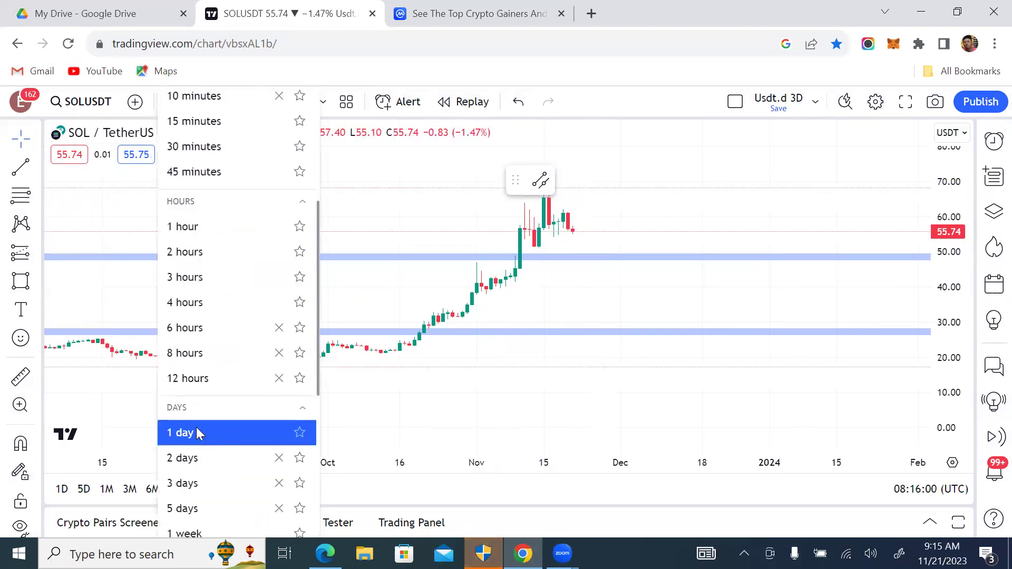
click(169, 309)
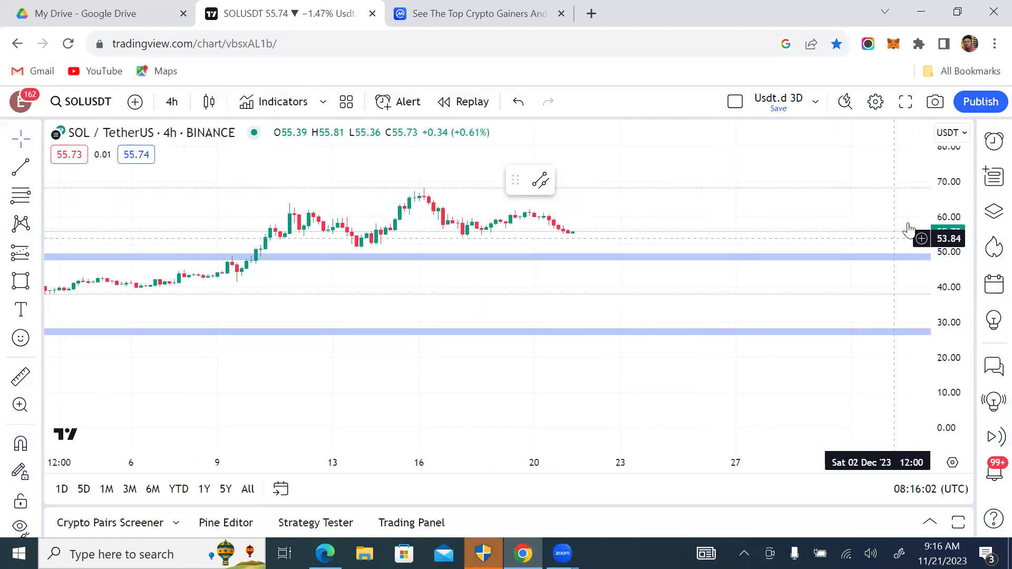
scroll(951, 211, up, 3)
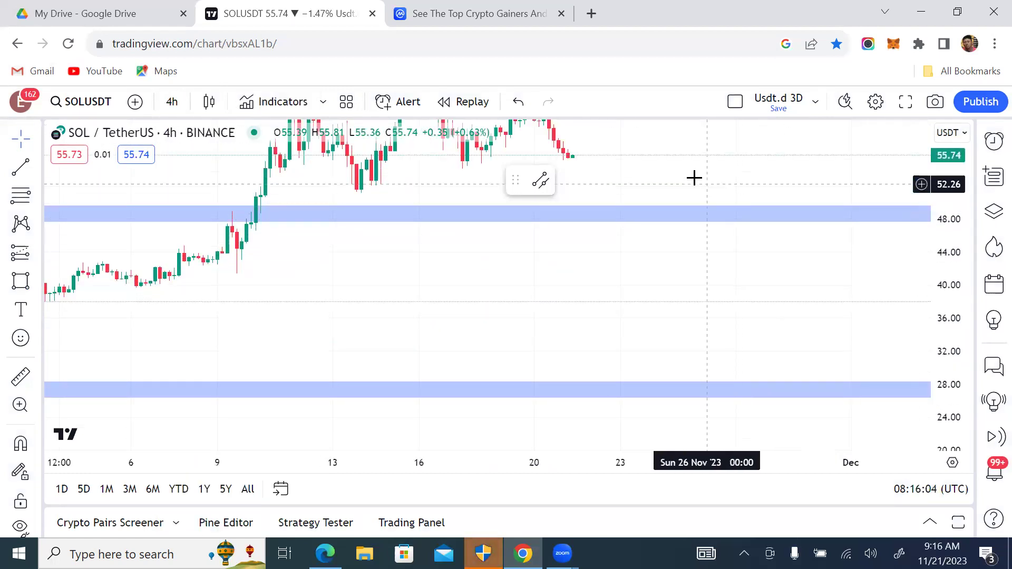
drag(659, 169, 737, 291)
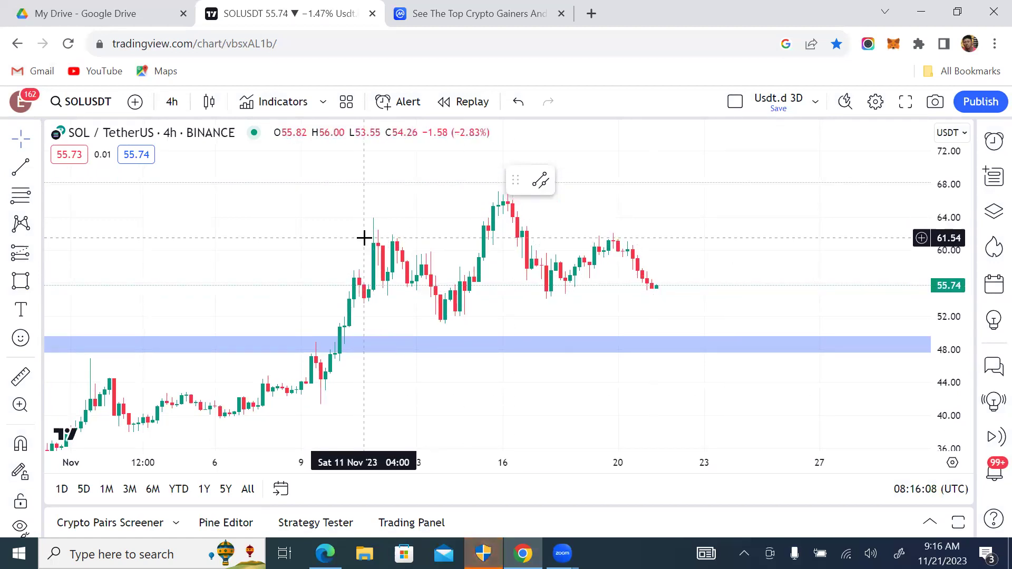
Draw a near-horizontal trend line at about 61.7 across the shoulder highs, from 10 Nov to about 22 Nov '23
click(19, 169)
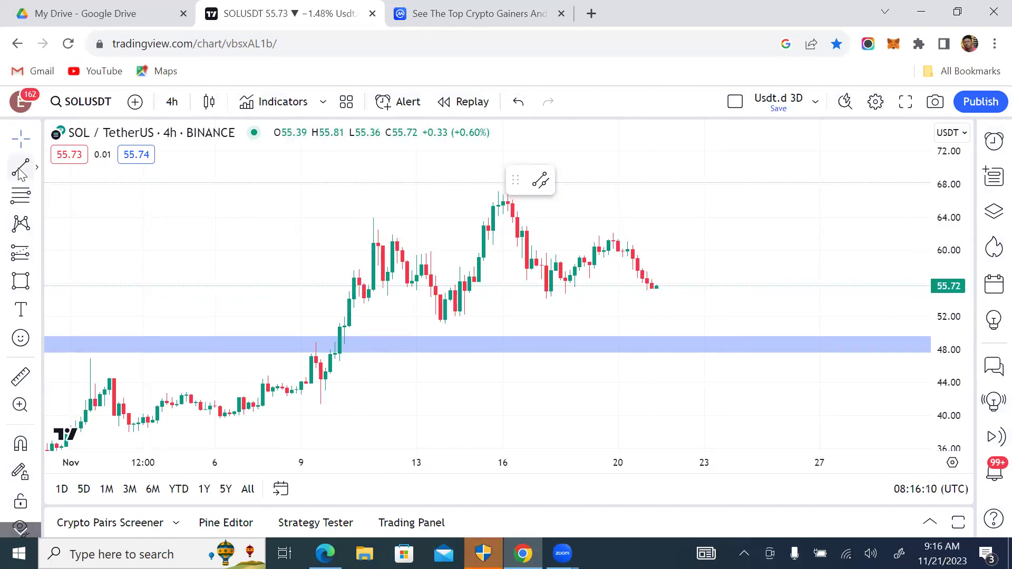
click(344, 236)
click(690, 236)
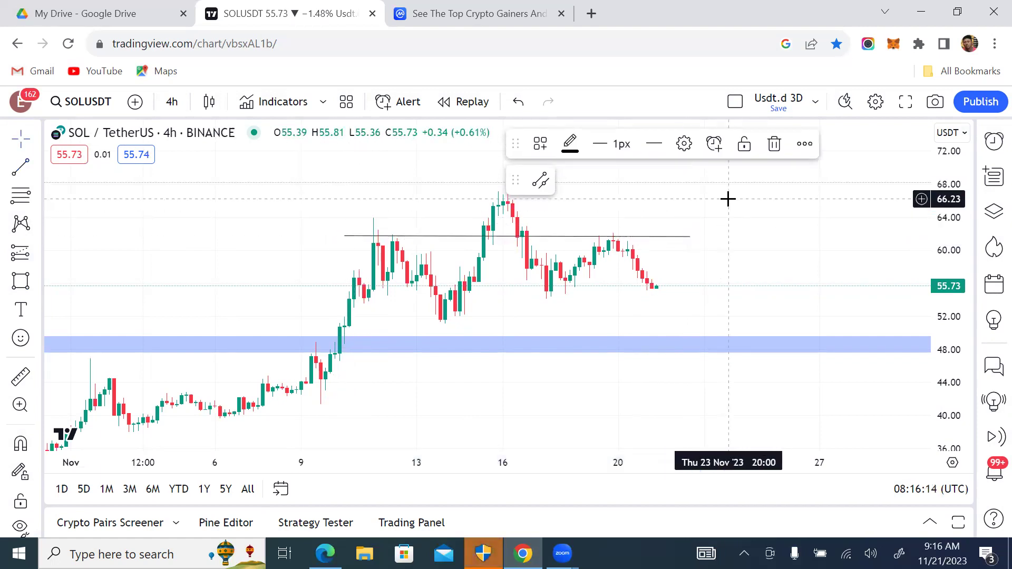
click(659, 226)
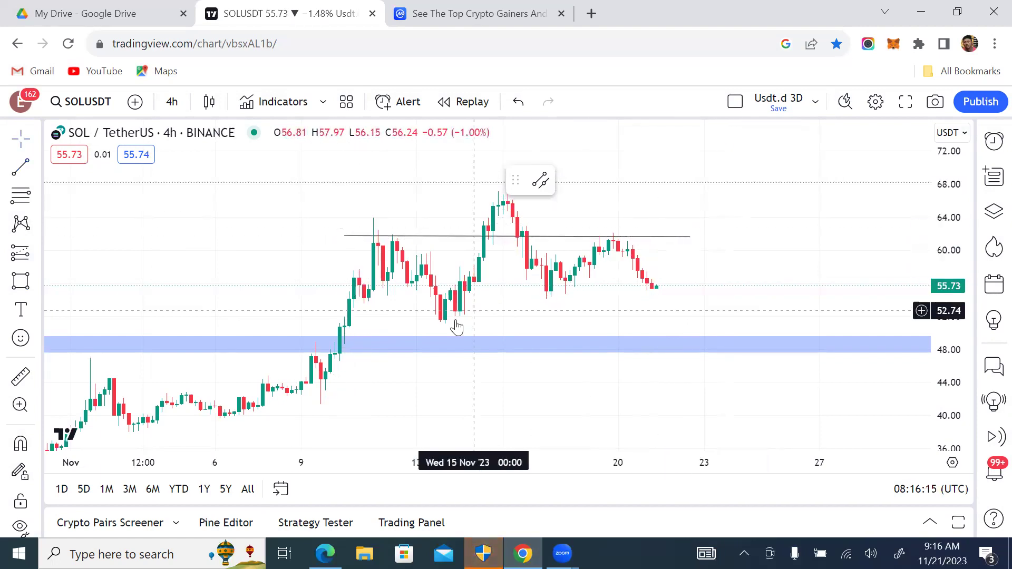
Draw a rising trend line beneath the swing lows, from about 50.8 on 13 Nov '23 to about 22 Nov
click(22, 170)
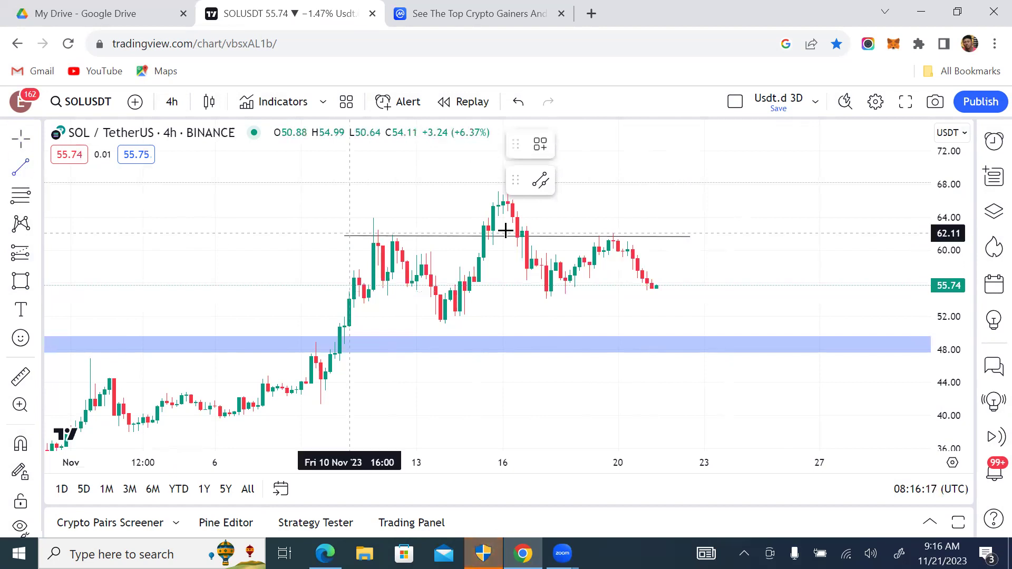
click(436, 327)
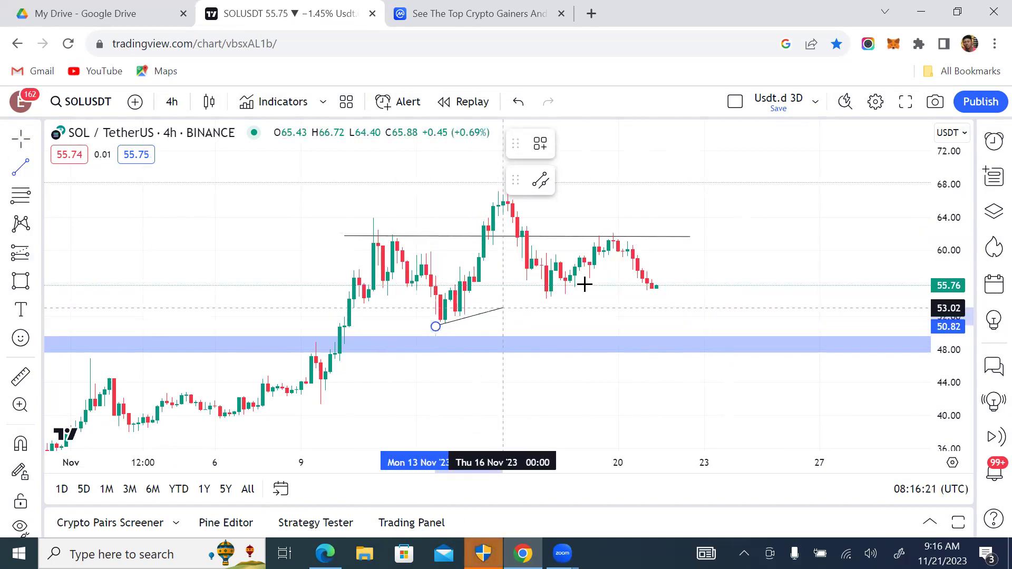
click(690, 256)
click(791, 211)
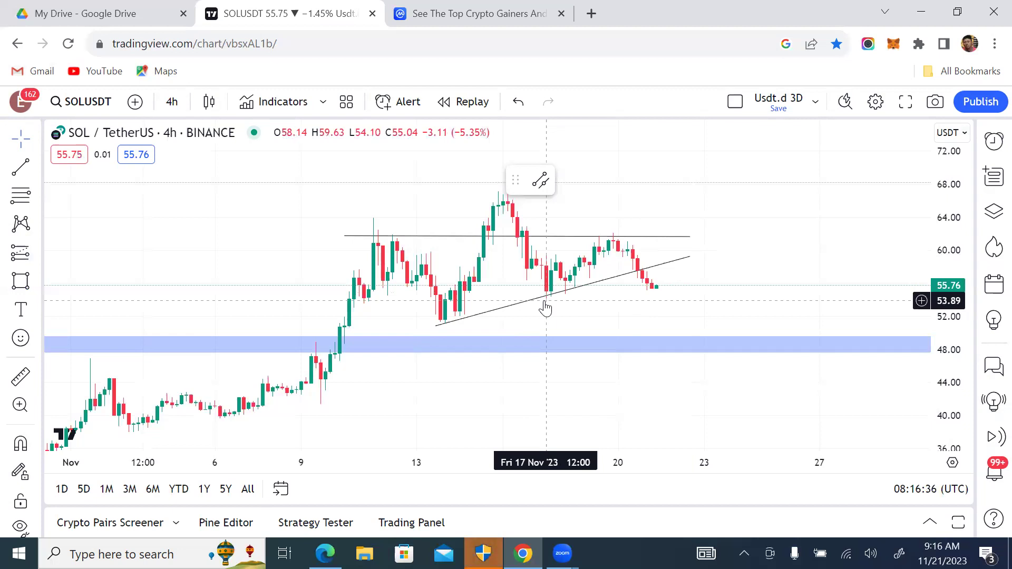
Draw a near-horizontal trend line at about 54.1 to 54.4 from the 17 Nov '23 low to 22 Nov
click(21, 168)
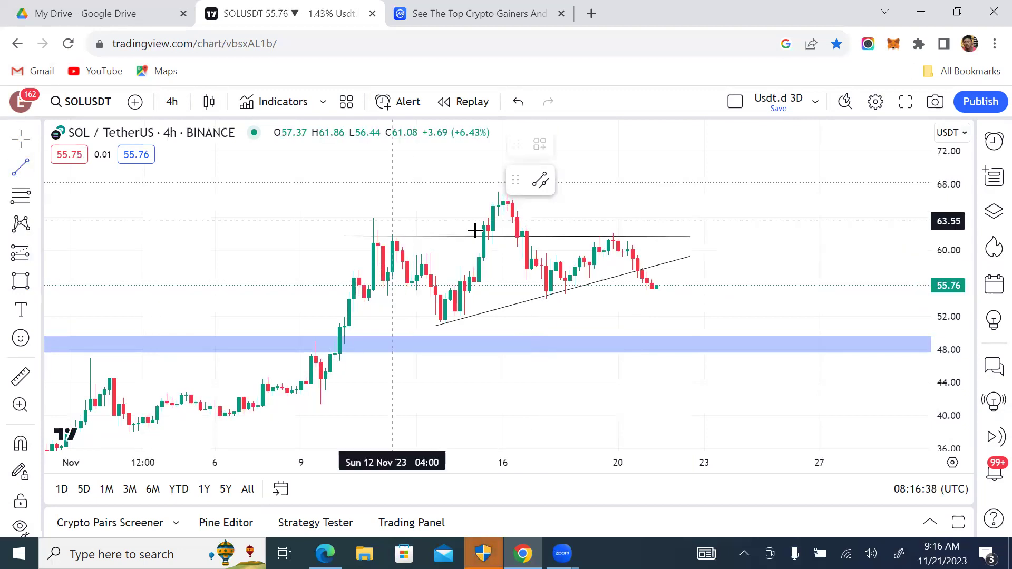
click(542, 300)
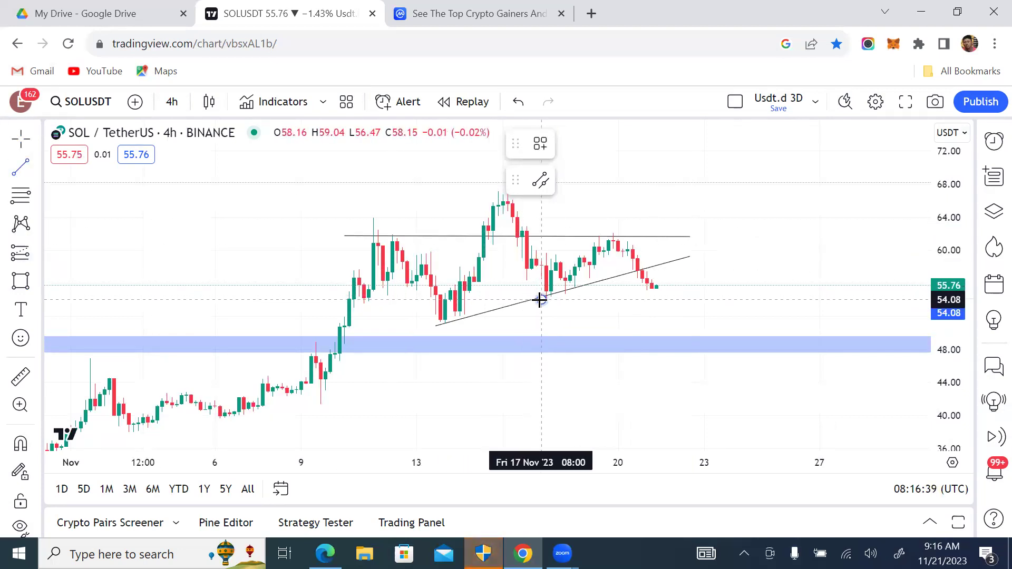
click(680, 297)
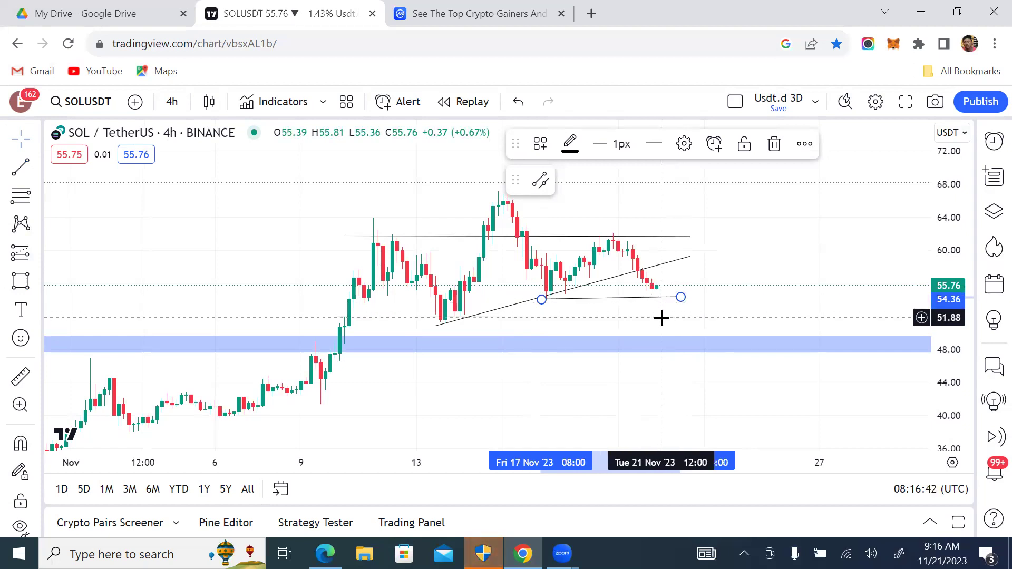
Label the short line under the 17 Nov low with the text "awaiting Choch"
double_click(622, 298)
text(aWAI)
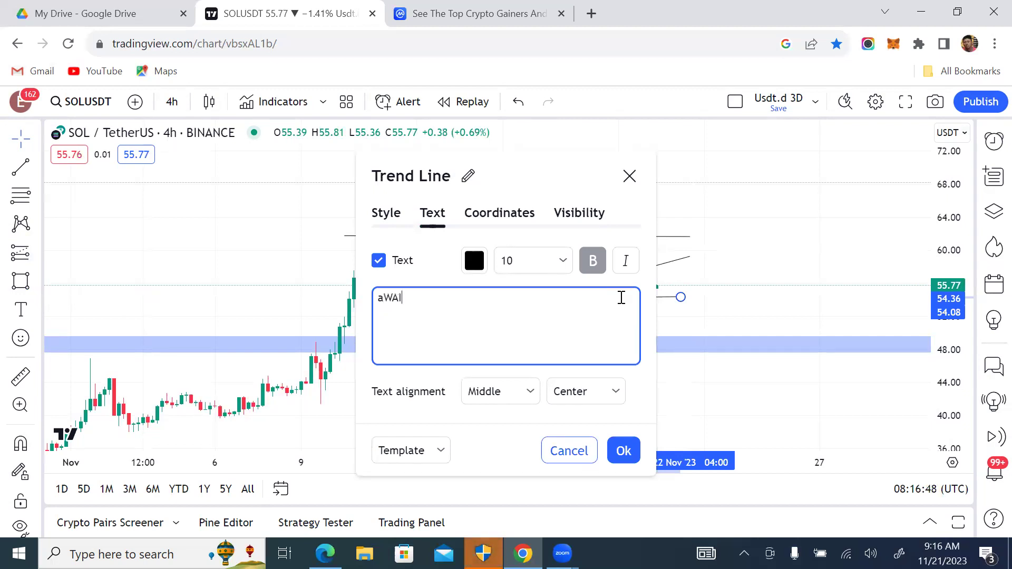
key(BackSpace)
text(awaiting Ch)
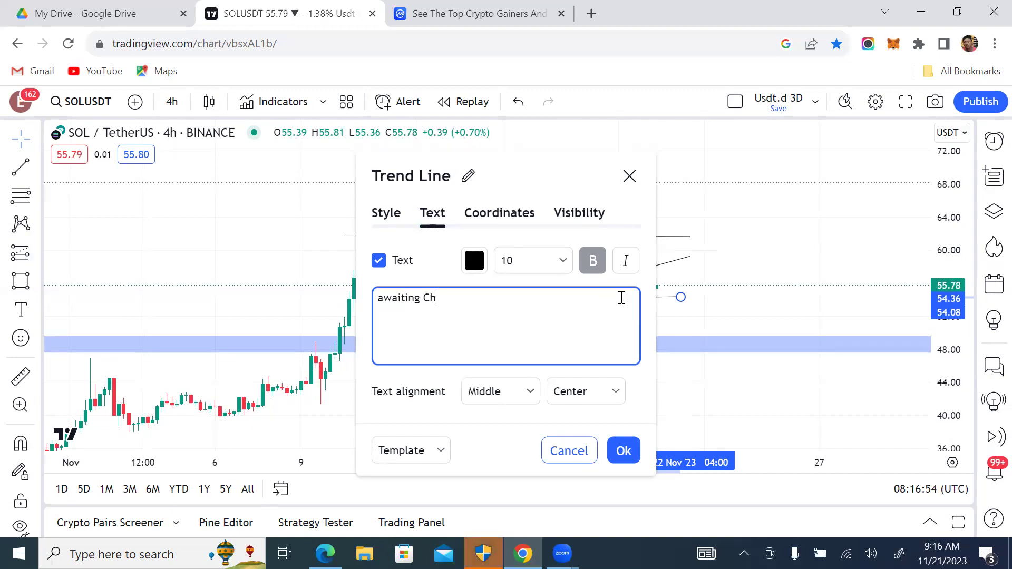
key(BackSpace)
key(BackSpace)
click(625, 451)
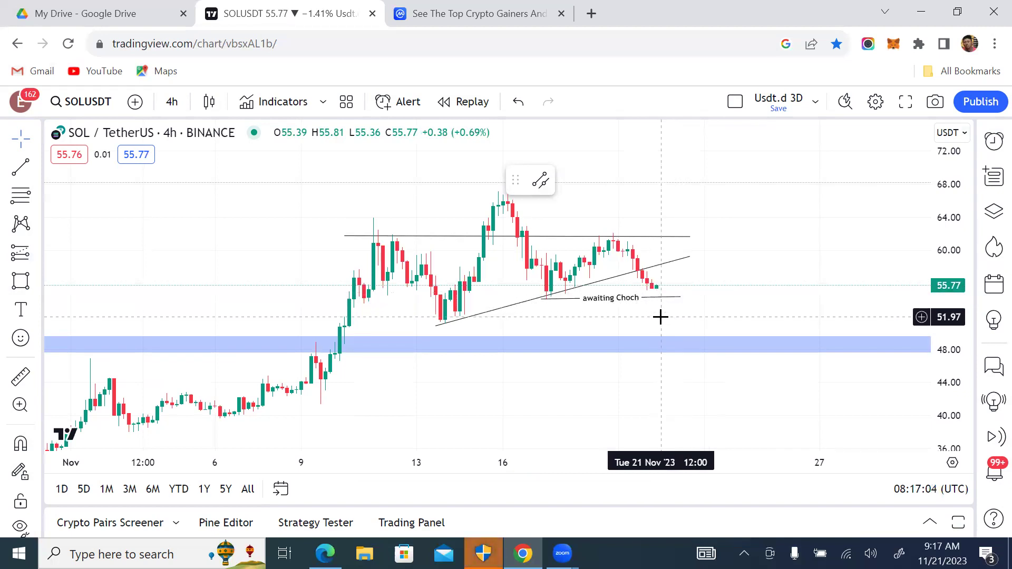
Extend the rising trend line's later end to about 59.24 on 23 Nov '23, slightly flattening its slope
click(689, 257)
drag(690, 257, 713, 259)
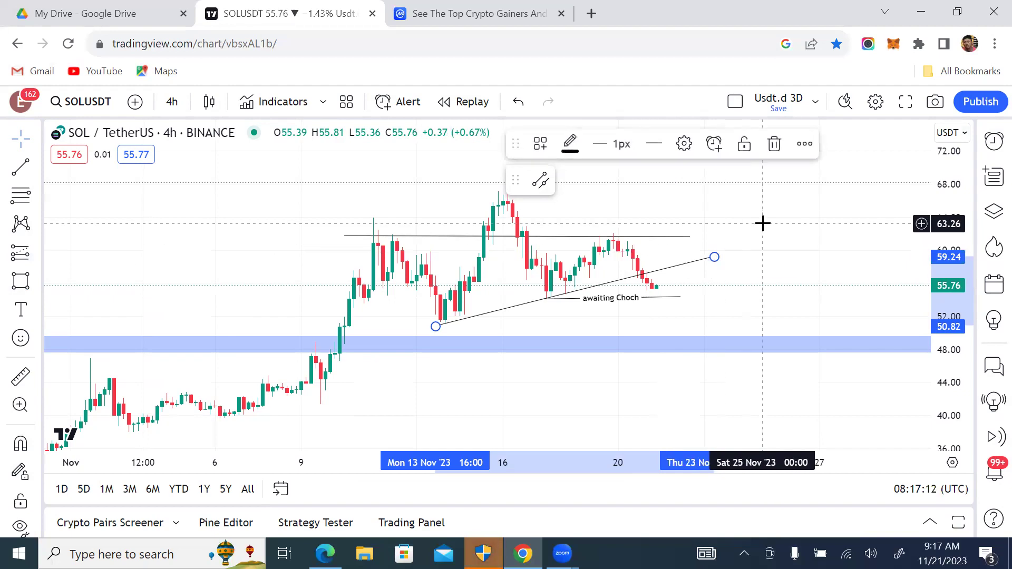
click(685, 280)
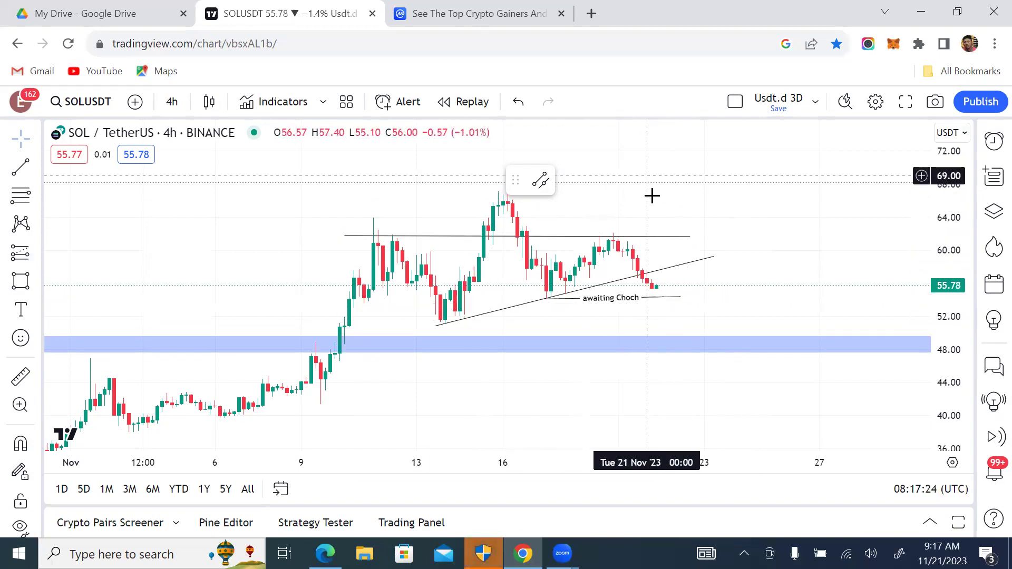
Move the starting end of the upper line across the shoulder highs to about 61.92 on 11 Nov '23
scroll(658, 193, down, 3)
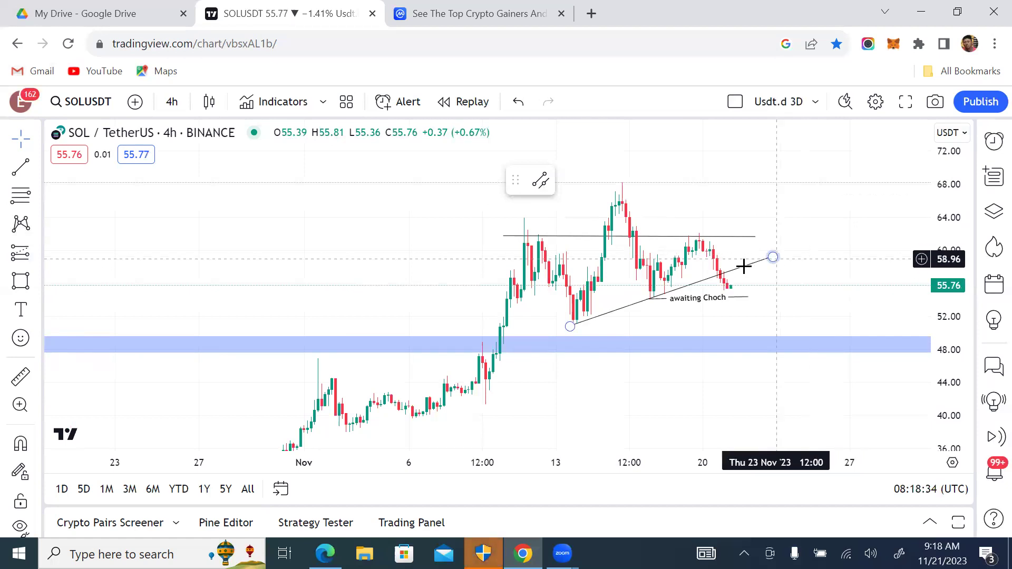
click(504, 237)
drag(503, 237, 514, 235)
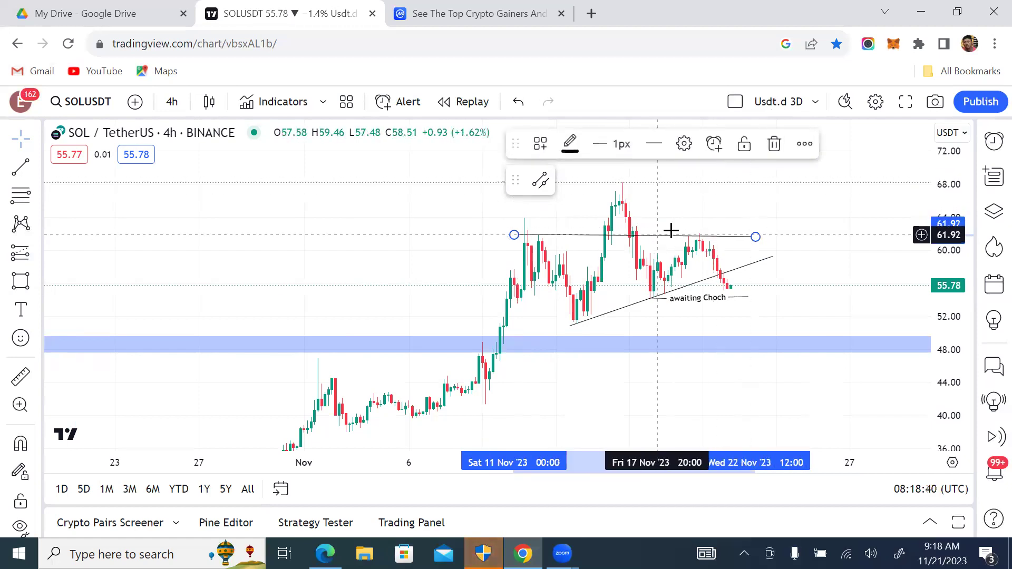